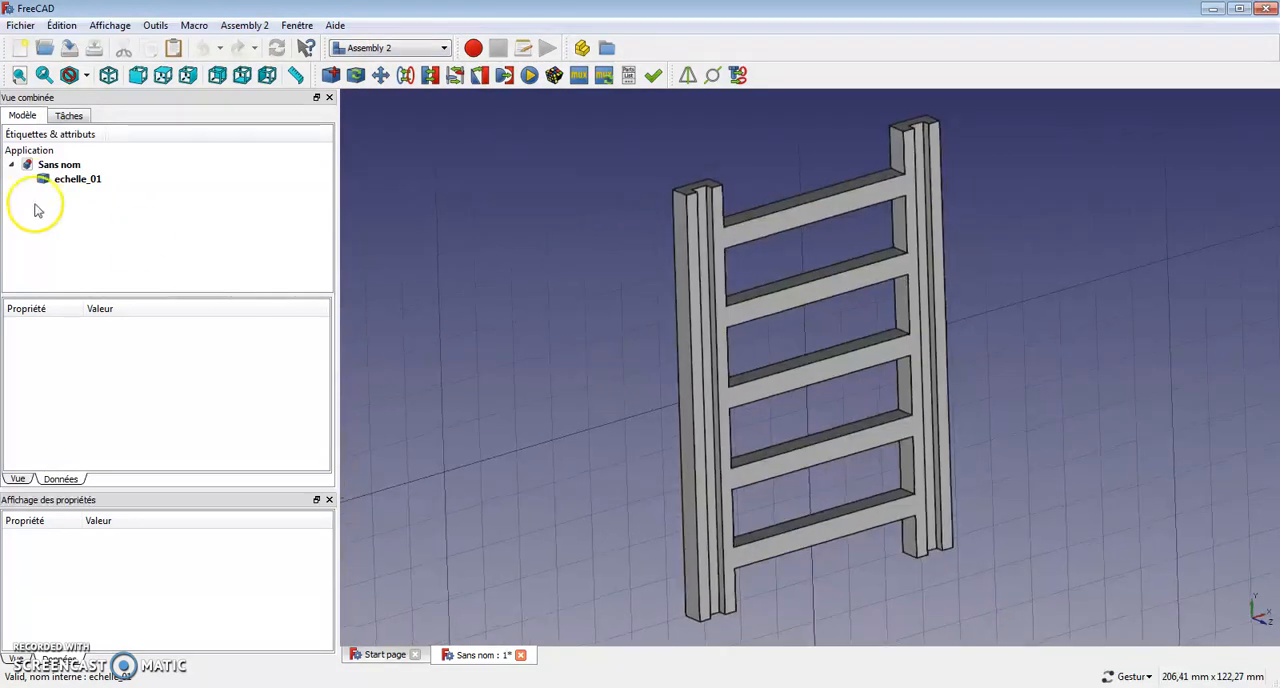
Copy the echelle_01 ladder part and paste three duplicates of it into the assembly.
click(66, 181)
right_click(65, 183)
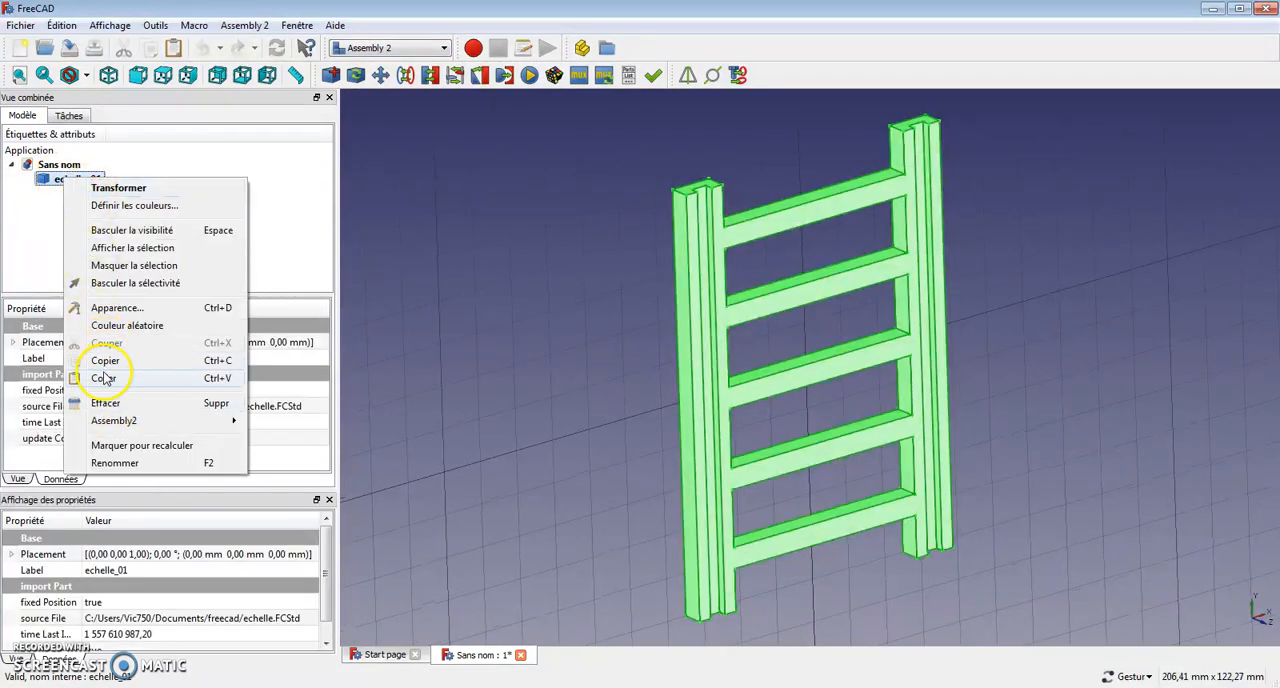
click(105, 360)
click(113, 210)
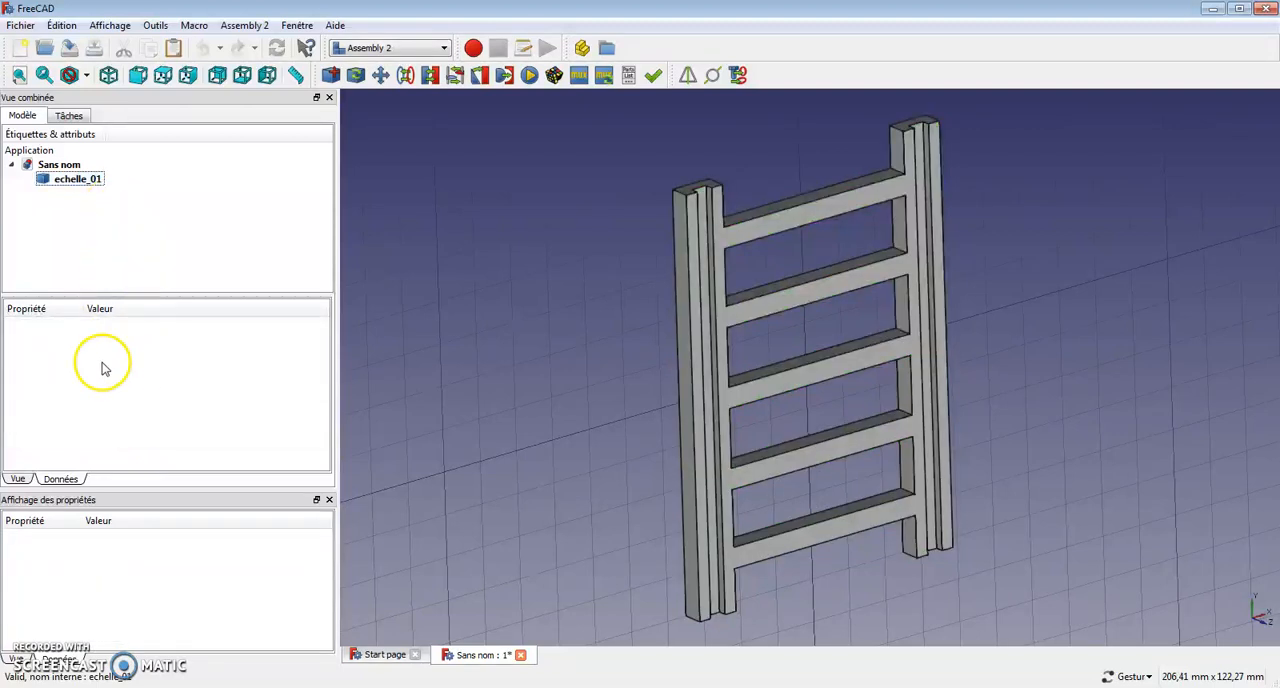
right_click(63, 178)
click(97, 372)
right_click(63, 178)
click(95, 376)
right_click(63, 178)
click(117, 378)
mouse_move(505, 264)
mouse_down()
mouse_move(535, 243)
mouse_move(488, 262)
mouse_up()
click(82, 194)
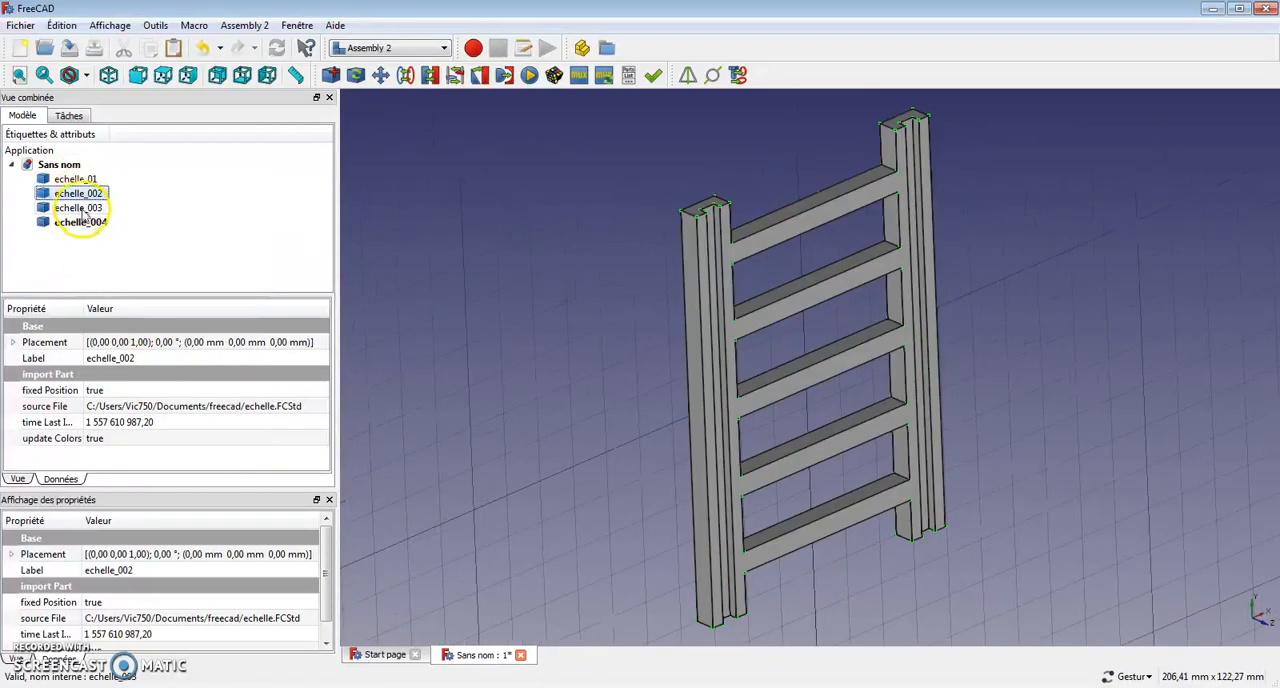
click(91, 208)
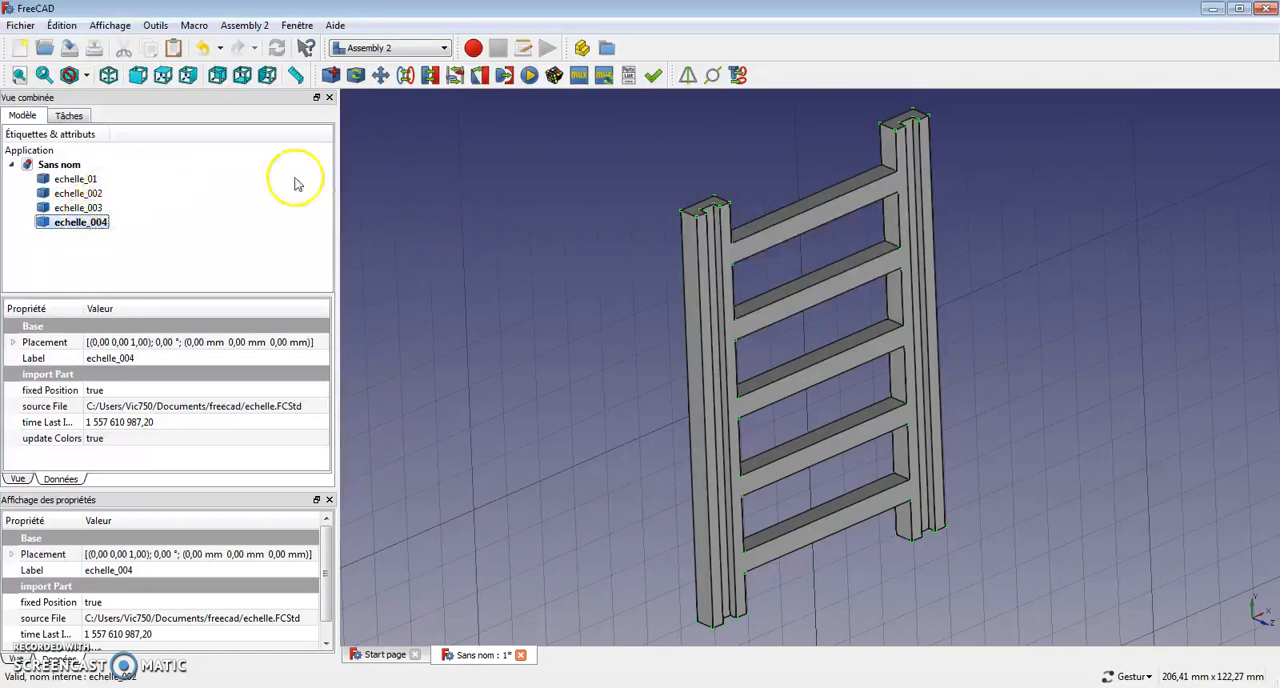
Transform echelle_002 with a 5 mm translation increment, moving it 5 mm along Z and 5 mm along Y.
click(84, 196)
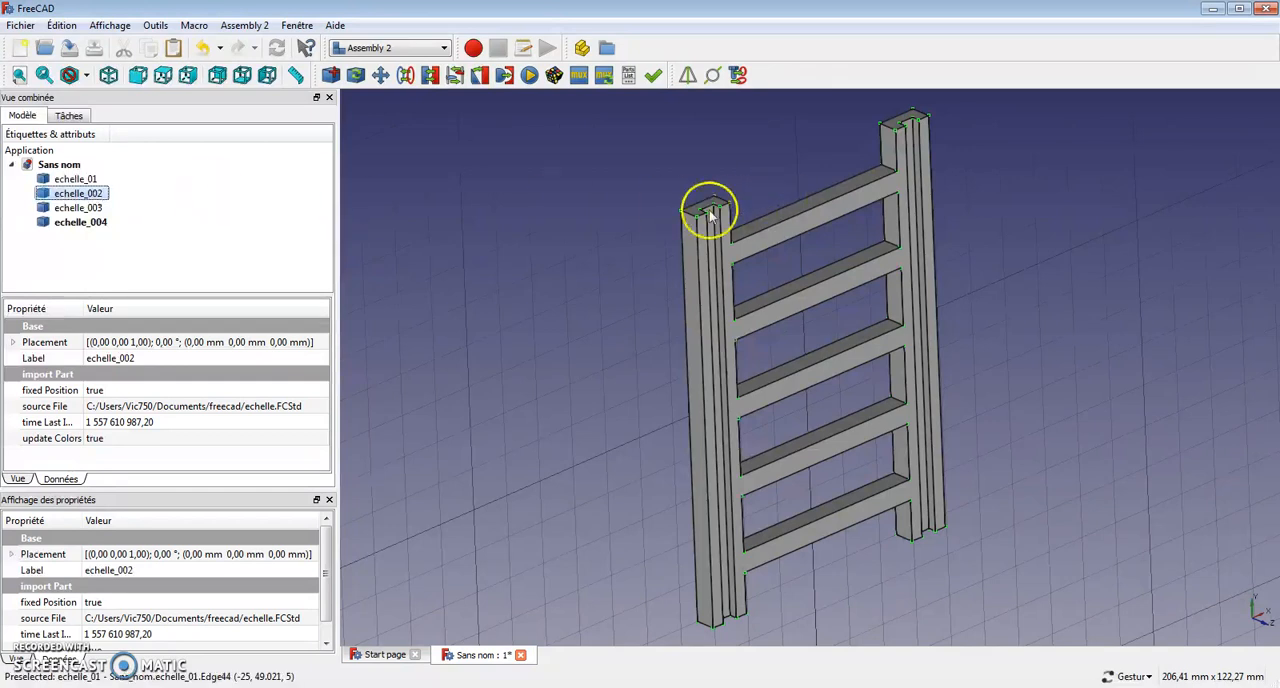
right_click(94, 199)
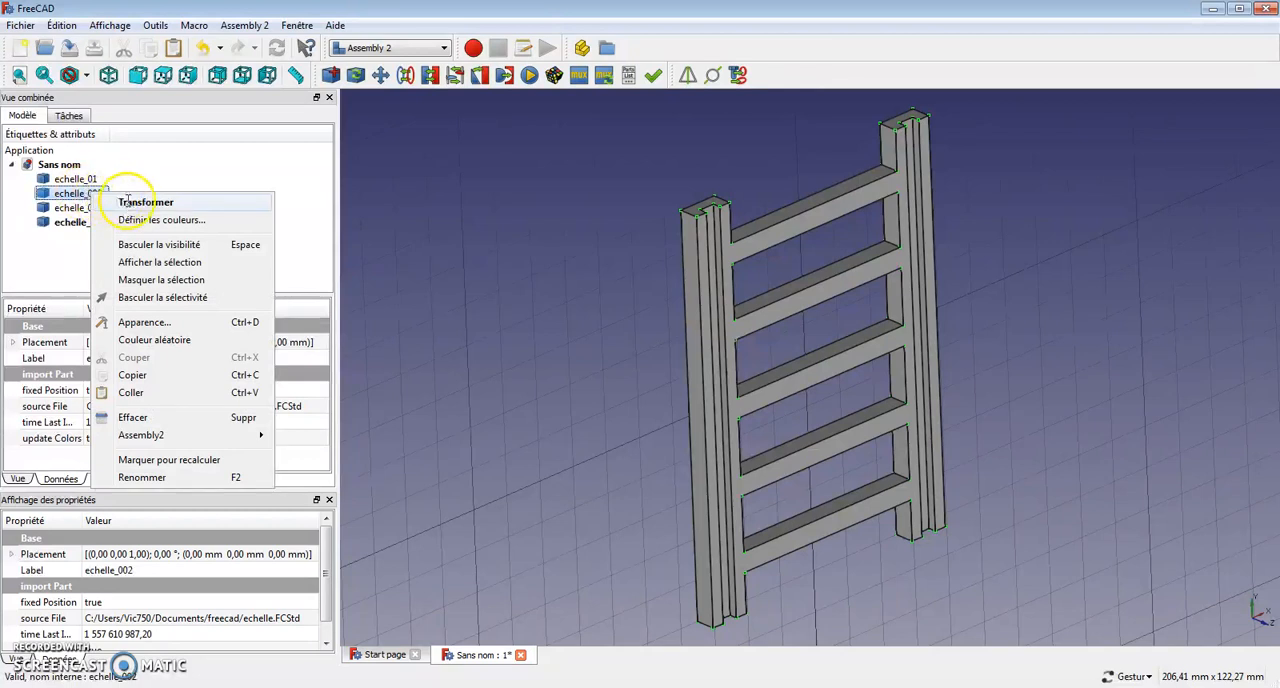
click(118, 204)
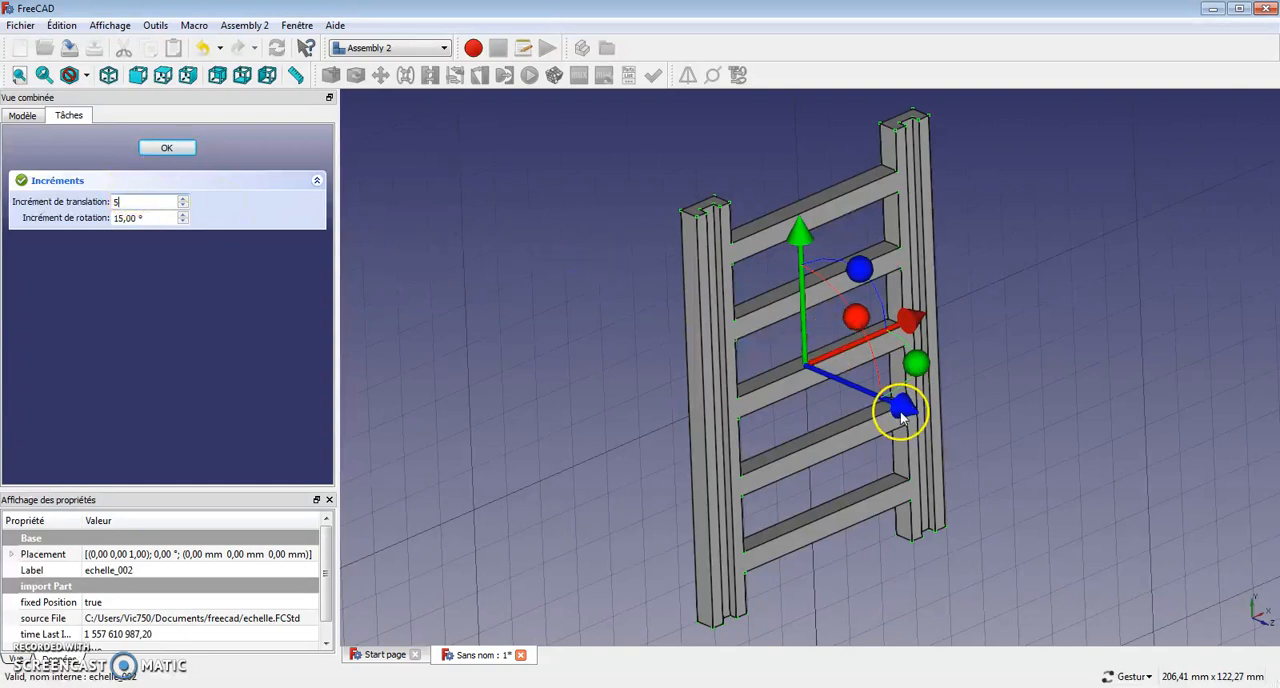
drag(910, 415, 916, 418)
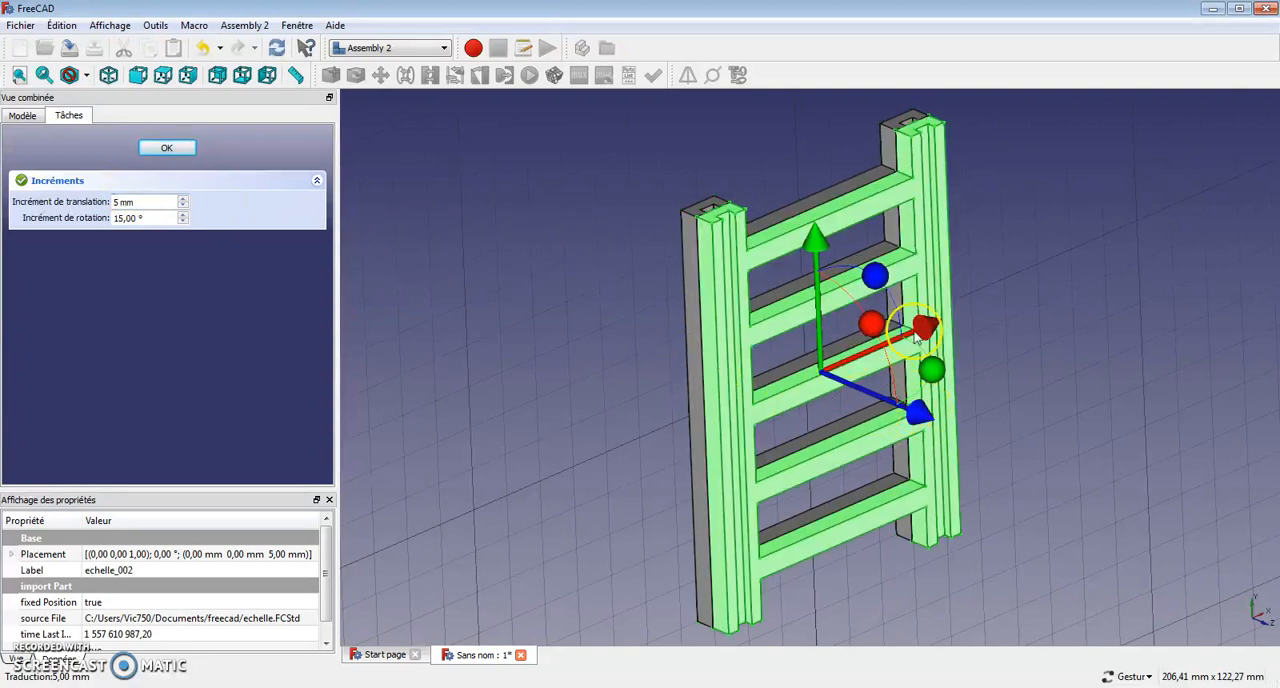
drag(822, 254, 834, 232)
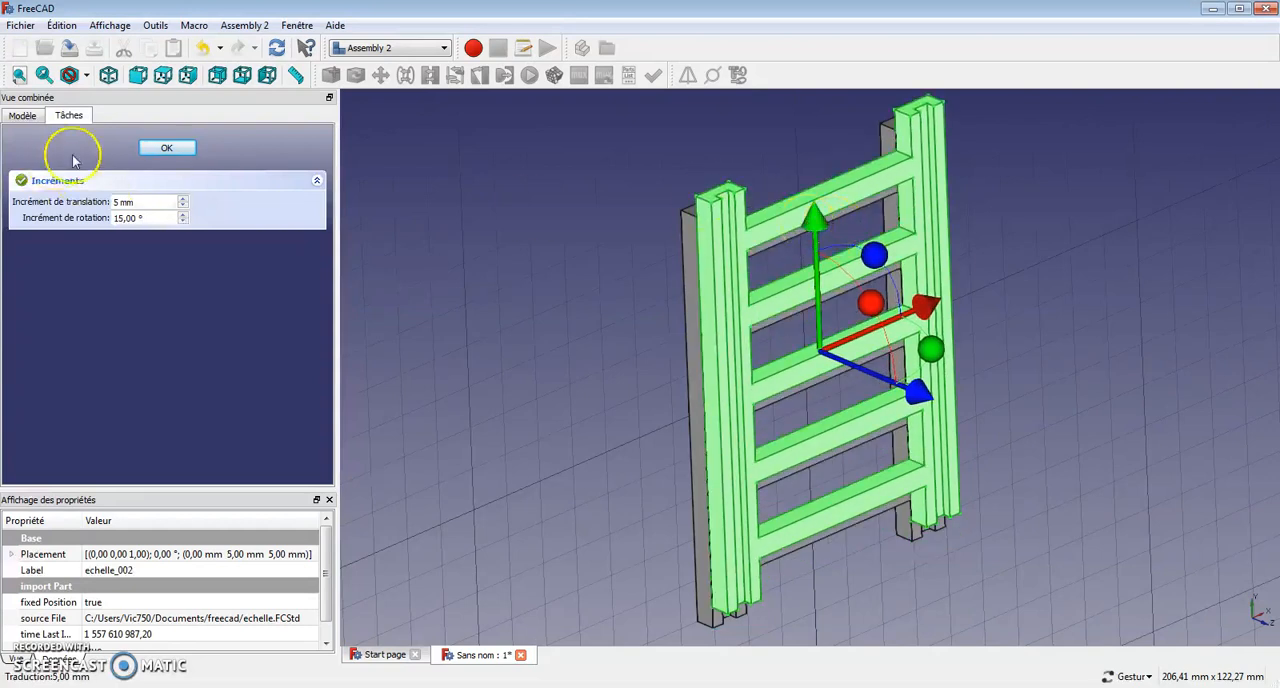
click(167, 148)
Transform echelle_003, moving it 10 mm along Z and 10 mm along Y.
click(215, 207)
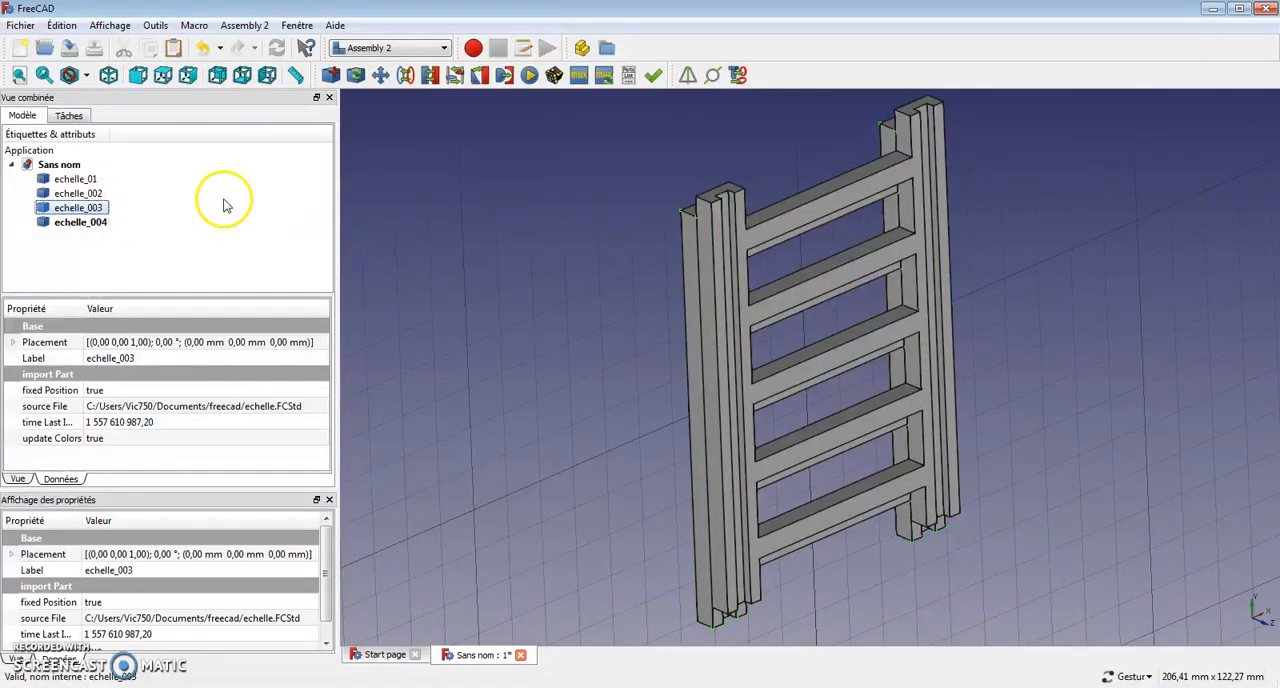
right_click(86, 208)
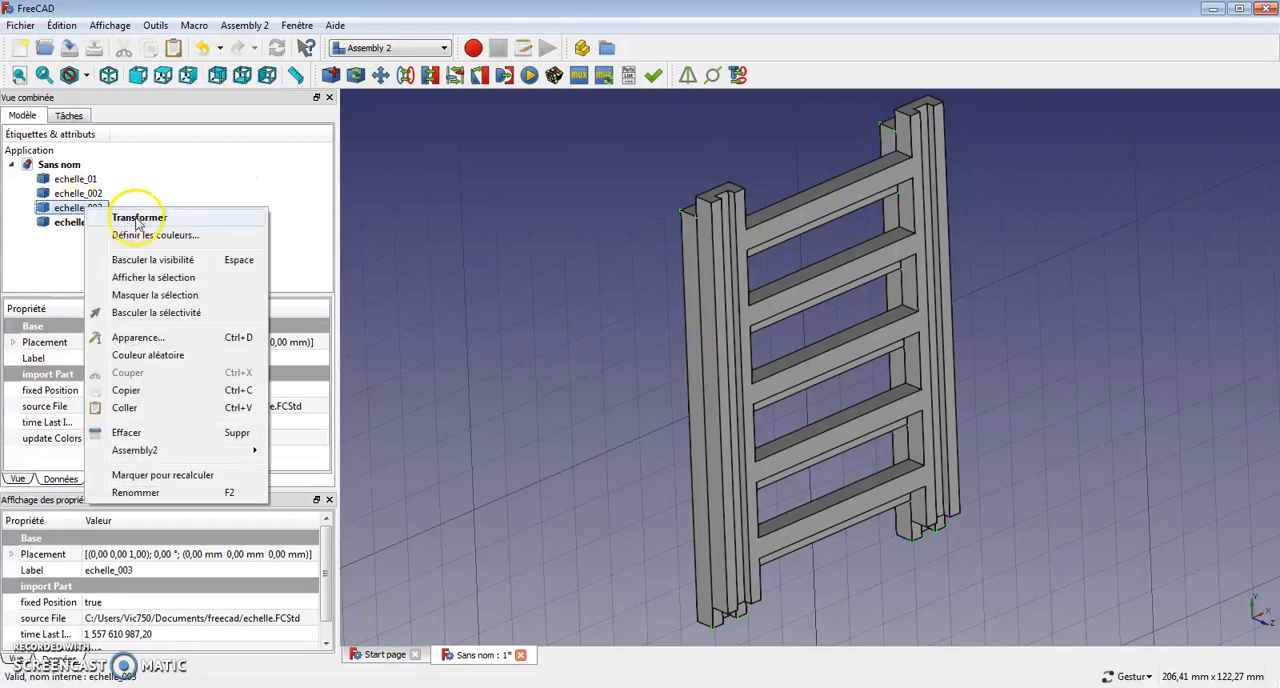
click(137, 222)
drag(903, 404, 935, 418)
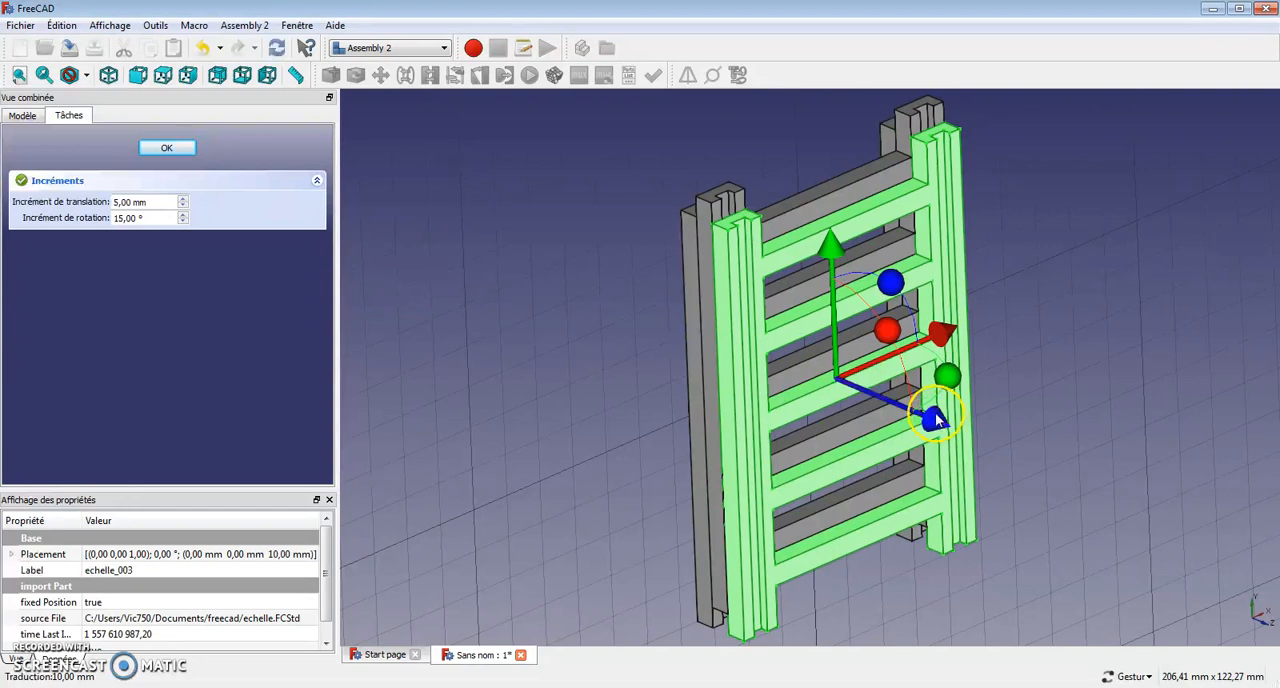
drag(833, 255, 829, 208)
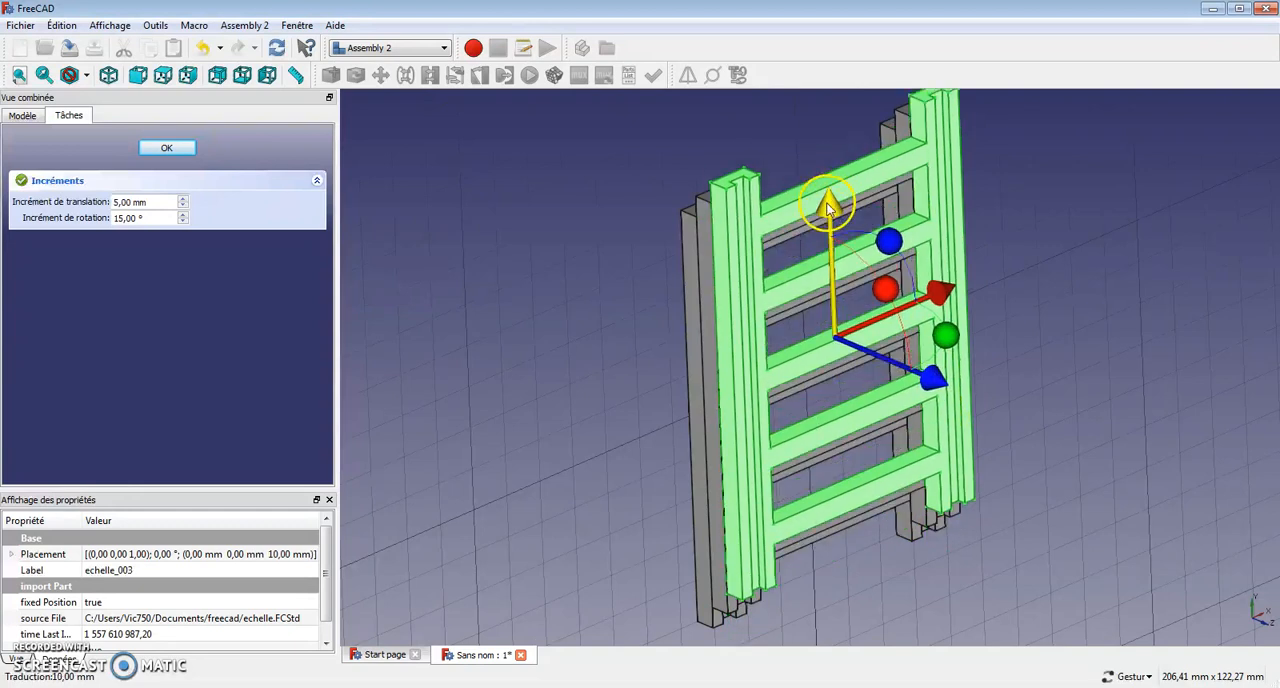
click(160, 148)
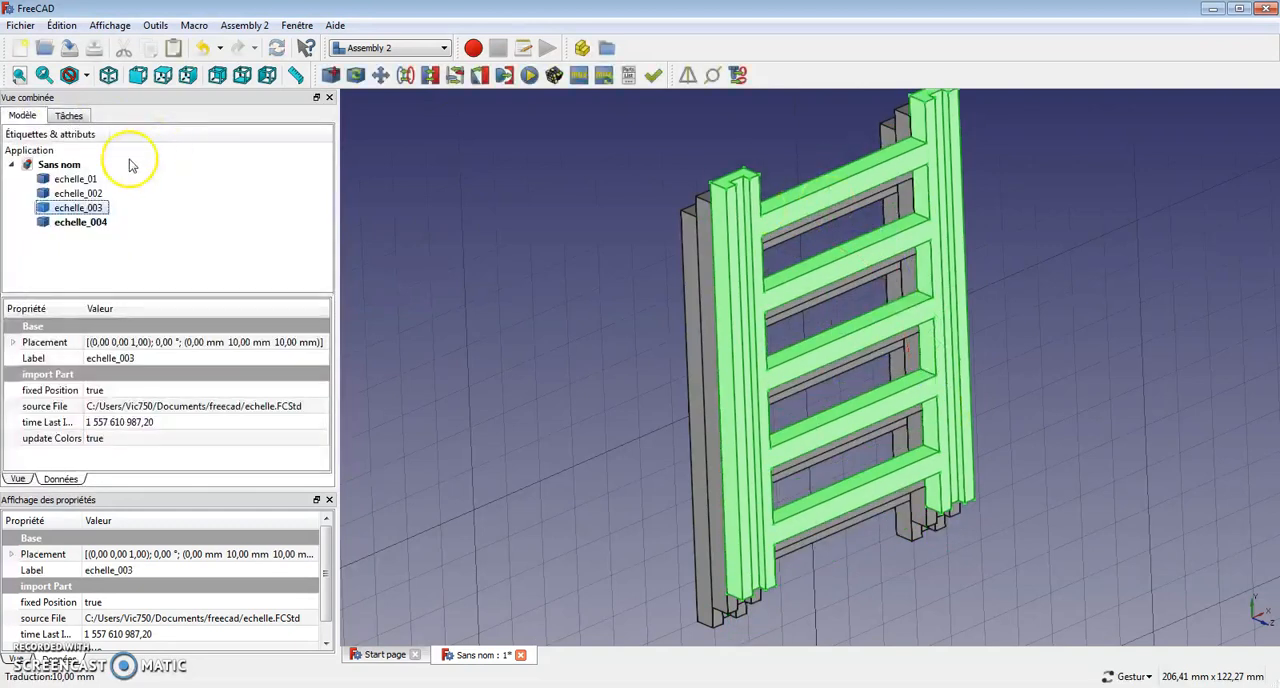
Transform echelle_004, moving it 15 mm along Z and 15 mm along Y.
click(75, 221)
right_click(67, 228)
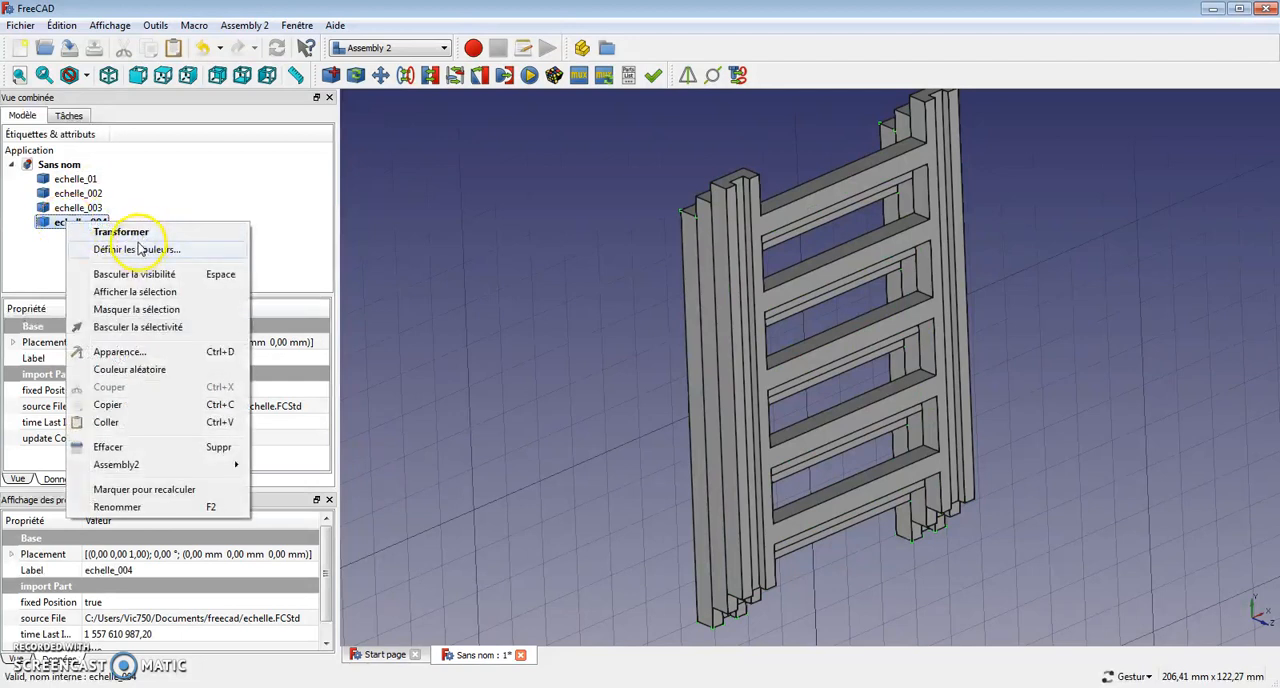
click(125, 232)
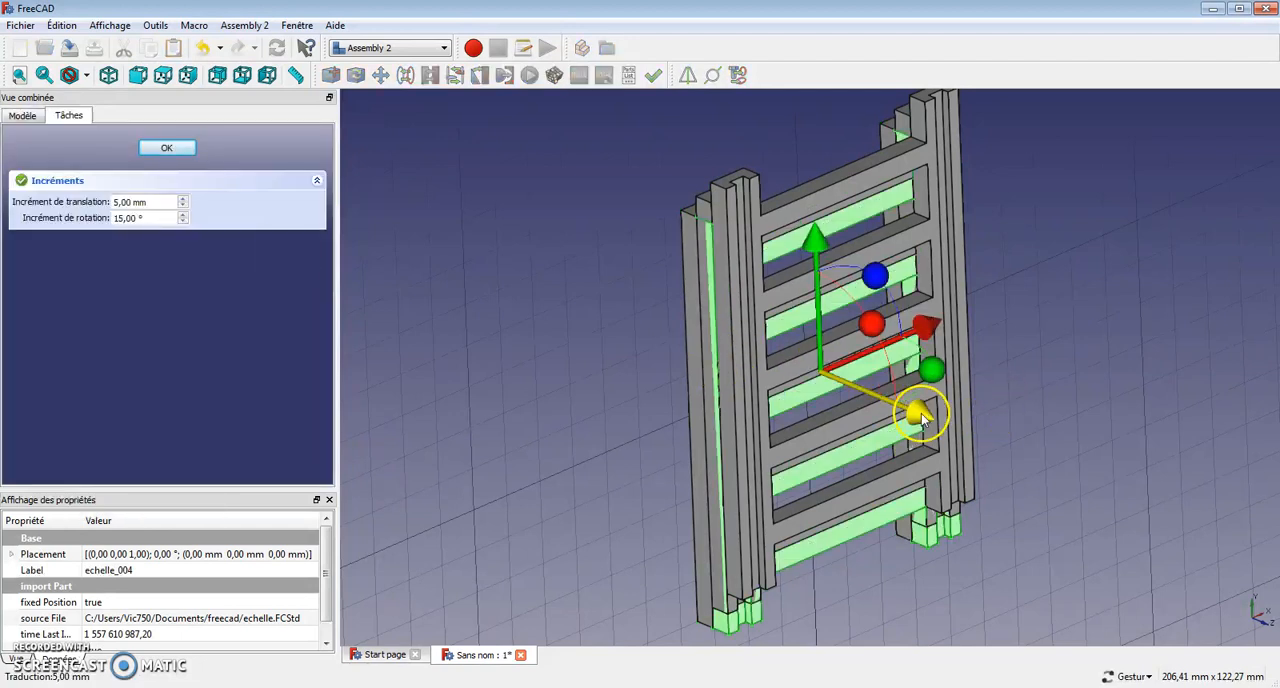
drag(921, 420, 940, 408)
drag(846, 249, 836, 205)
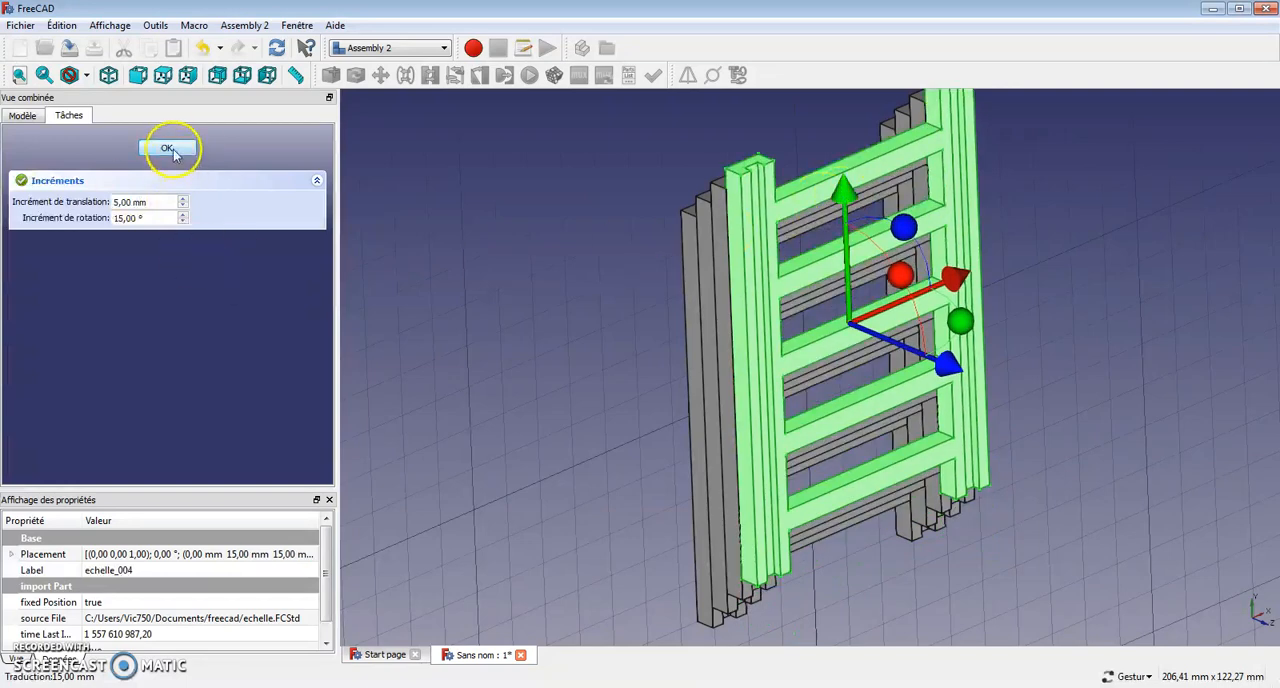
click(167, 149)
Switch to the Animation workbench, hide the grid in the 3D view and clear the ladder selection.
drag(695, 400, 590, 390)
click(445, 48)
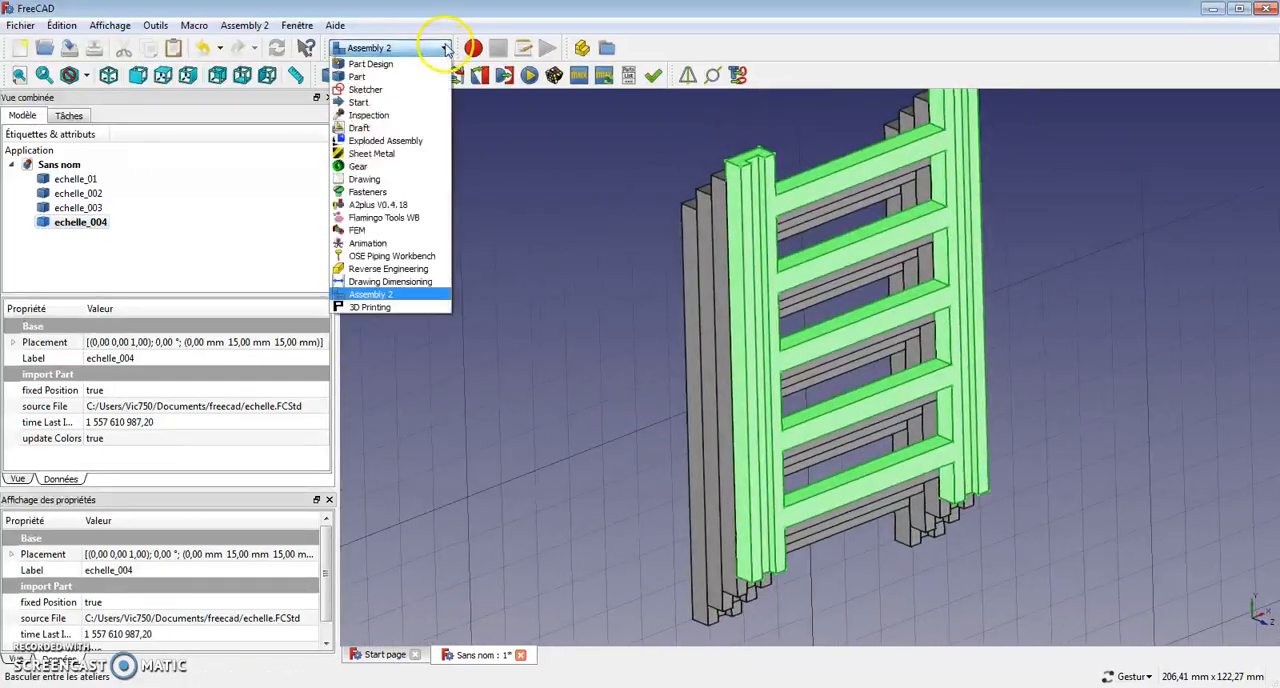
click(383, 244)
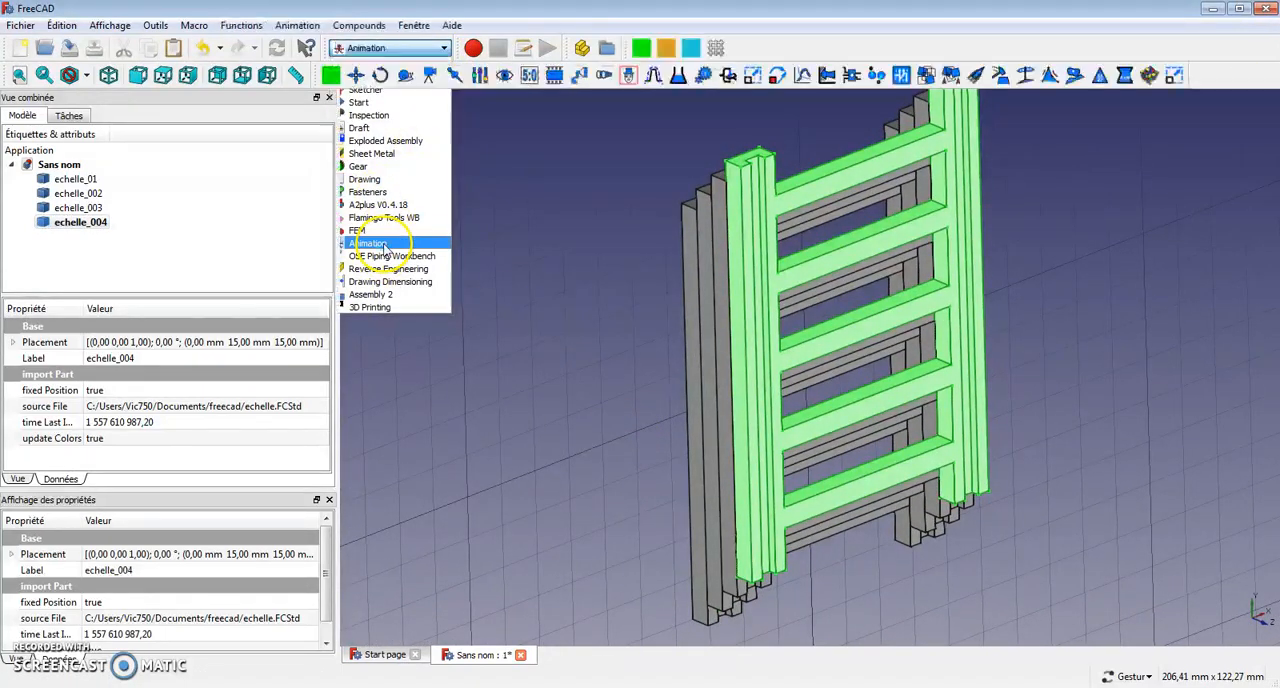
click(716, 48)
drag(591, 389, 629, 366)
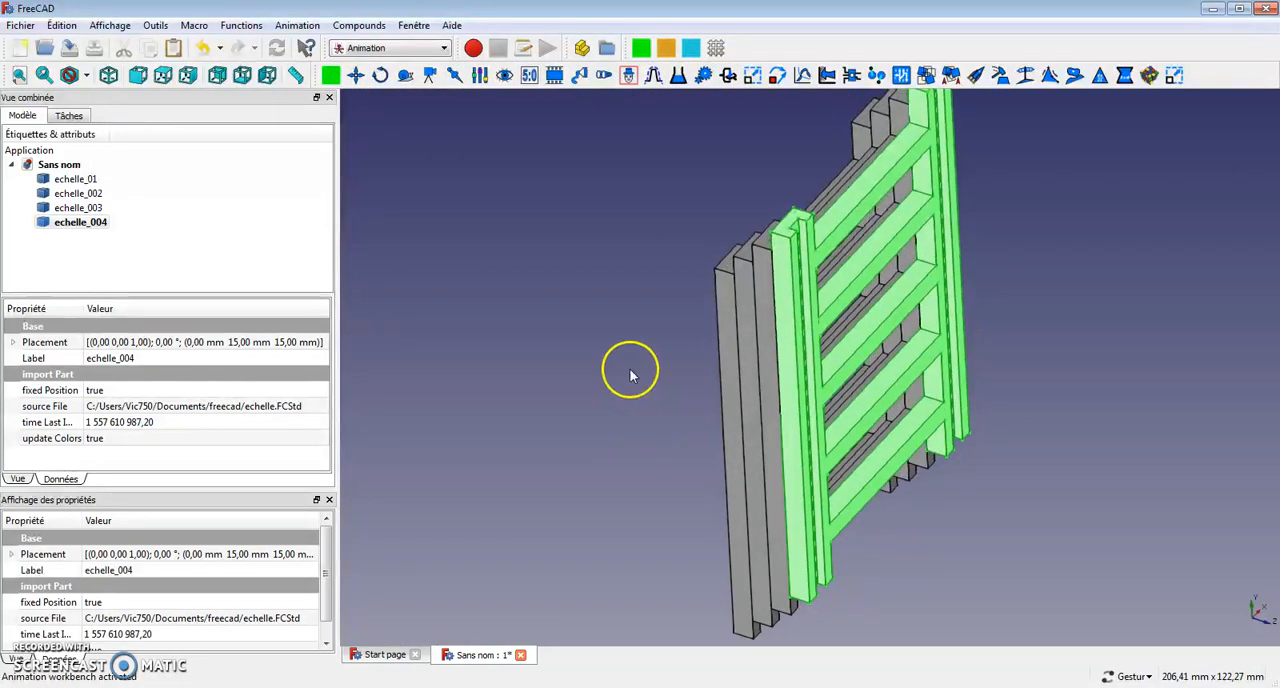
click(629, 366)
drag(1135, 358, 866, 543)
drag(991, 337, 1025, 309)
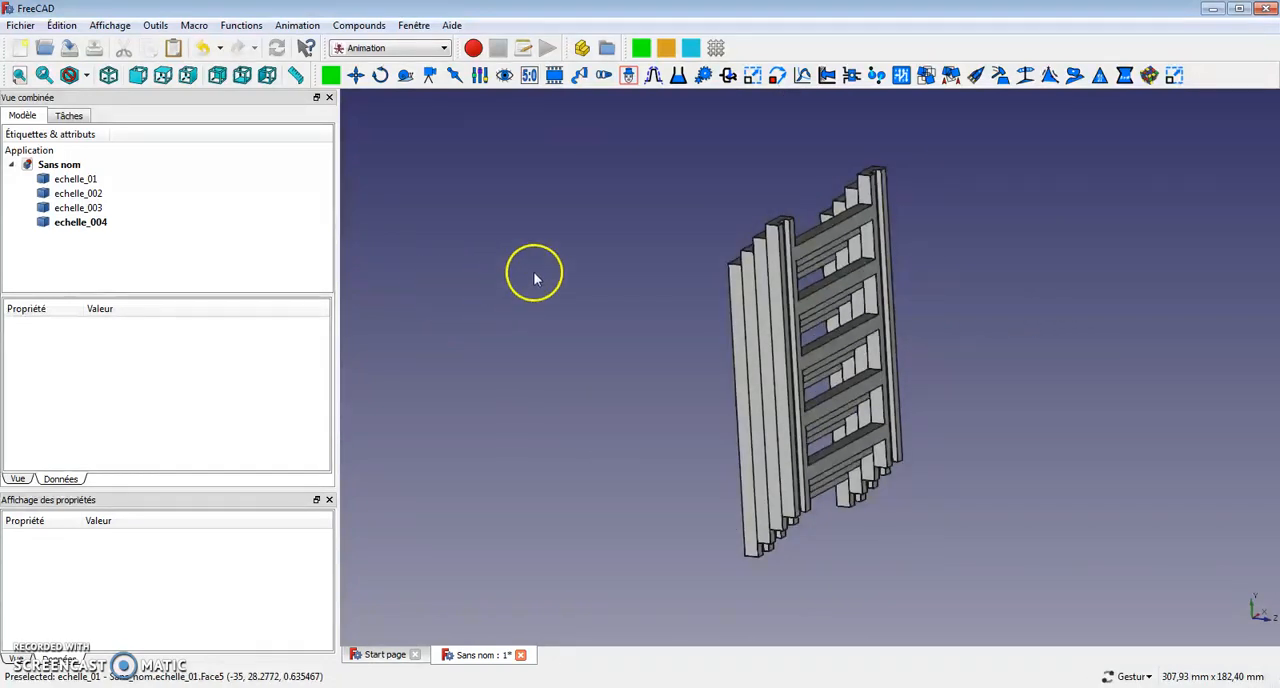
Create a Placer animation object and link its target property to echelle_004.
click(779, 82)
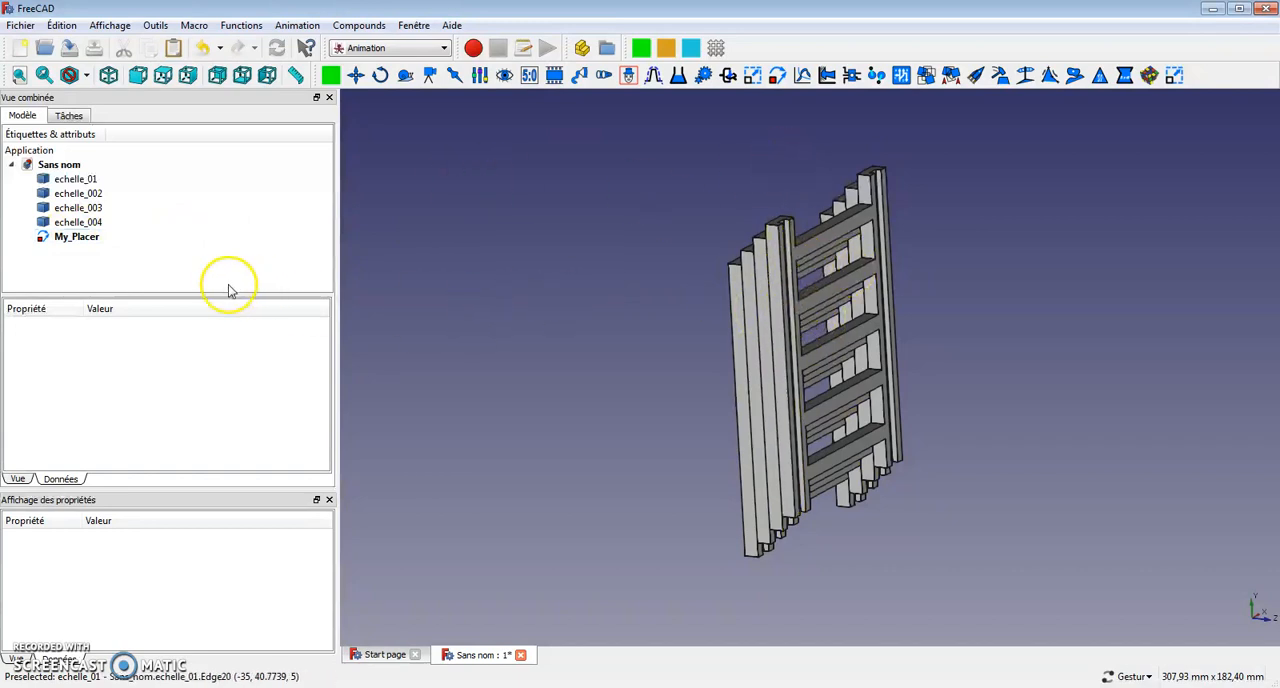
click(80, 237)
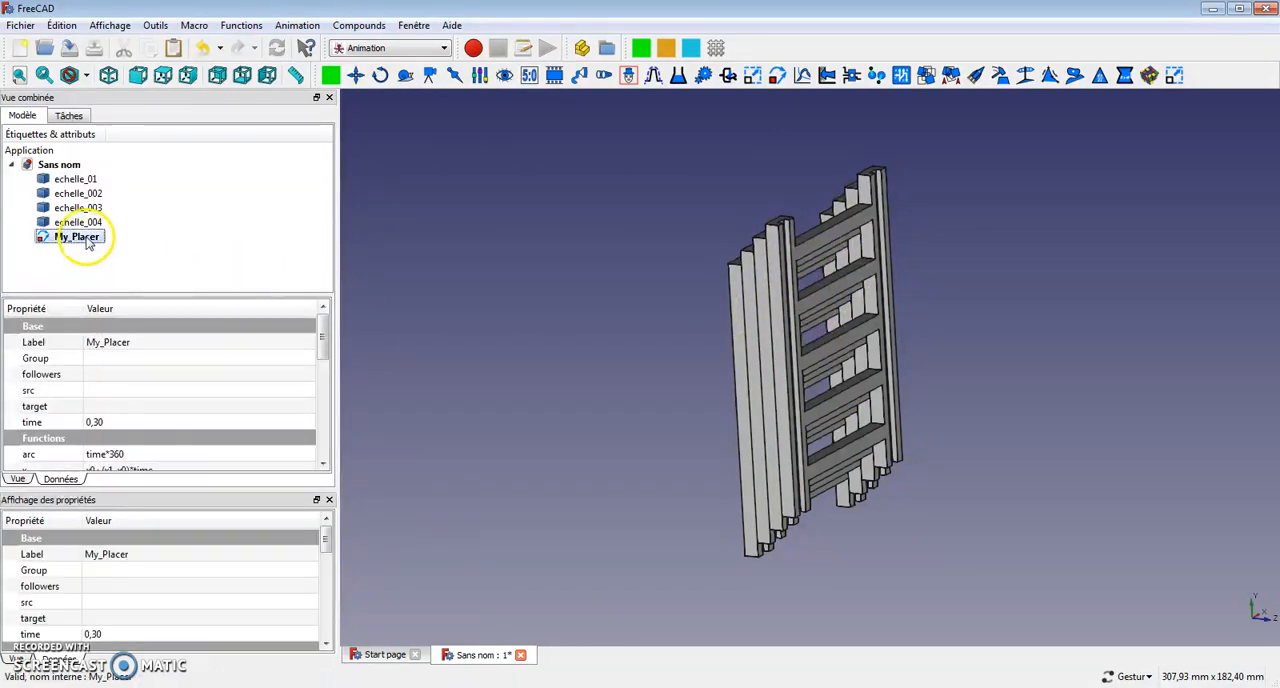
scroll(320, 348, down, 1)
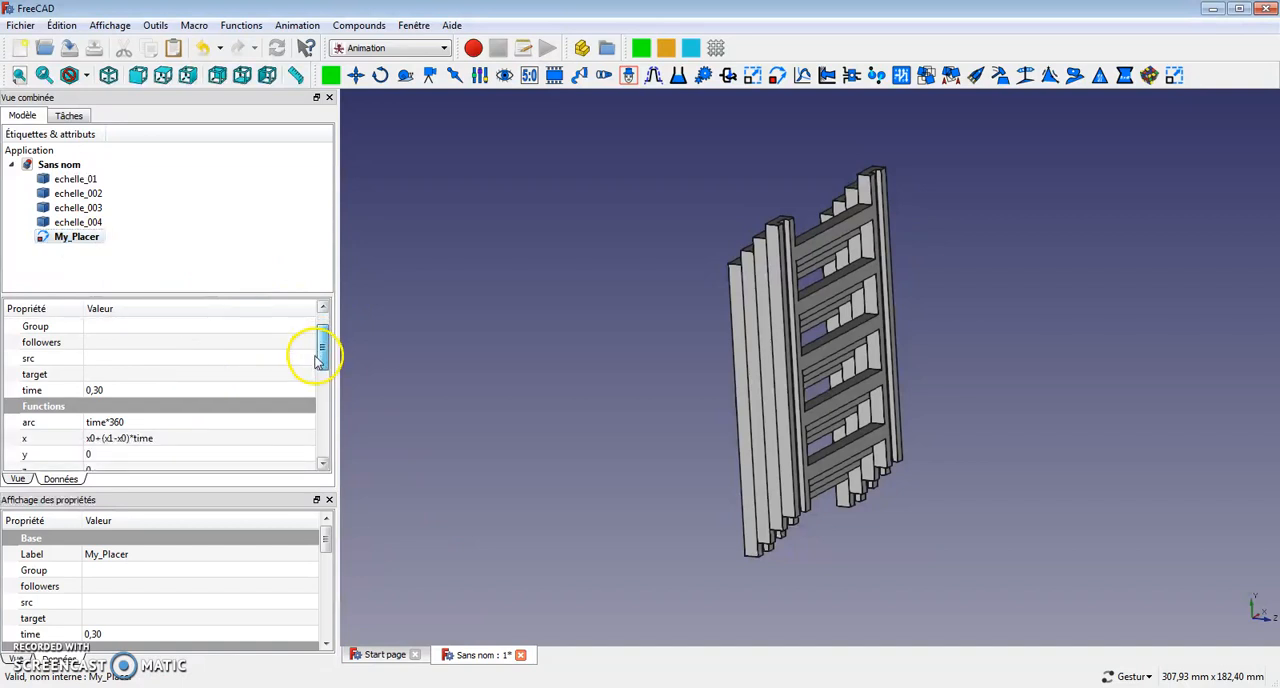
click(99, 376)
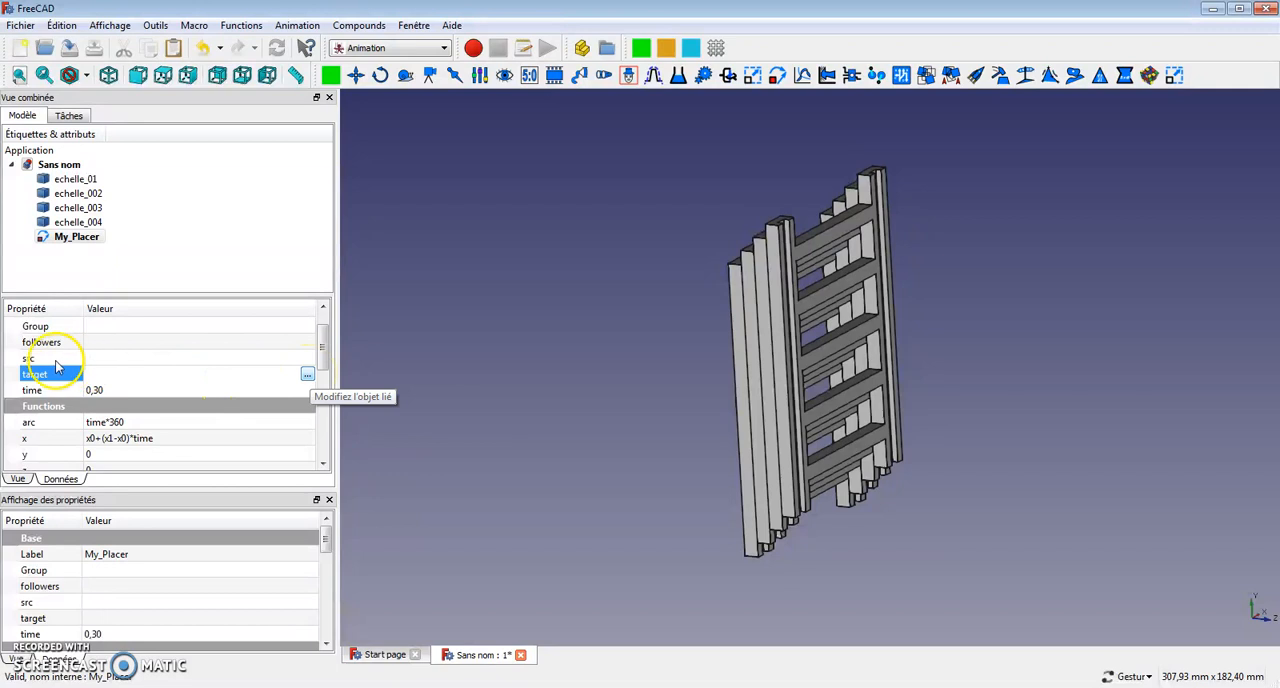
click(307, 373)
click(595, 258)
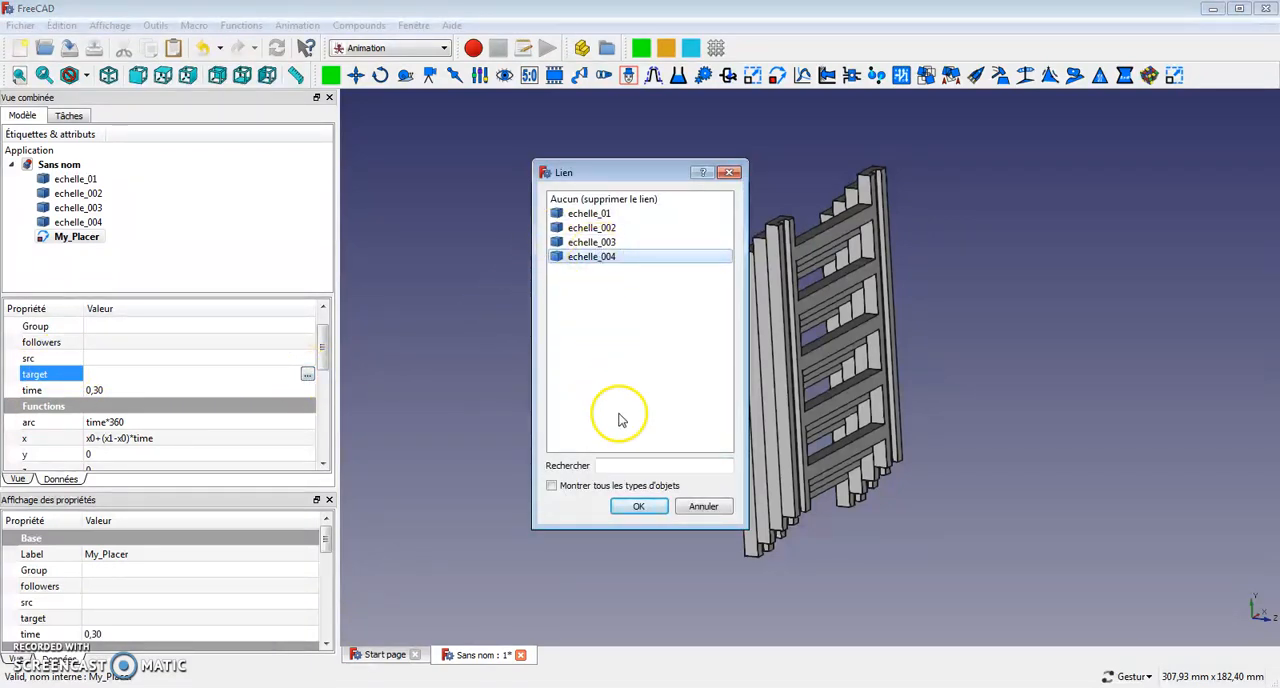
click(638, 508)
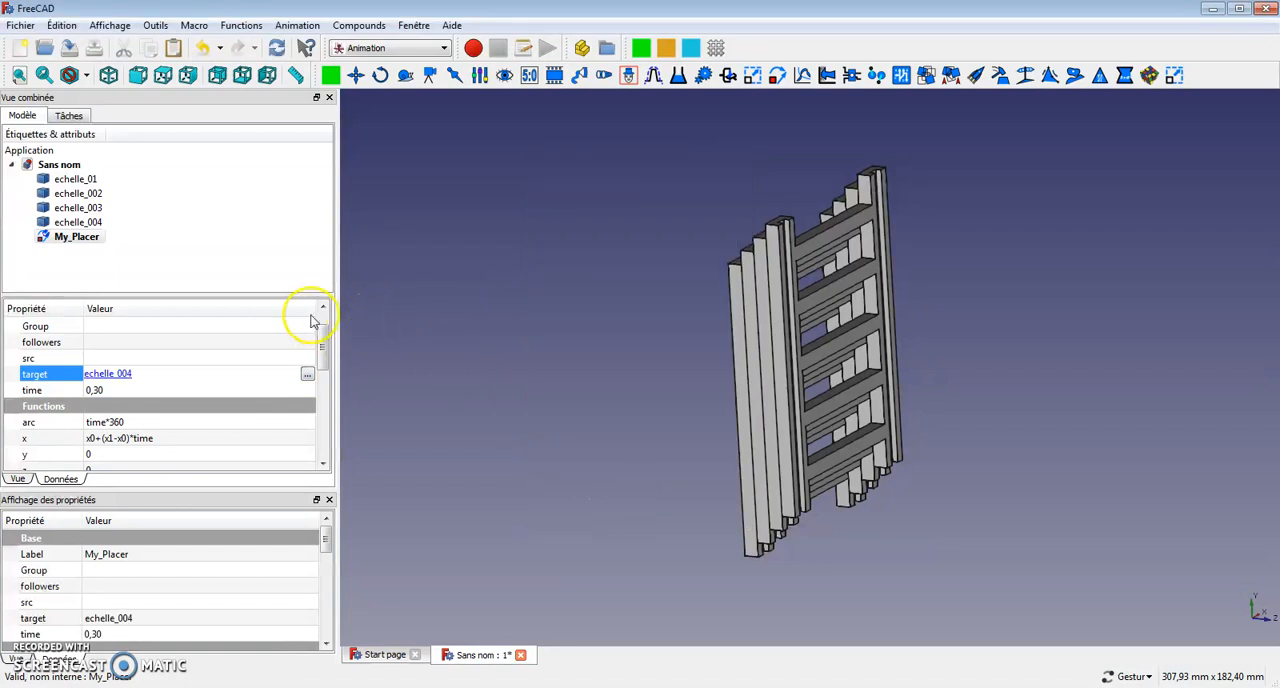
mouse_move(323, 355)
mouse_down()
mouse_move(332, 391)
mouse_move(342, 349)
mouse_up()
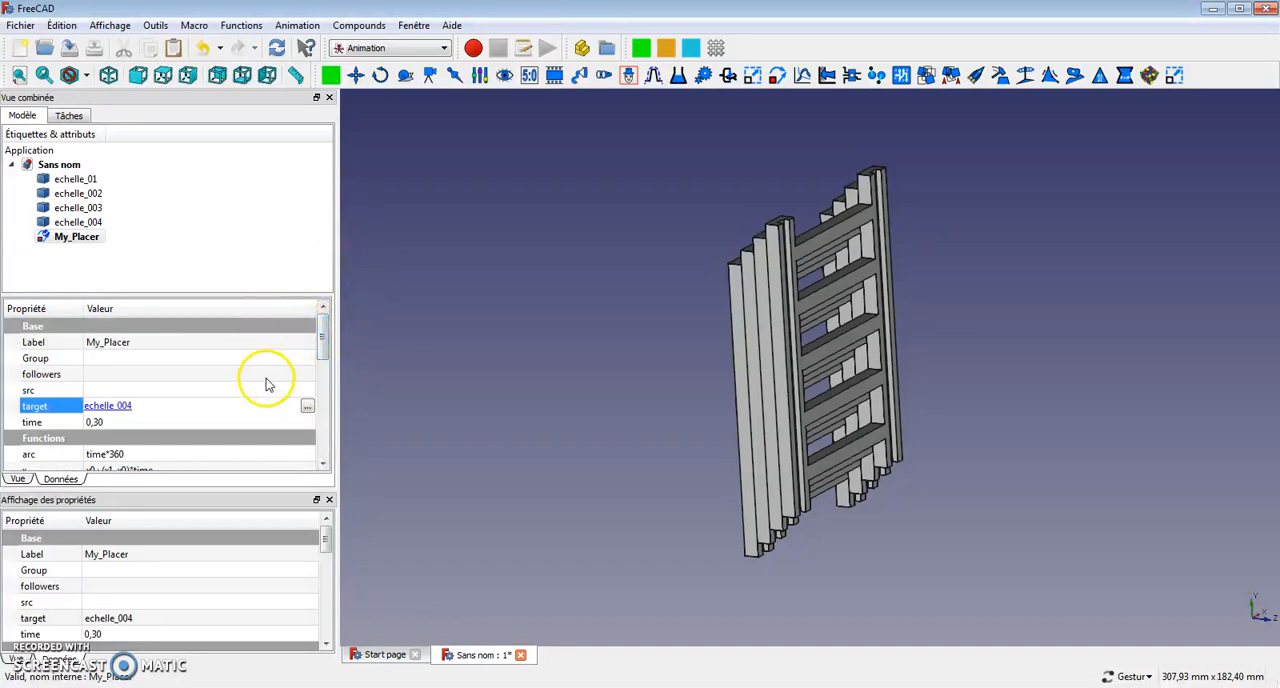
Open the My_Placer control dialog, play the ladder's motion forward and backward, and close the dialog.
click(72, 238)
double_click(72, 238)
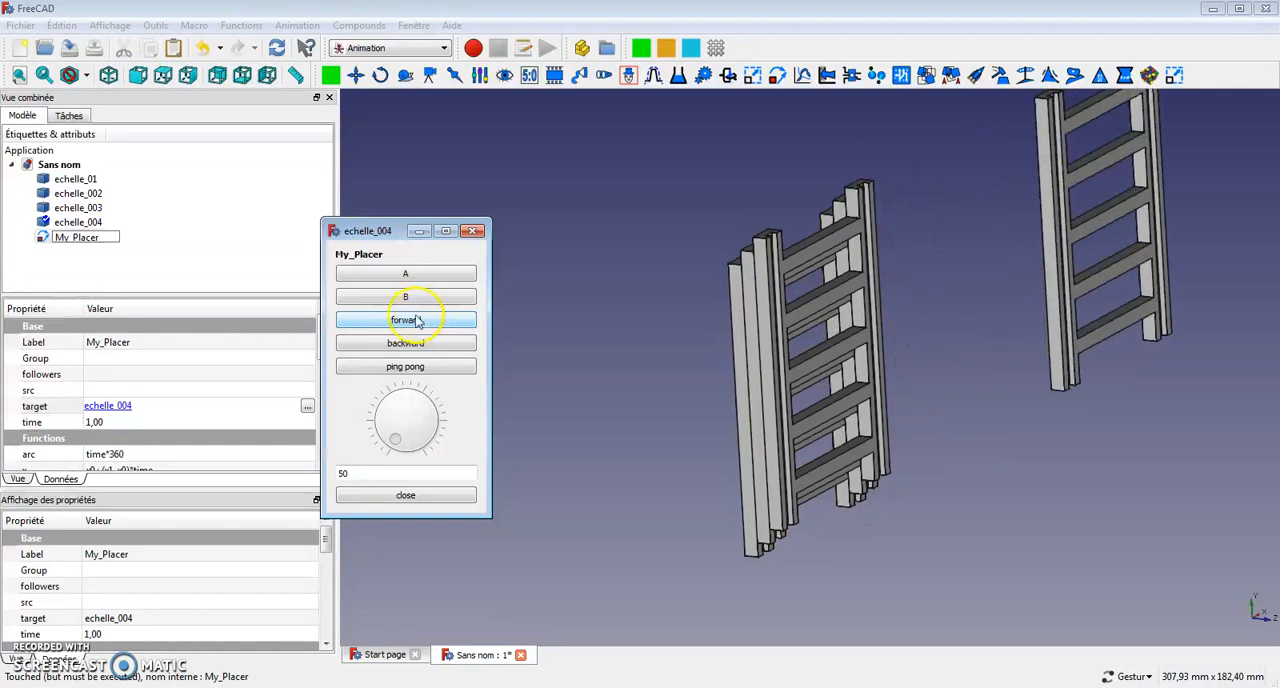
click(418, 345)
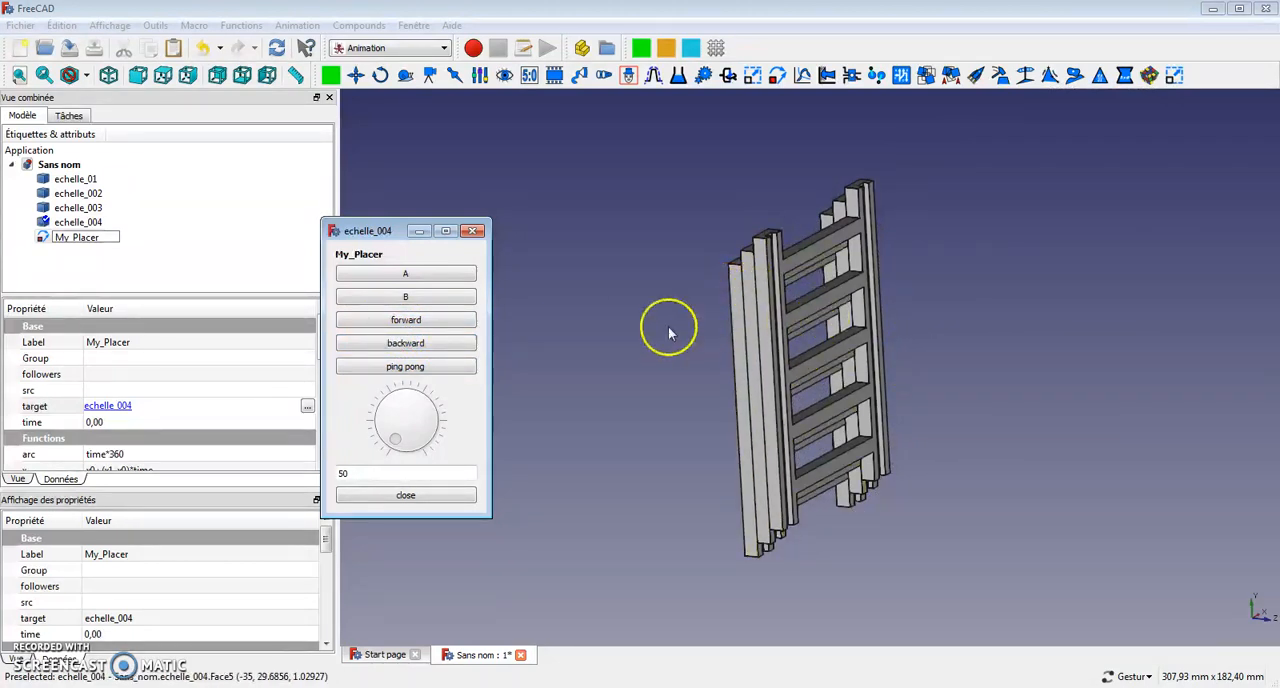
click(474, 233)
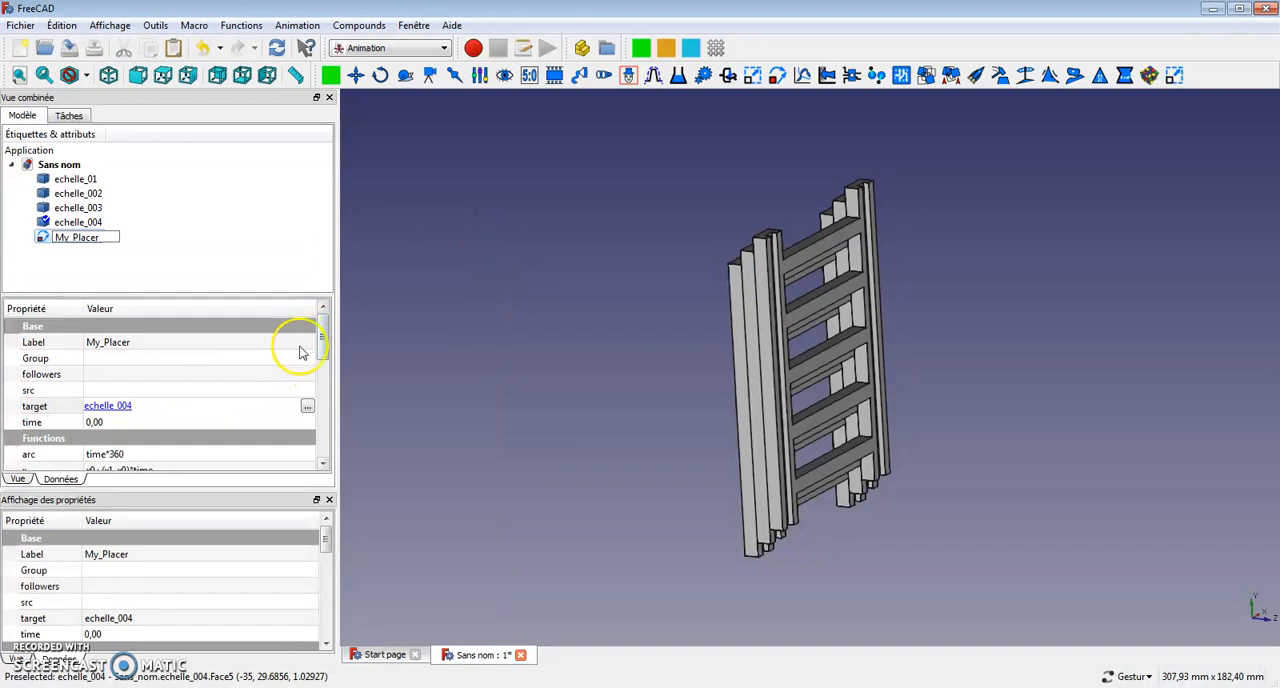
Set My_Placer's functions to time for arc, 0 for x and y0+y1*time for y.
drag(323, 348, 323, 374)
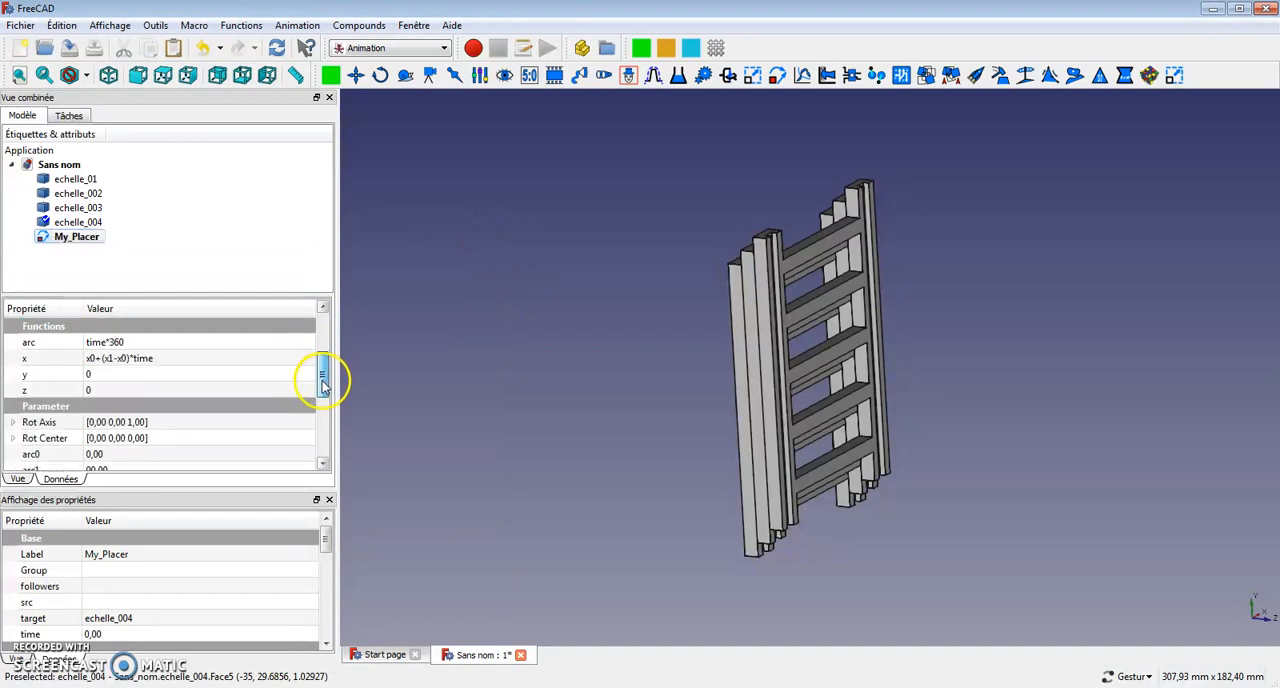
click(137, 344)
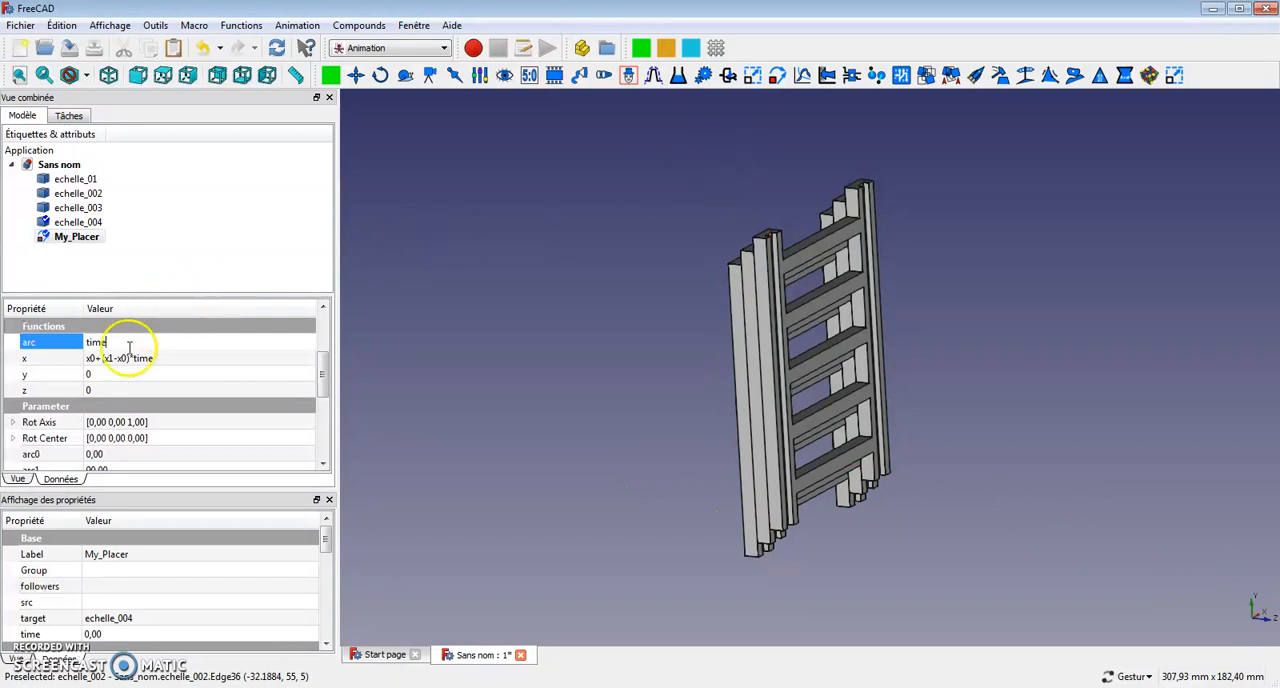
click(170, 360)
click(160, 358)
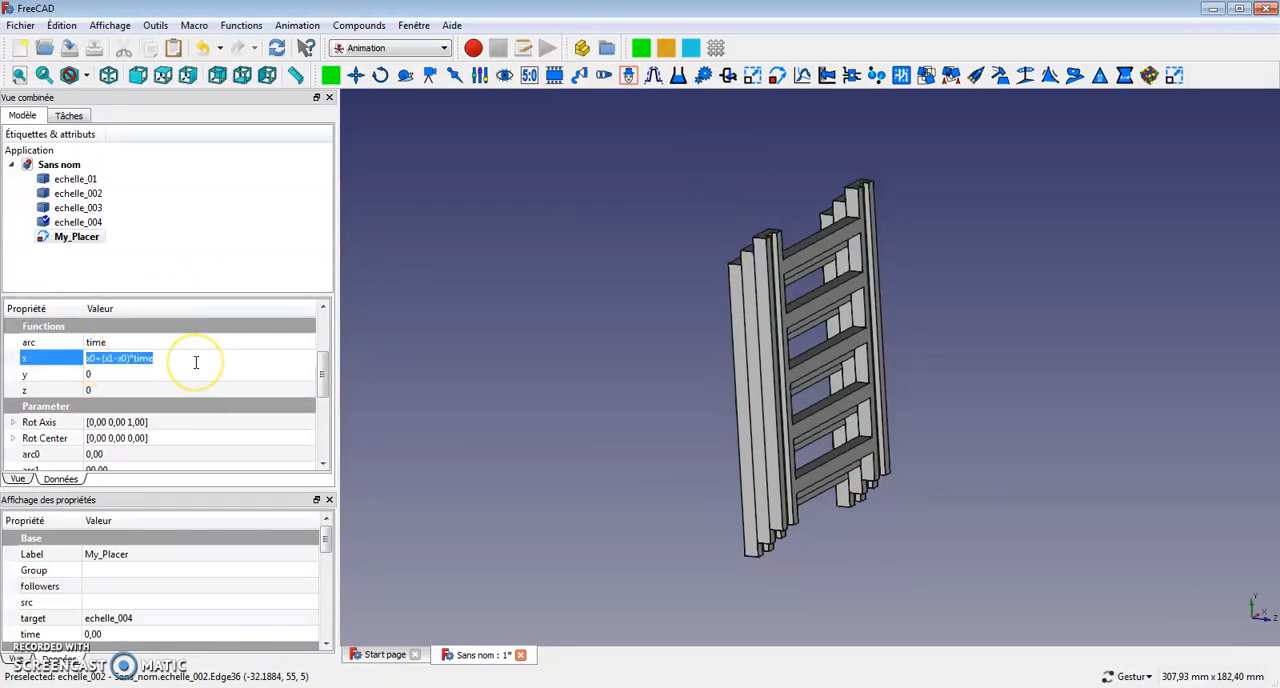
click(177, 368)
click(208, 368)
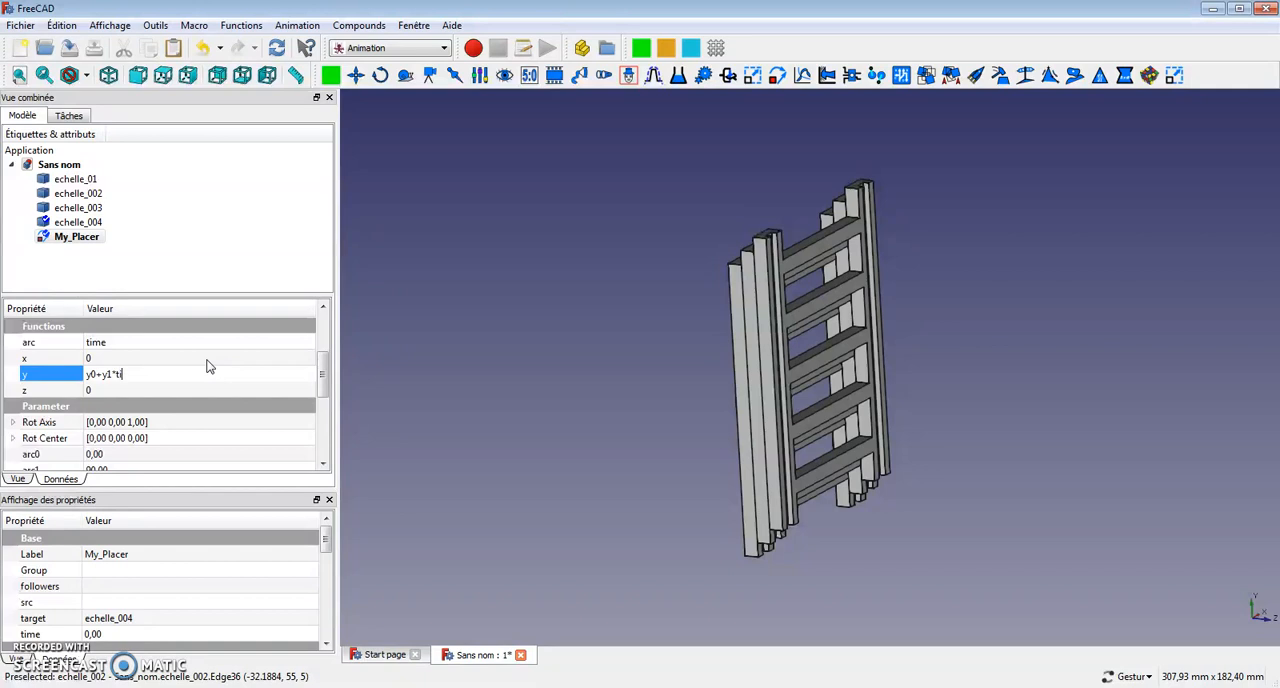
click(284, 370)
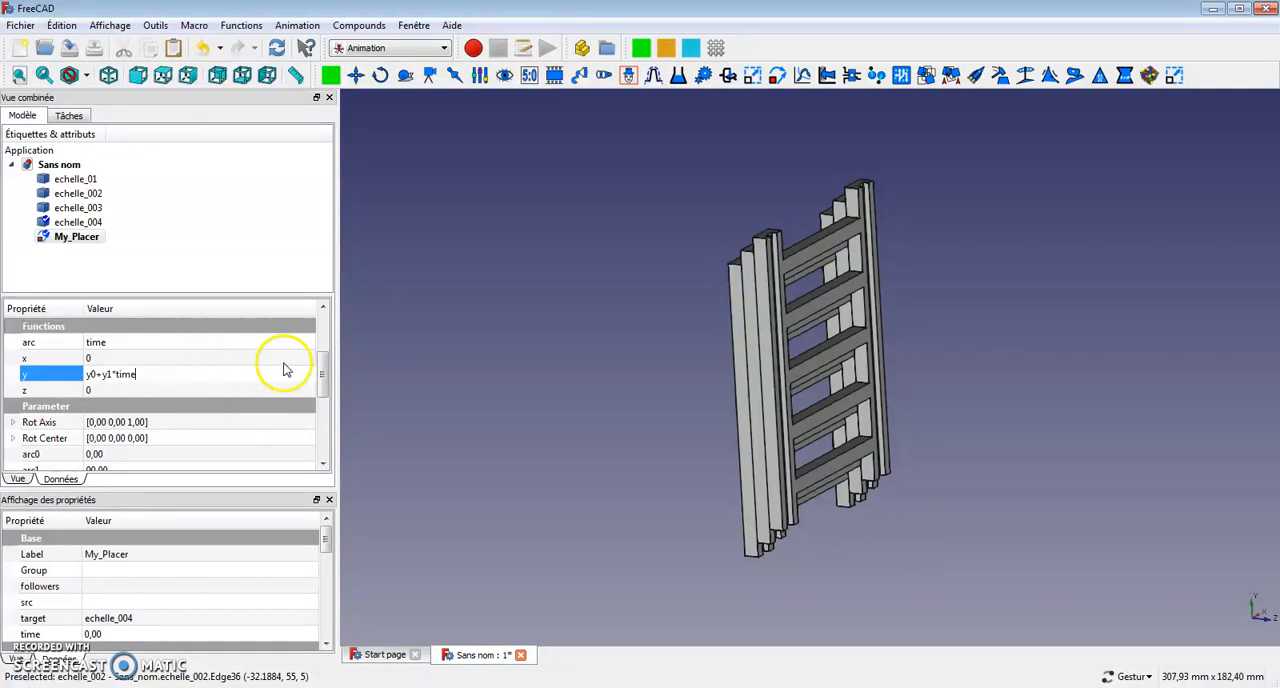
Open the My_Placer control dialog, play the motion forward once and close the dialog.
mouse_move(323, 377)
mouse_down()
mouse_move(323, 392)
mouse_move(323, 364)
mouse_up()
double_click(80, 237)
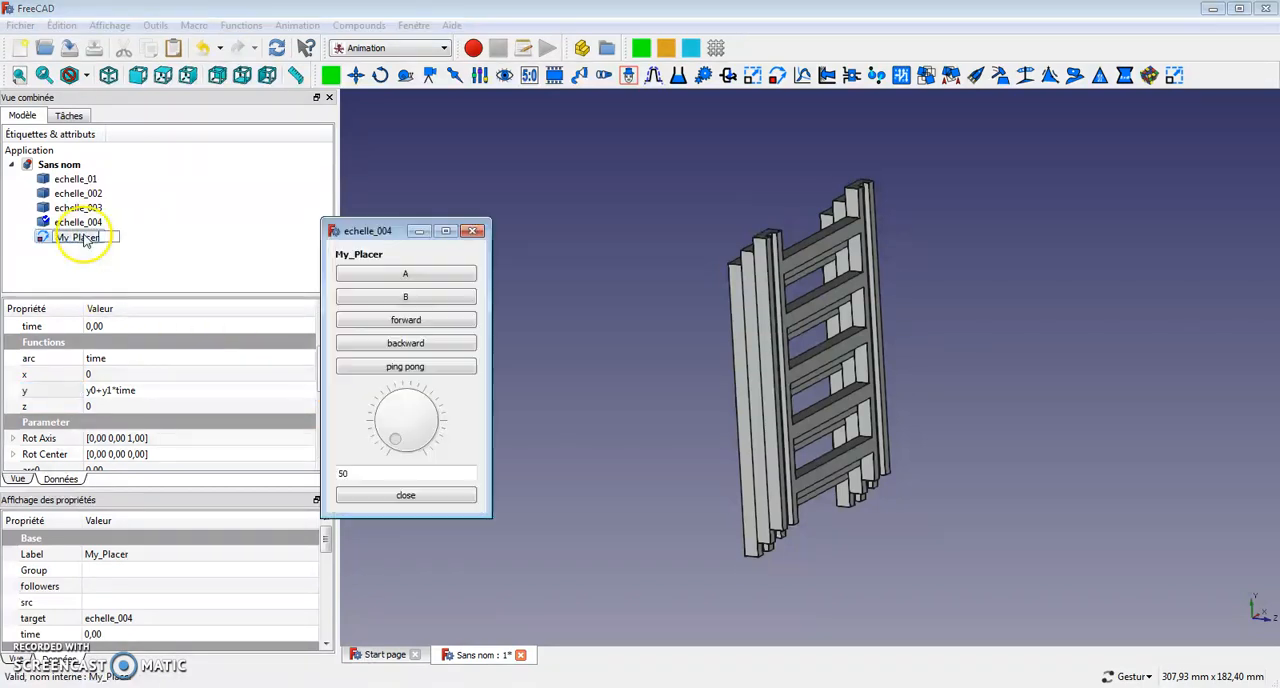
click(426, 323)
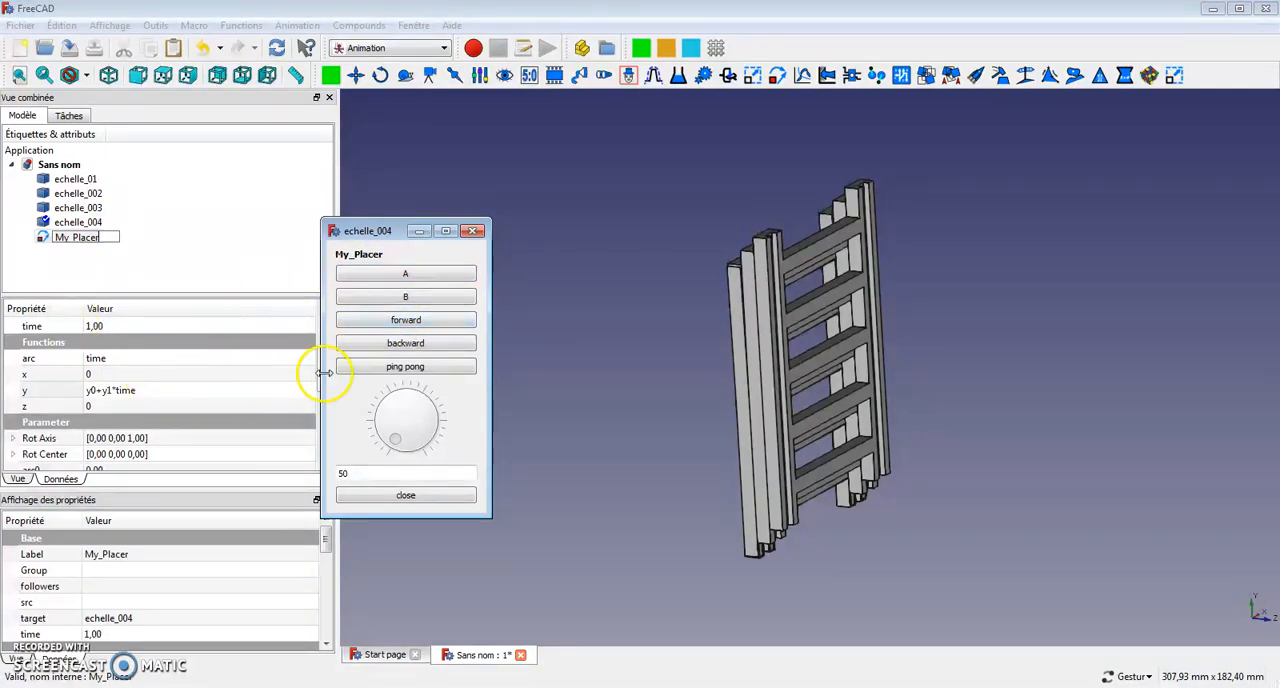
click(474, 231)
Set My_Placer's y1 parameter to 75.
click(325, 383)
mouse_move(325, 383)
mouse_down()
mouse_move(335, 316)
mouse_move(330, 400)
mouse_up()
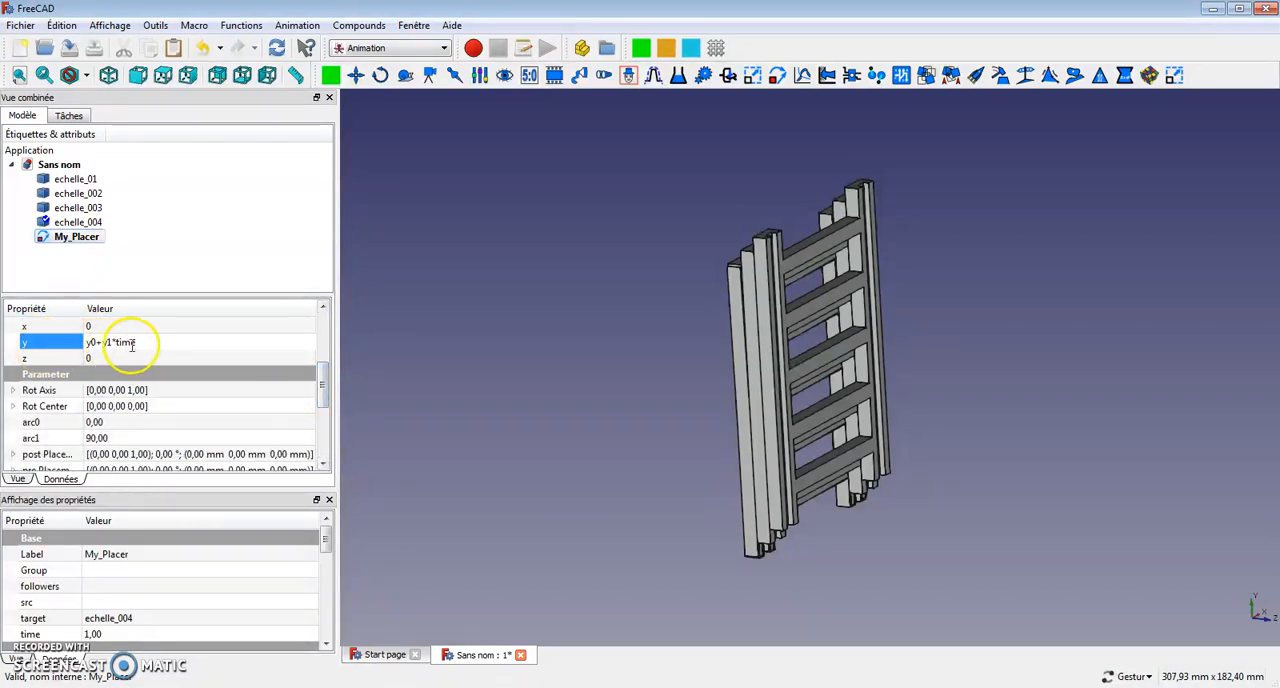
drag(319, 392, 310, 426)
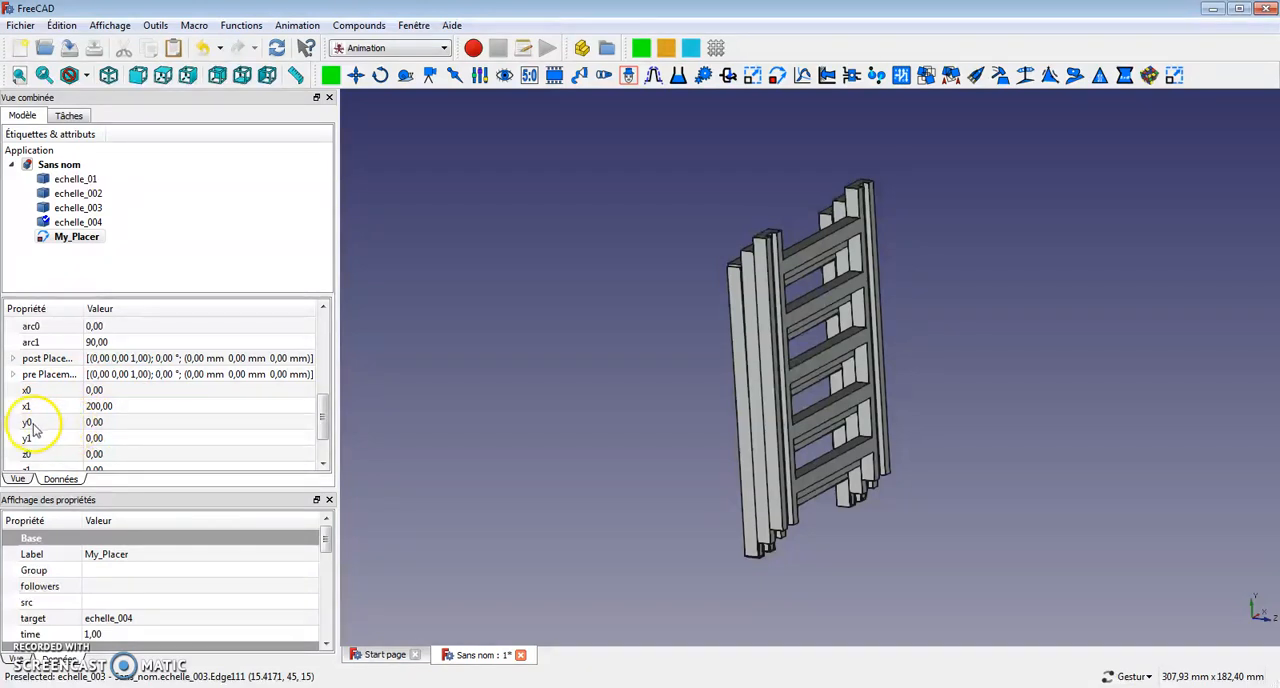
click(102, 439)
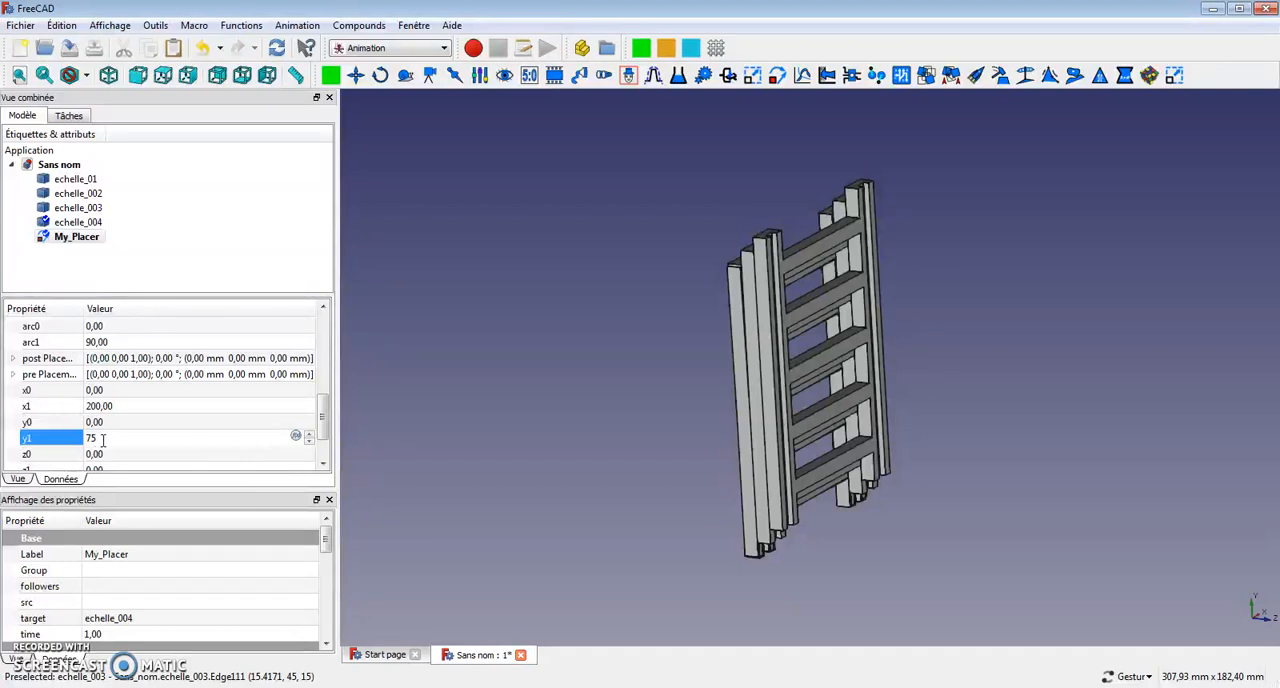
click(117, 422)
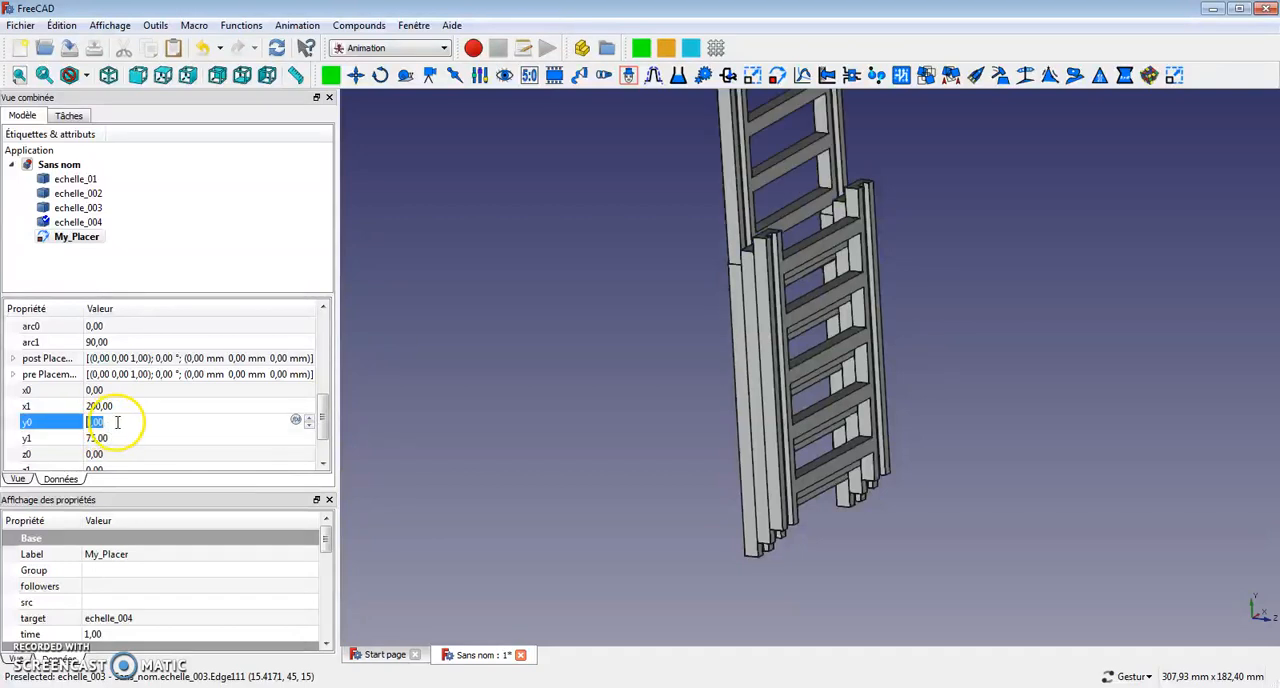
Set My_Placer's y0 parameter to 5.
drag(374, 402, 468, 390)
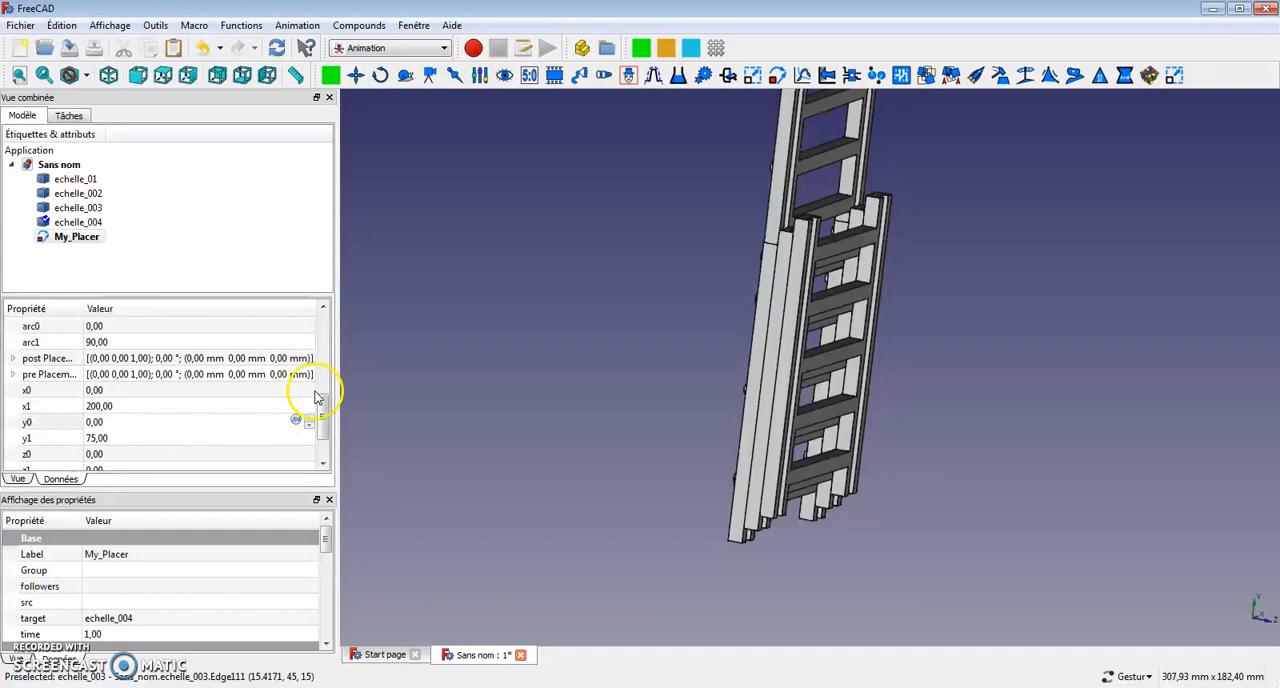
mouse_move(324, 423)
mouse_down()
mouse_move(323, 411)
mouse_move(322, 428)
mouse_up()
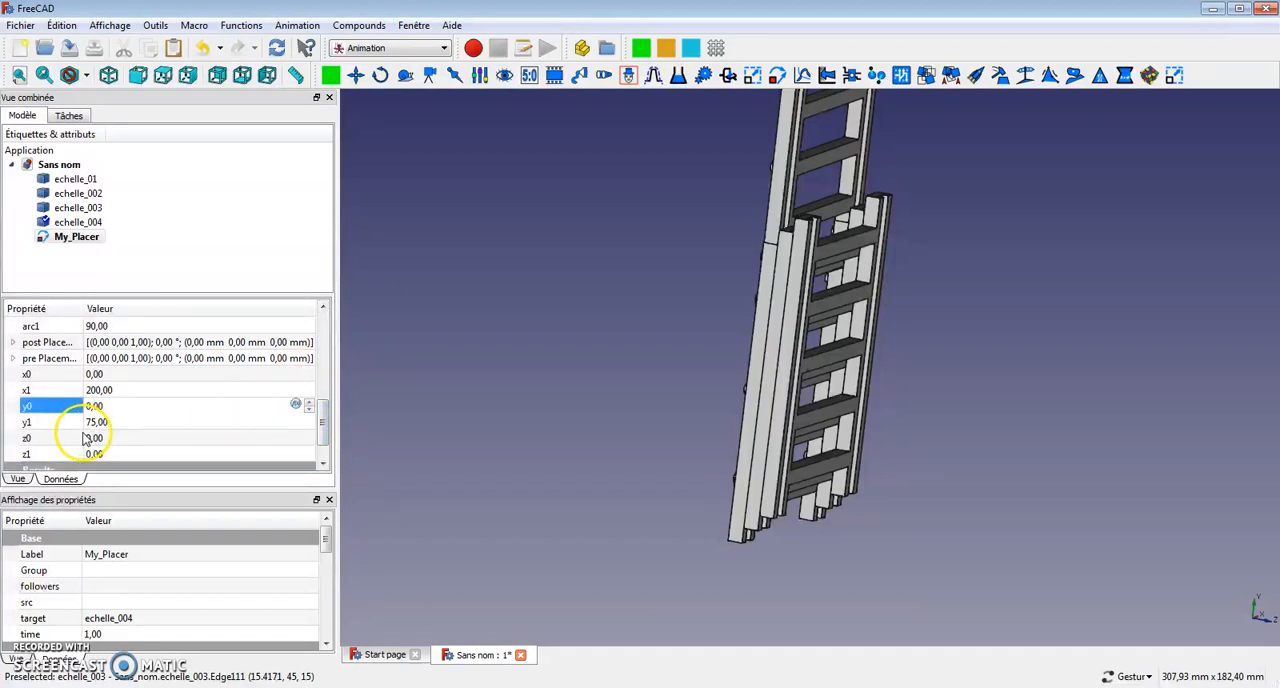
double_click(120, 410)
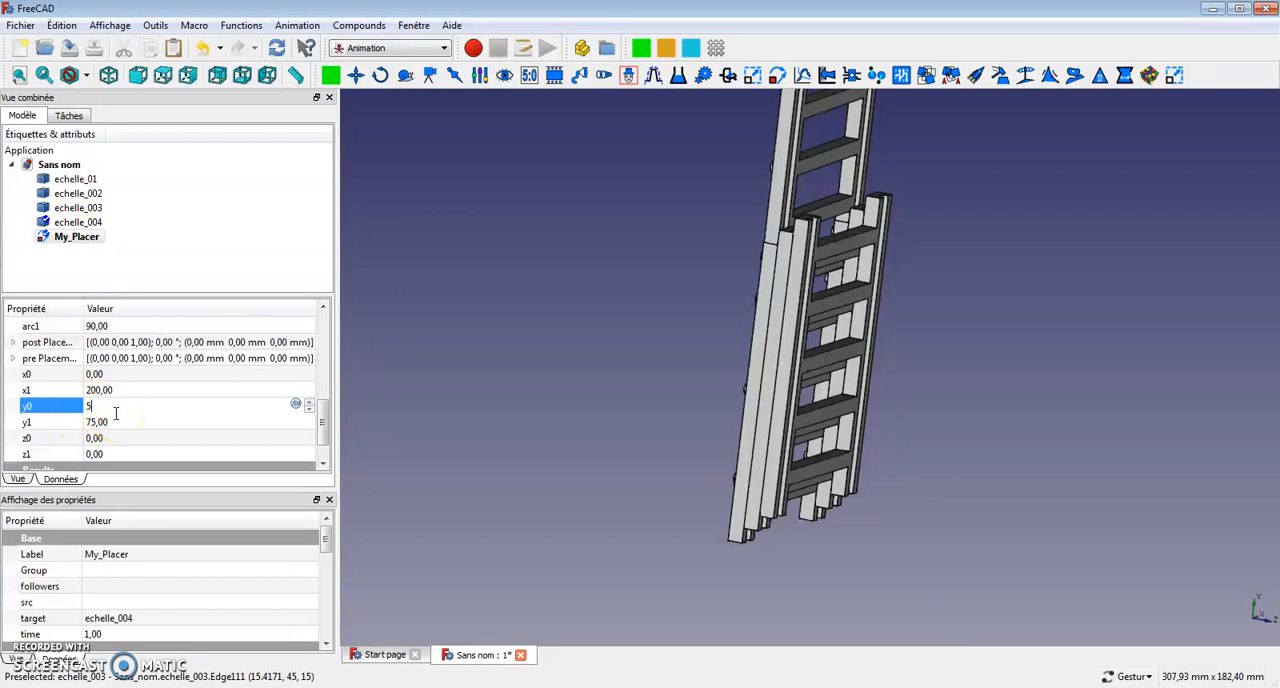
text(5)
Play echelle_004's vertical motion forward and backward from the My_Placer control dialog, viewing the ladder from the side, and close the dialog.
click(80, 237)
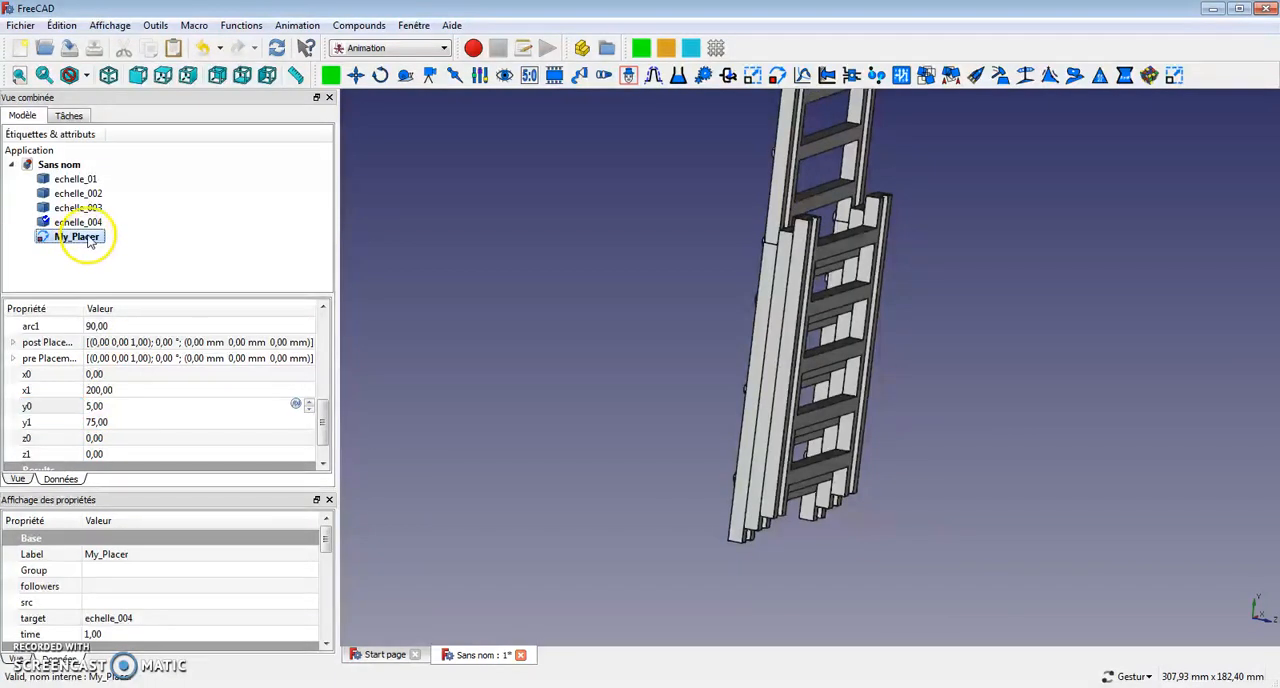
double_click(88, 240)
click(406, 321)
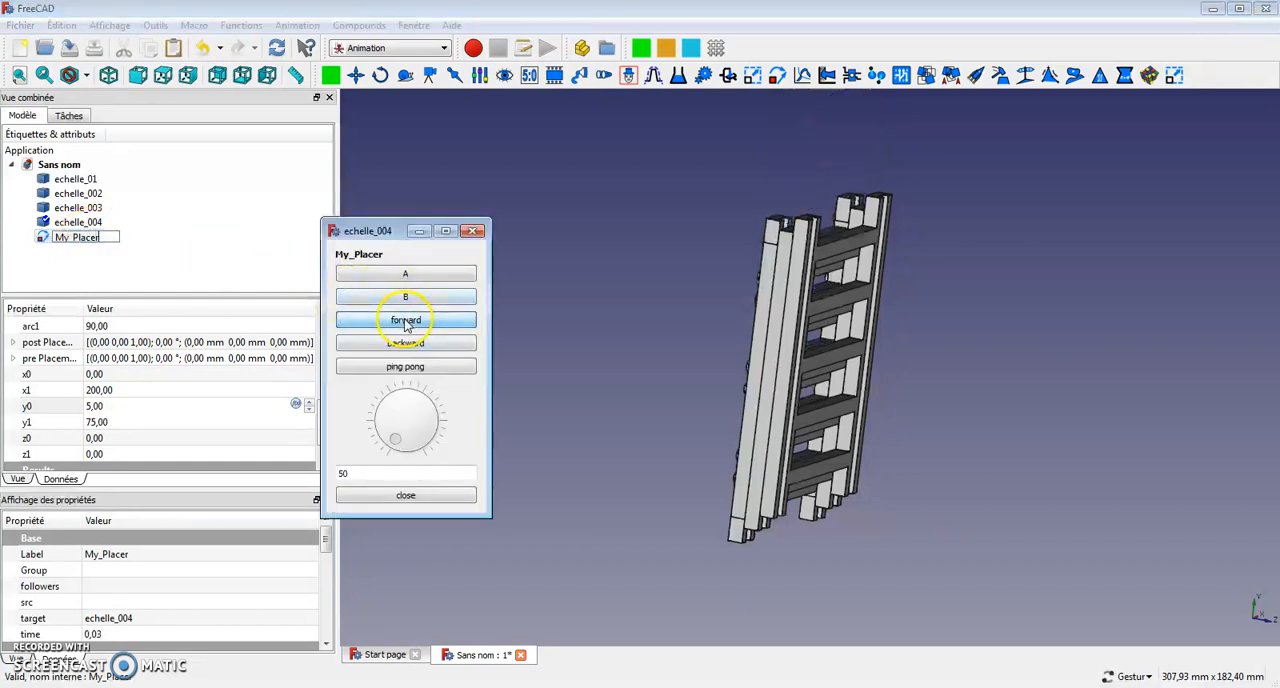
drag(601, 436, 654, 451)
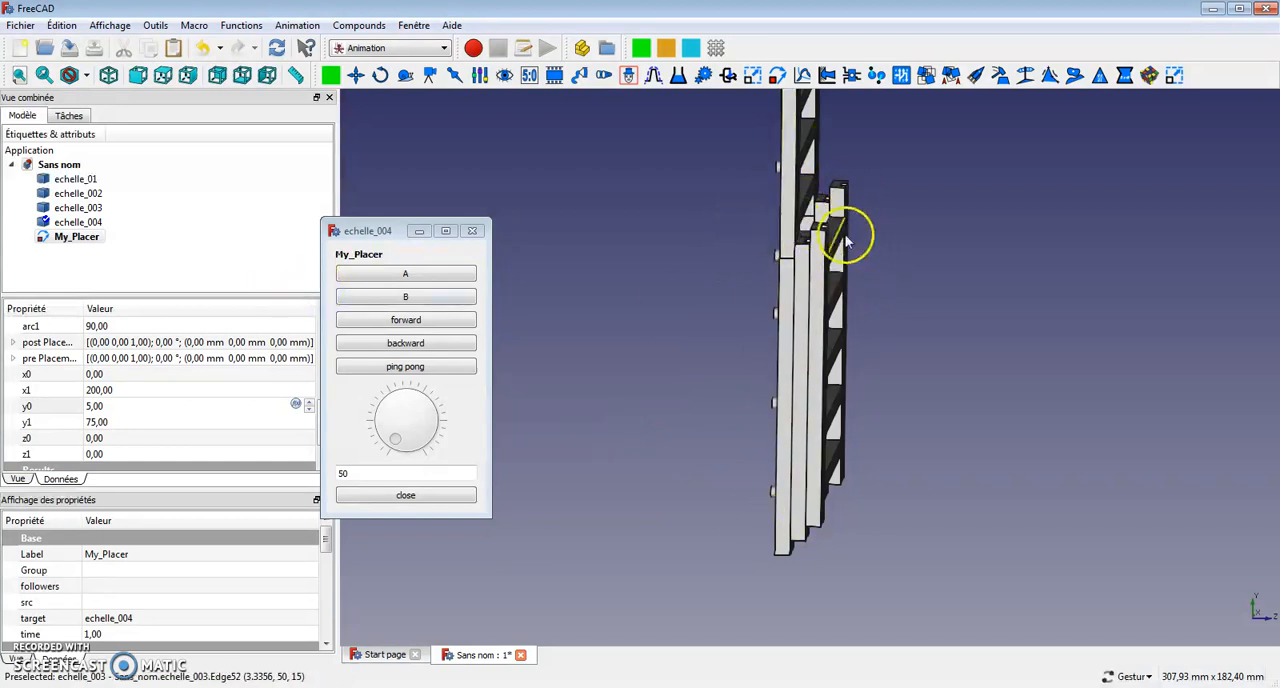
click(409, 346)
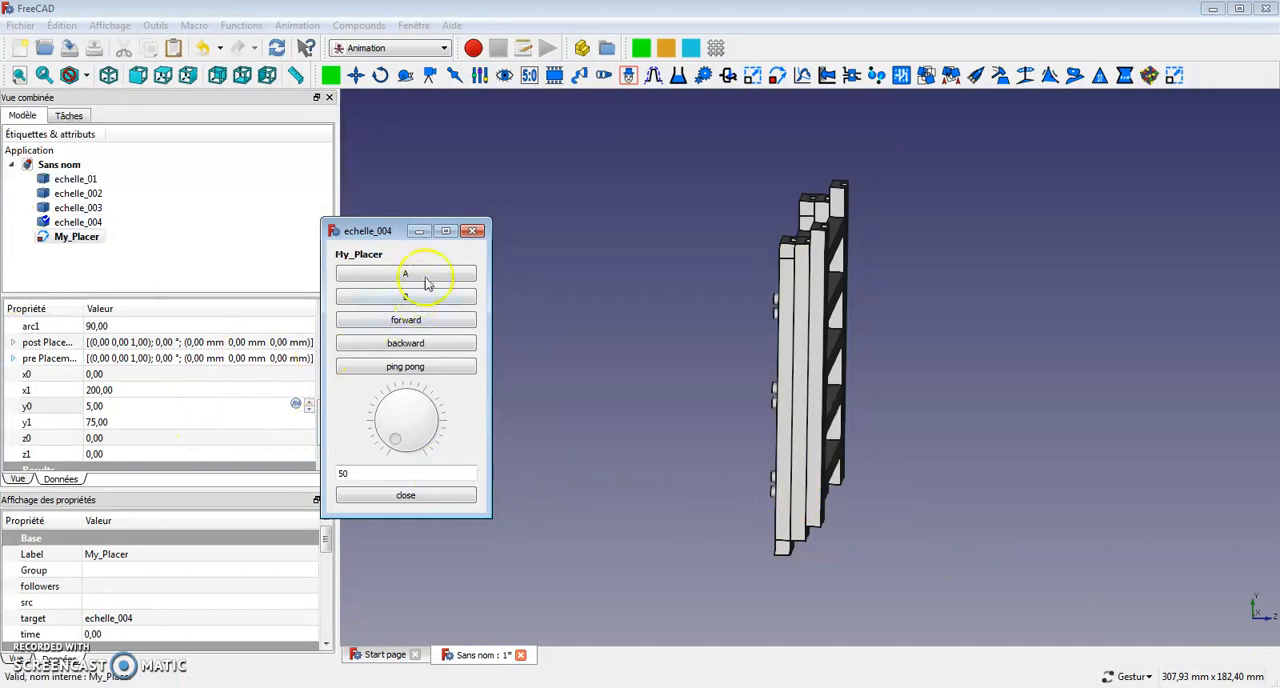
click(473, 231)
Set My_Placer's z function to 15.
drag(326, 423, 326, 374)
click(111, 405)
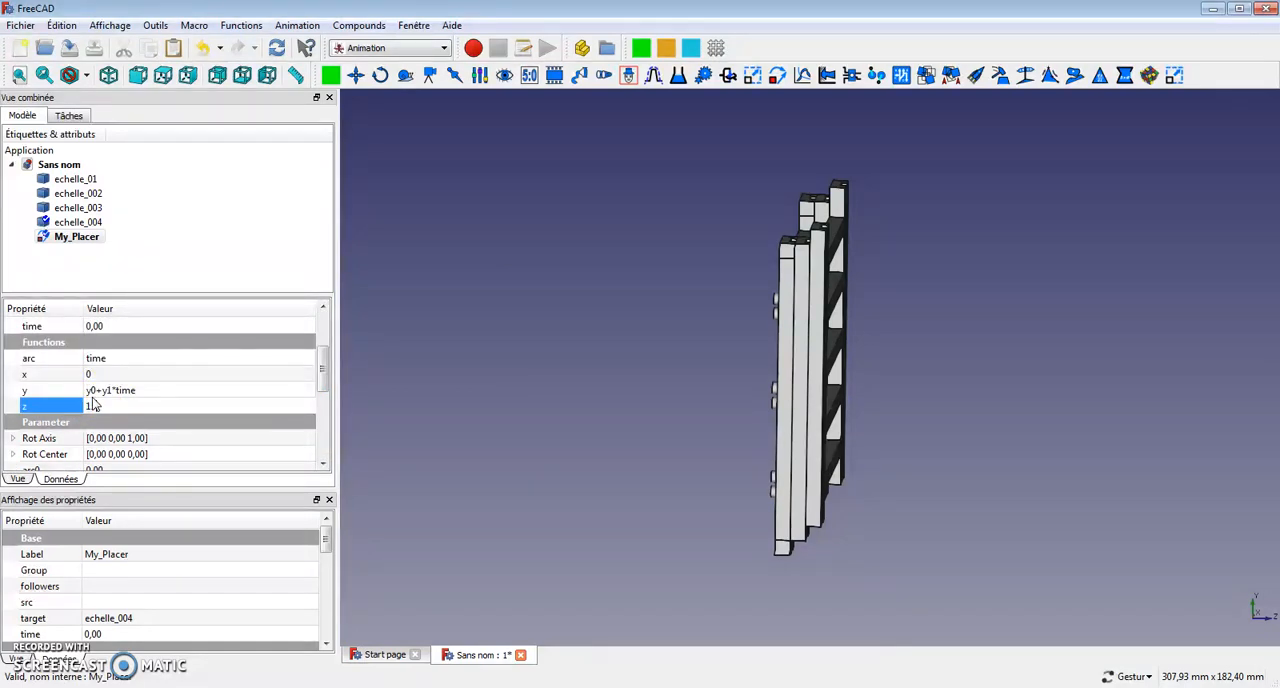
key(Return)
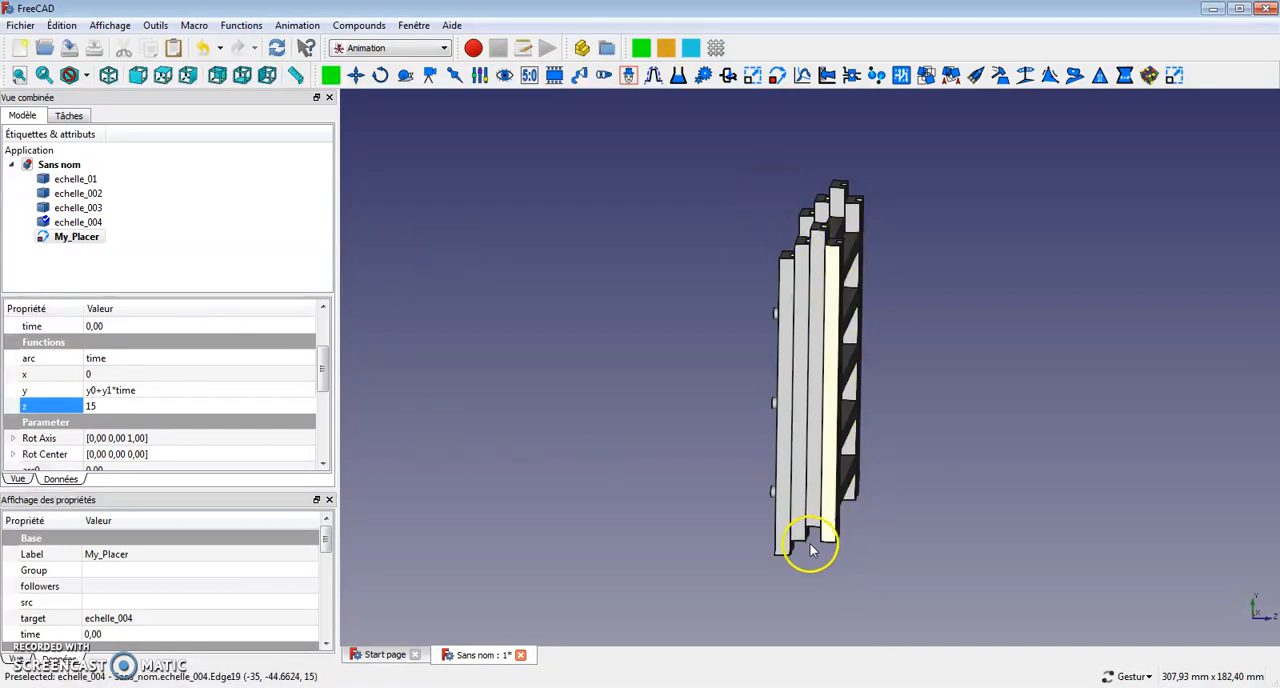
Inspect the offset between the ladder sections and set My_Placer's y0 parameter to 15.
drag(808, 537, 849, 542)
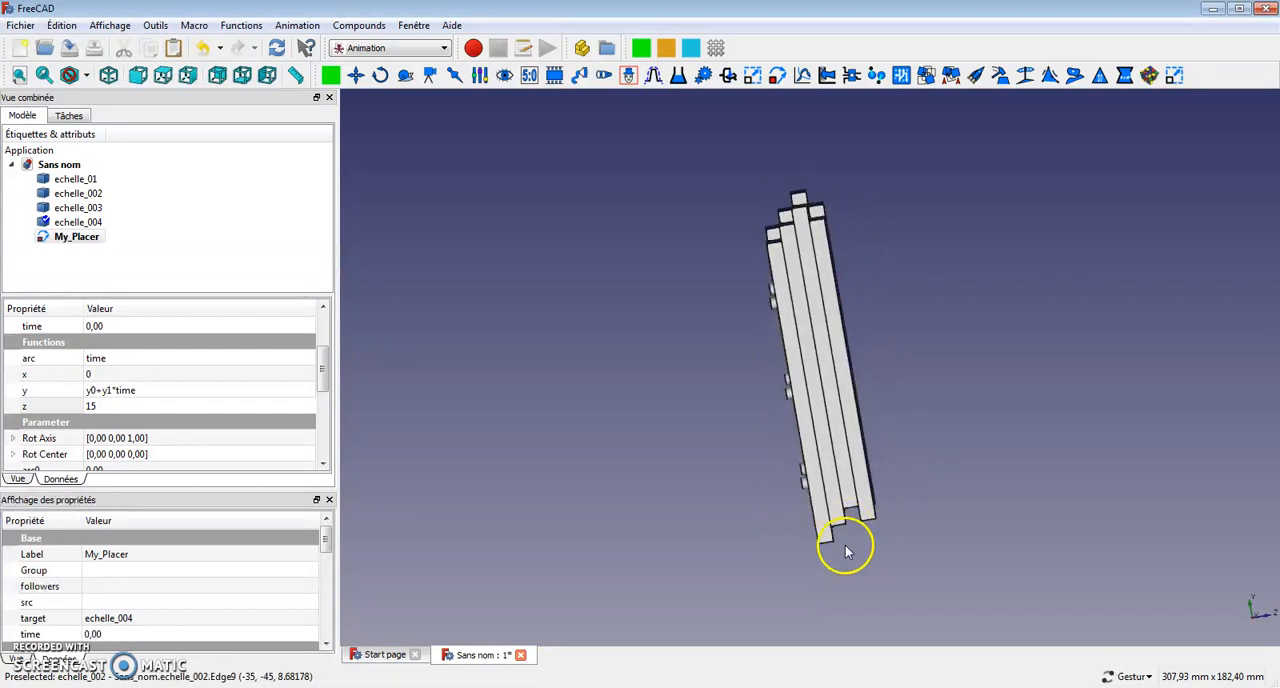
drag(322, 372, 318, 418)
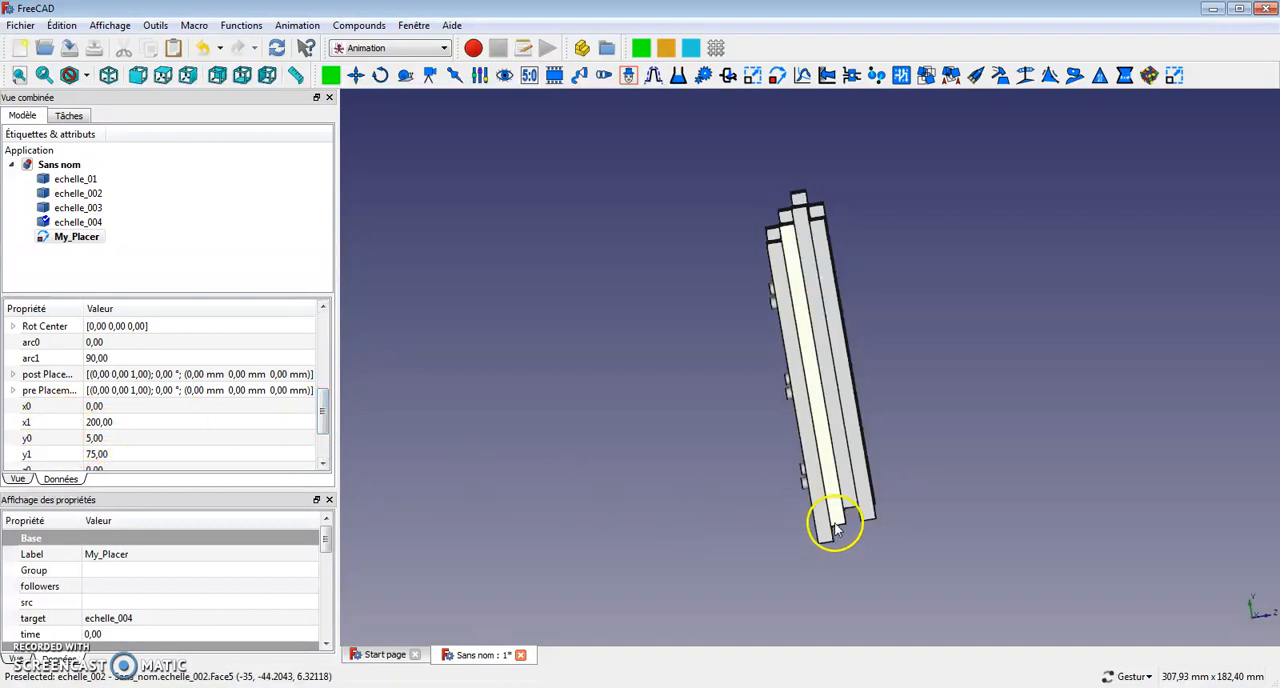
click(100, 439)
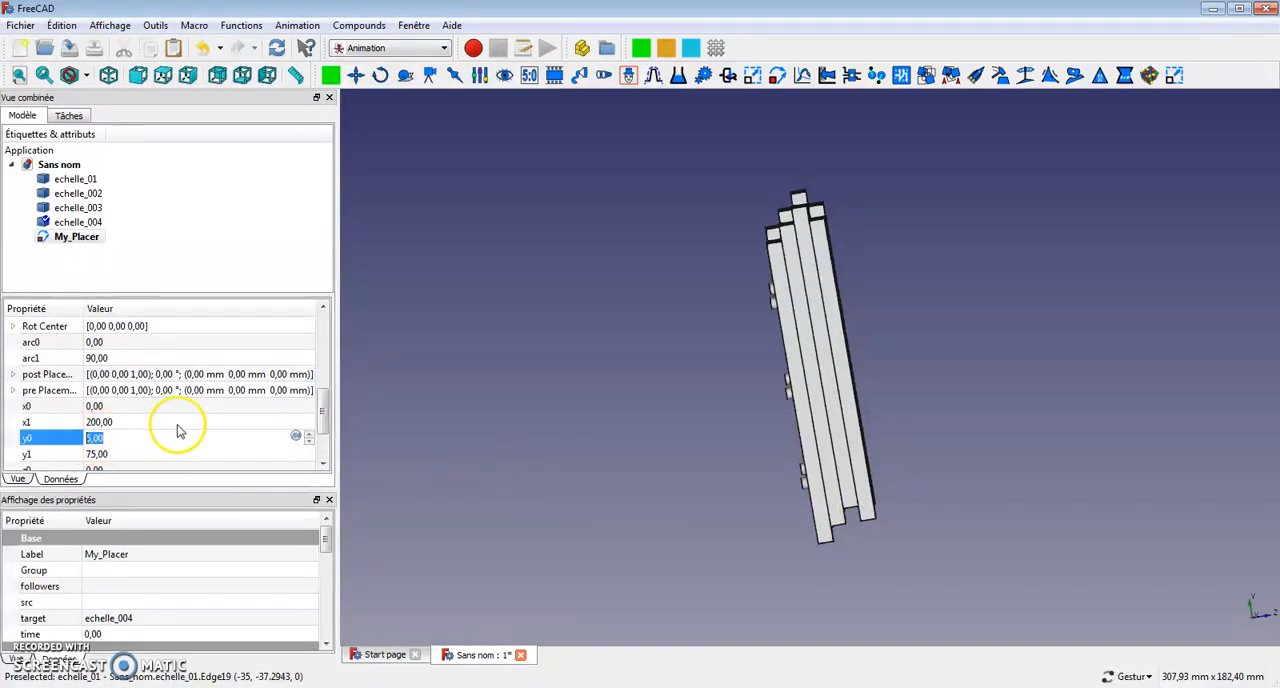
key(Return)
Replay echelle_004's corrected extension forward and backward from the My_Placer control dialog, and close the dialog.
drag(980, 350, 794, 421)
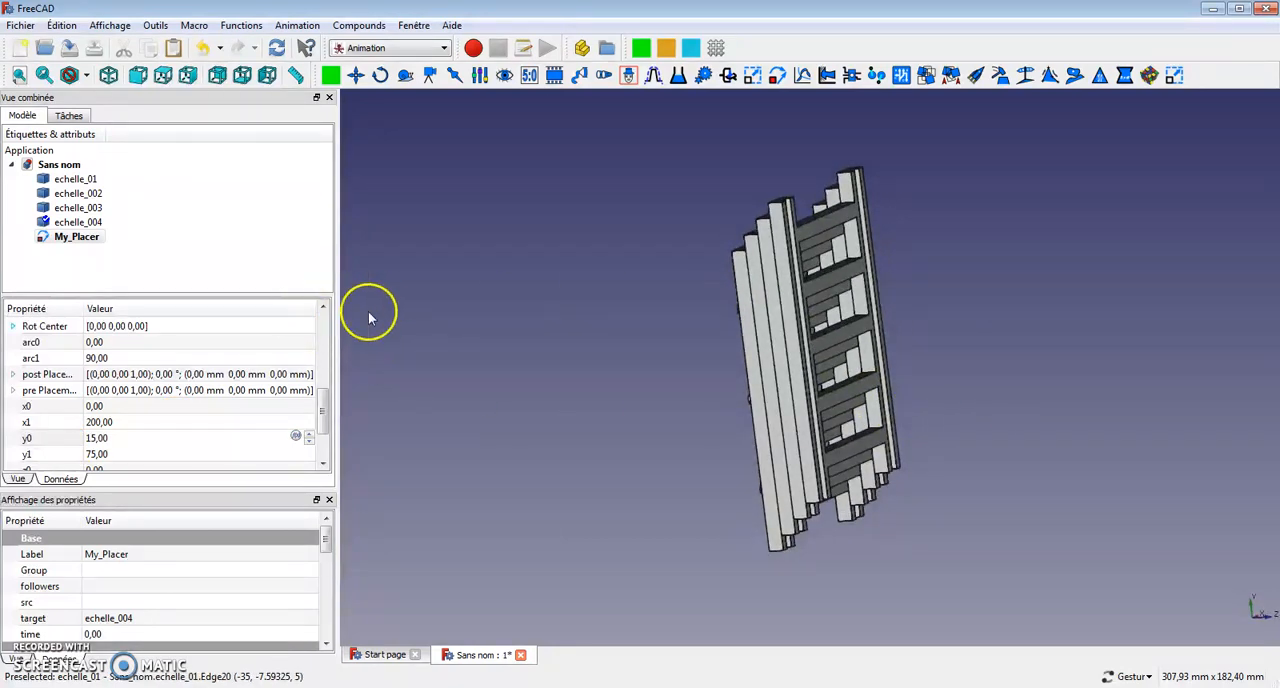
double_click(78, 237)
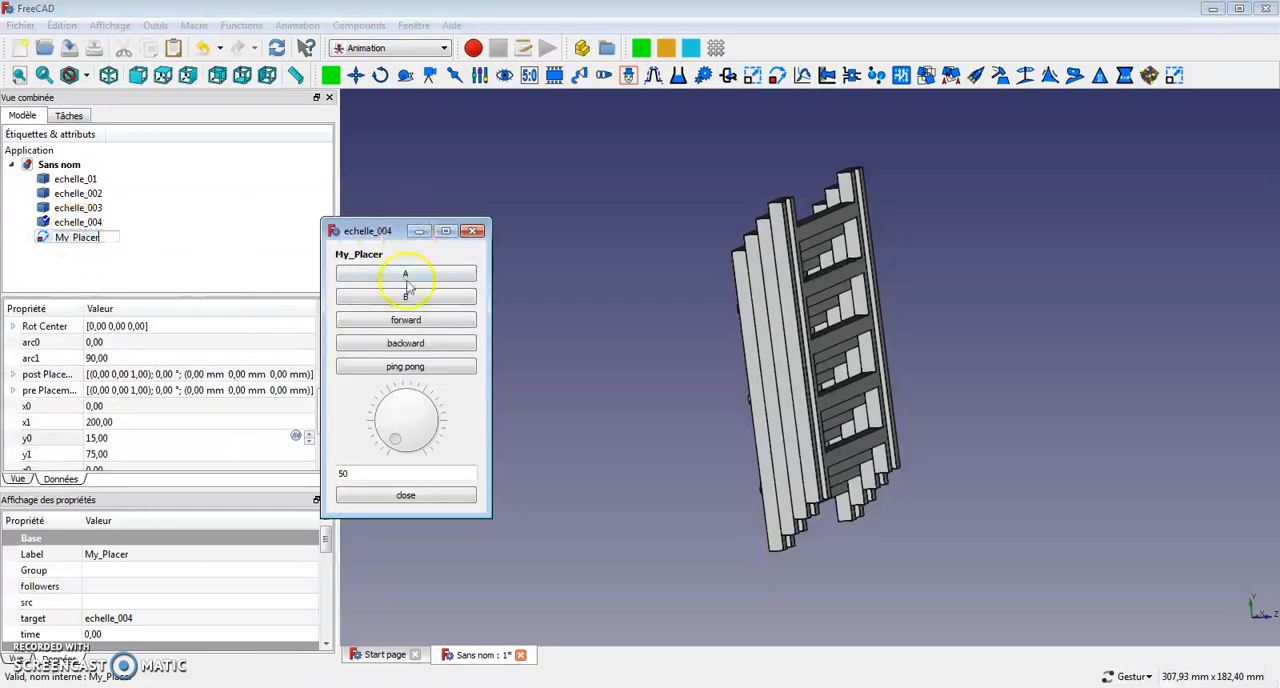
click(409, 327)
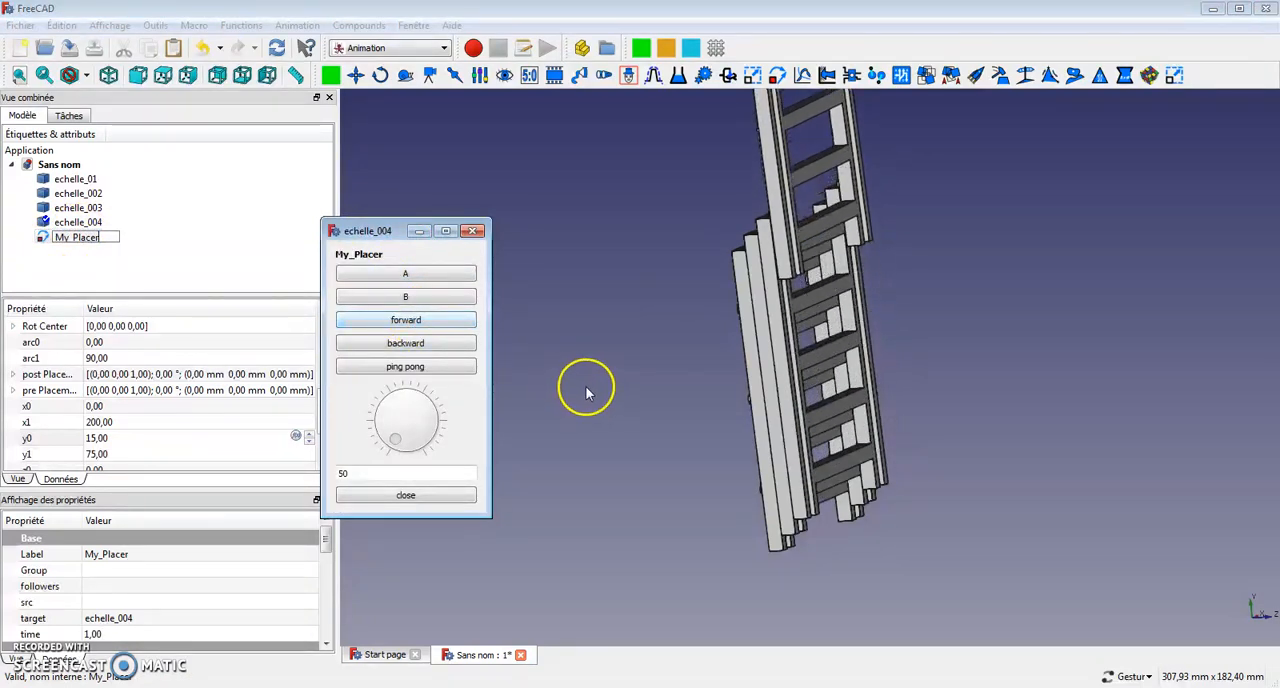
right_drag(628, 386, 659, 405)
drag(659, 405, 711, 420)
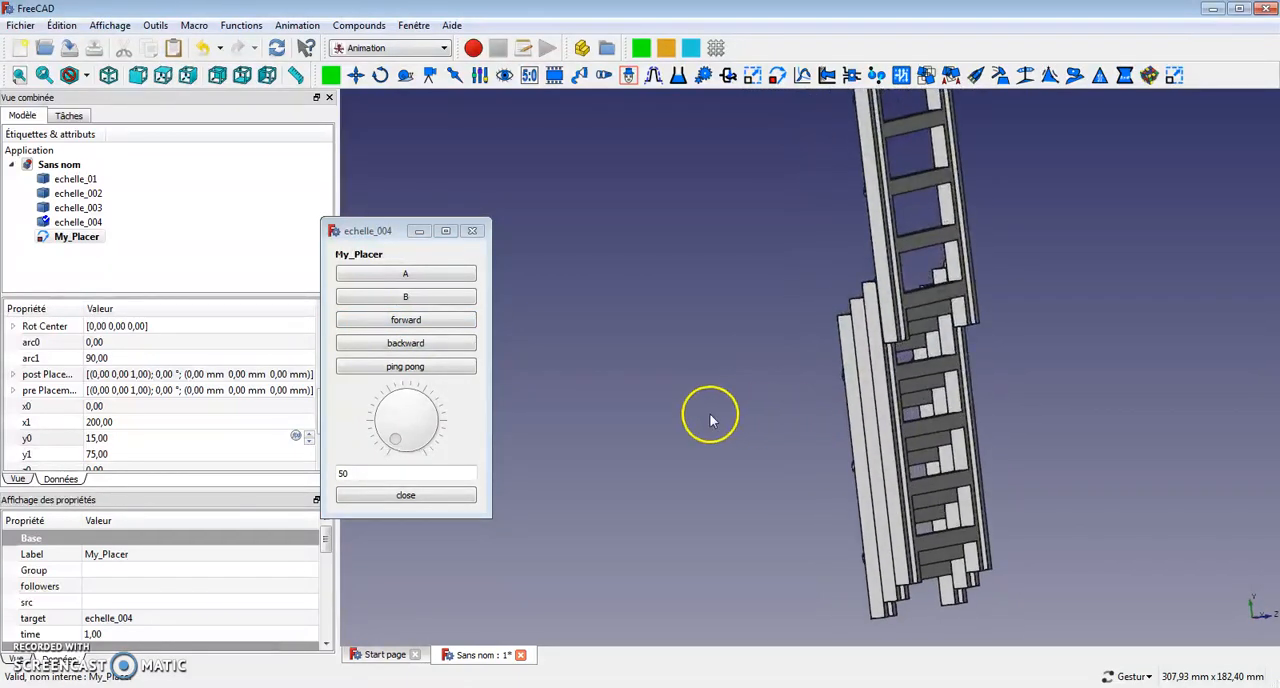
click(412, 346)
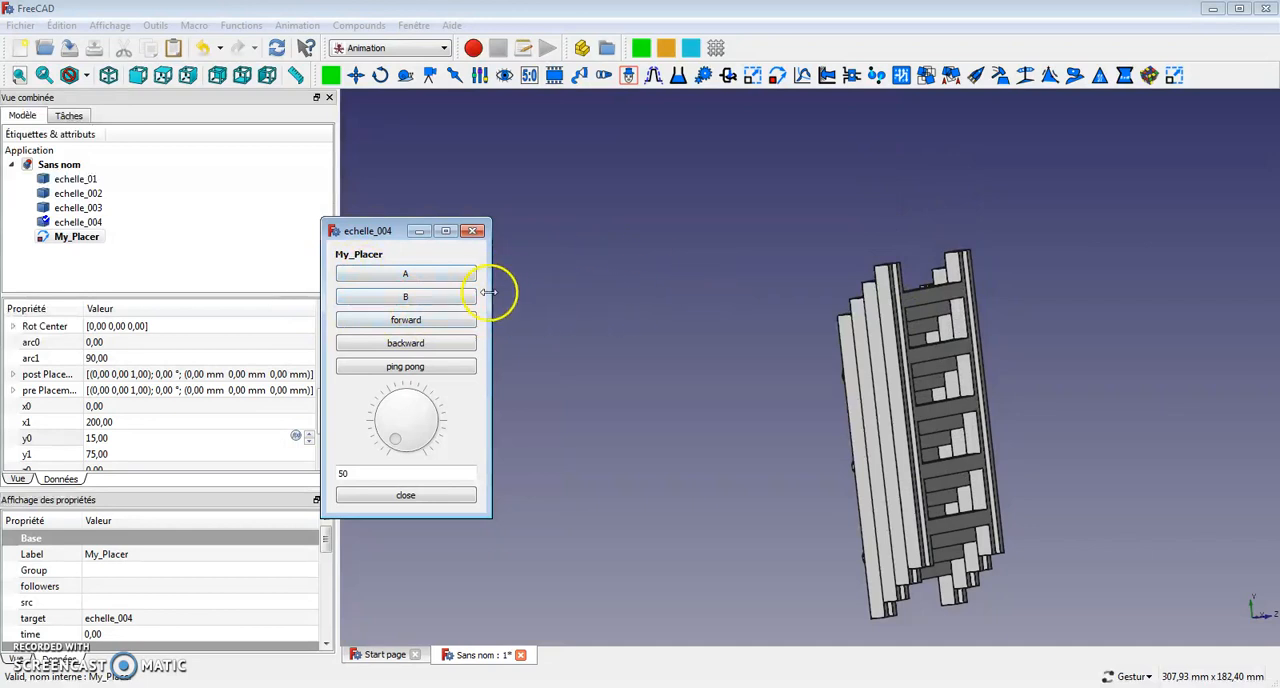
click(474, 232)
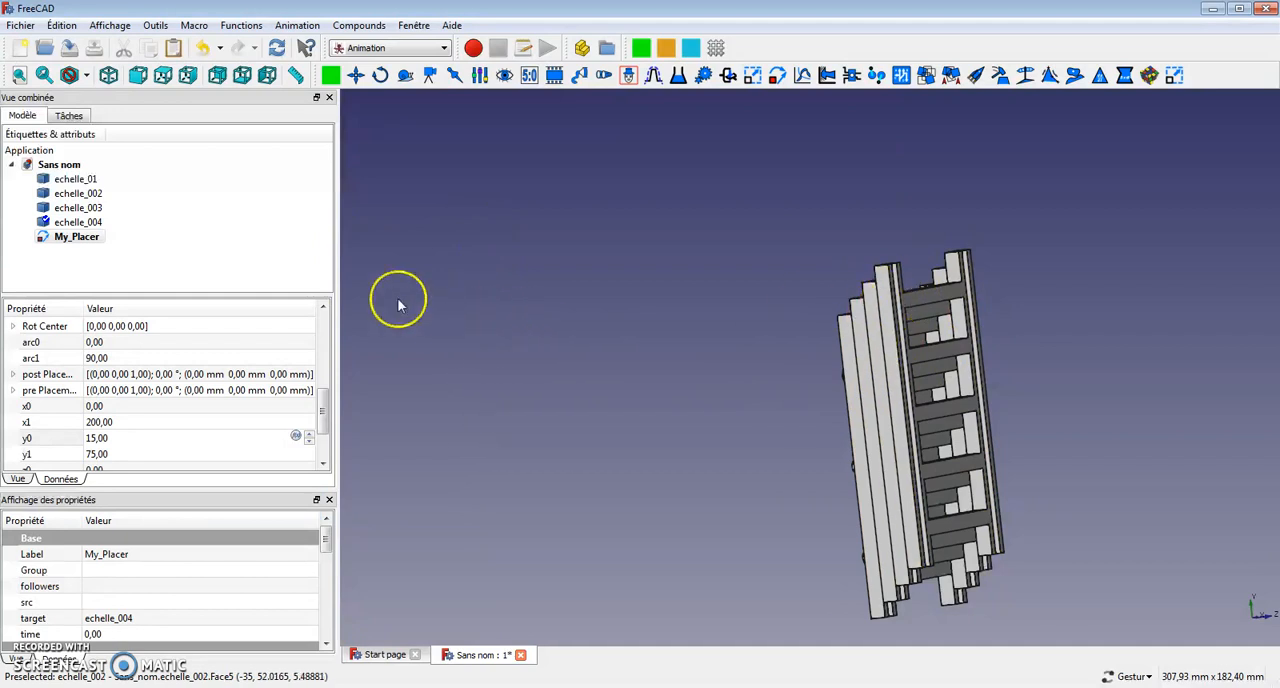
Create a compound from echelle_004 and echelle_003.
click(84, 224)
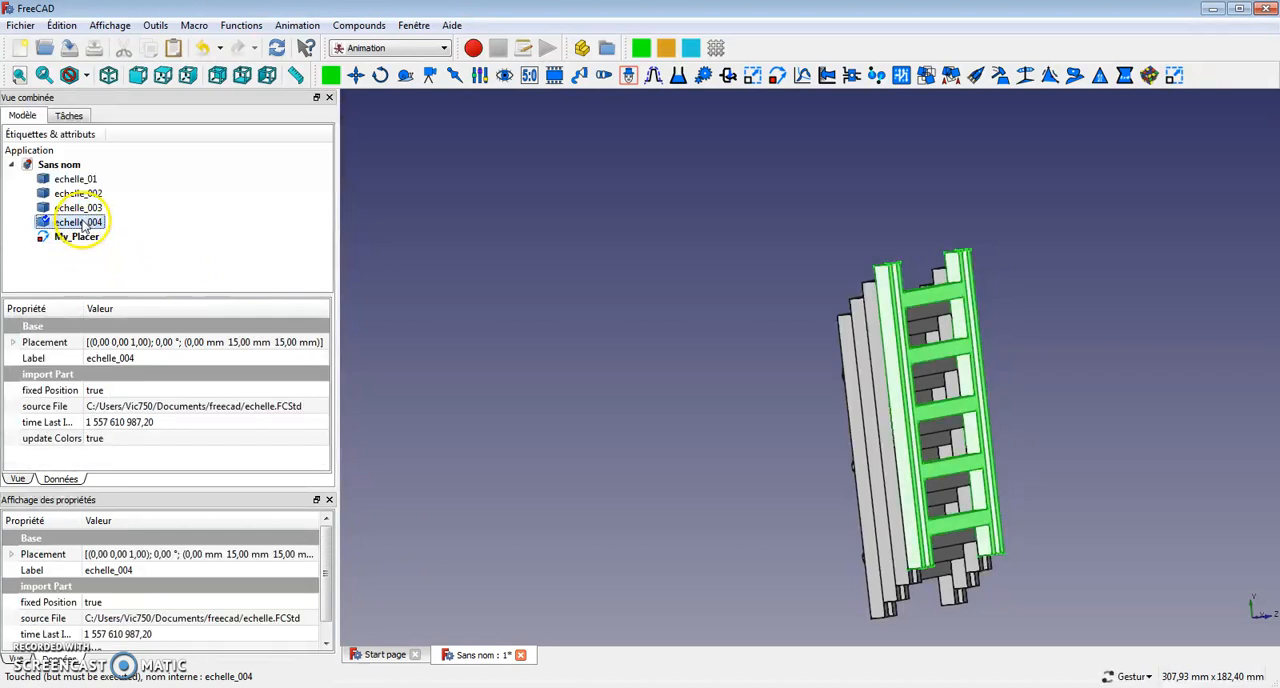
ctrl+click(88, 208)
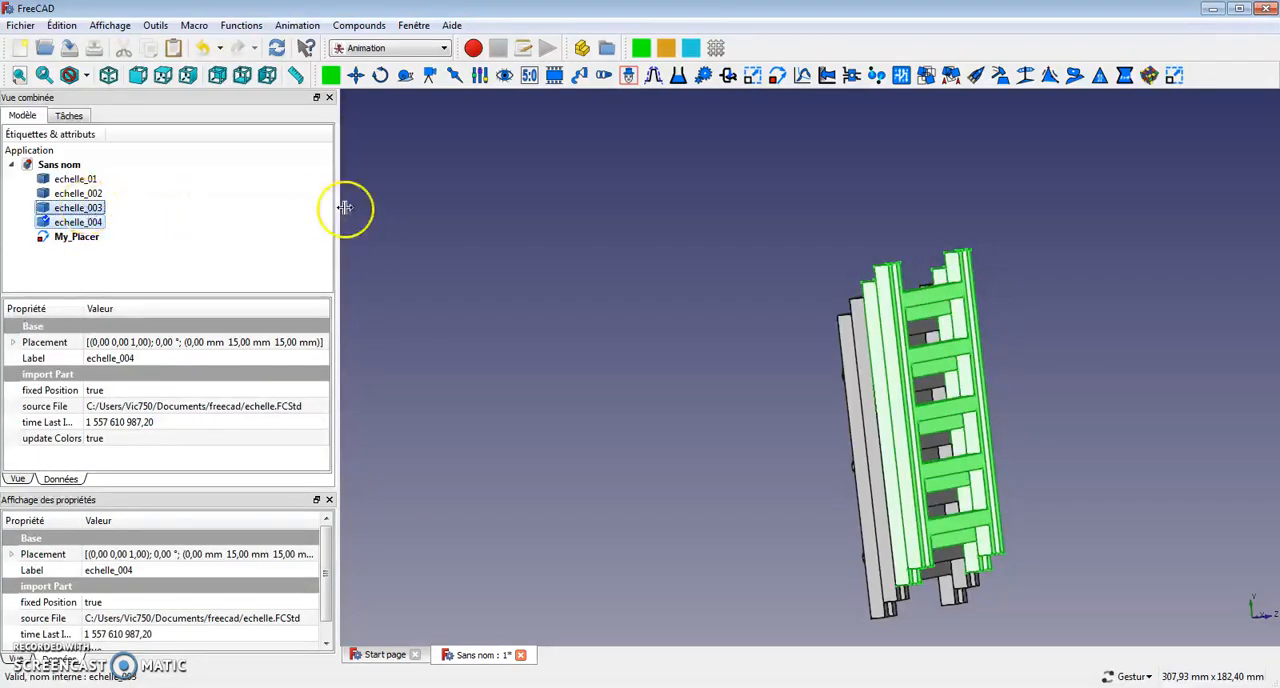
click(366, 27)
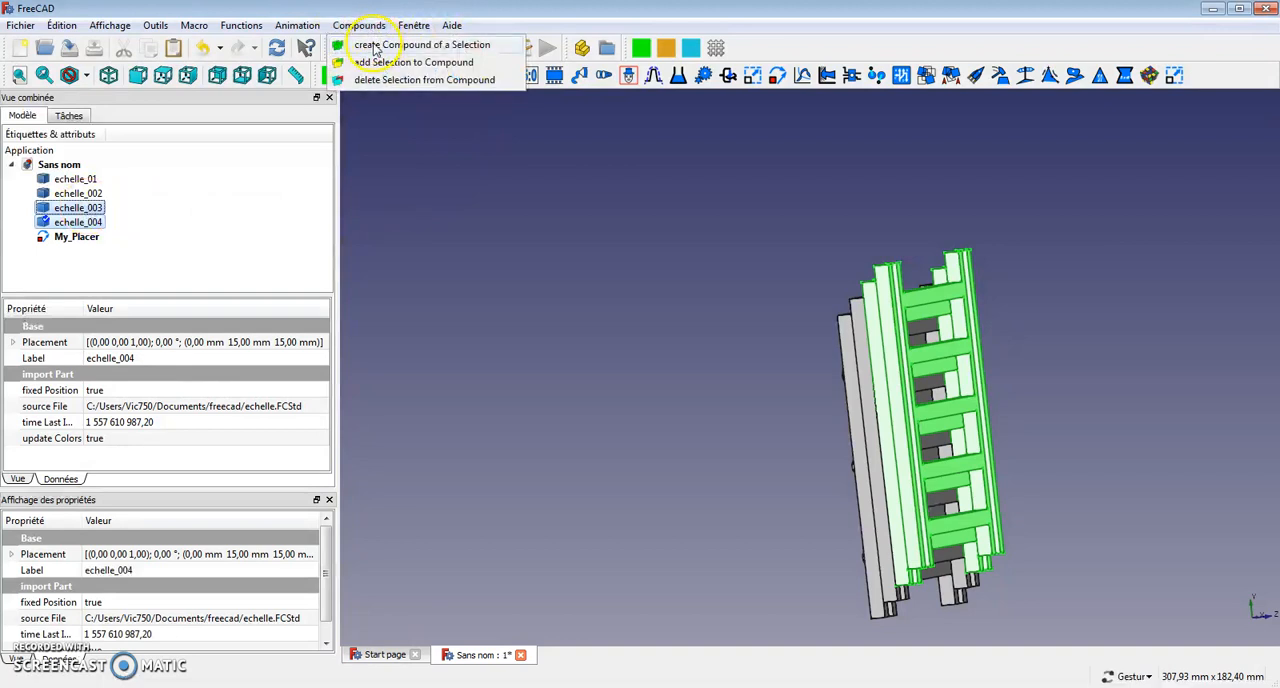
click(378, 46)
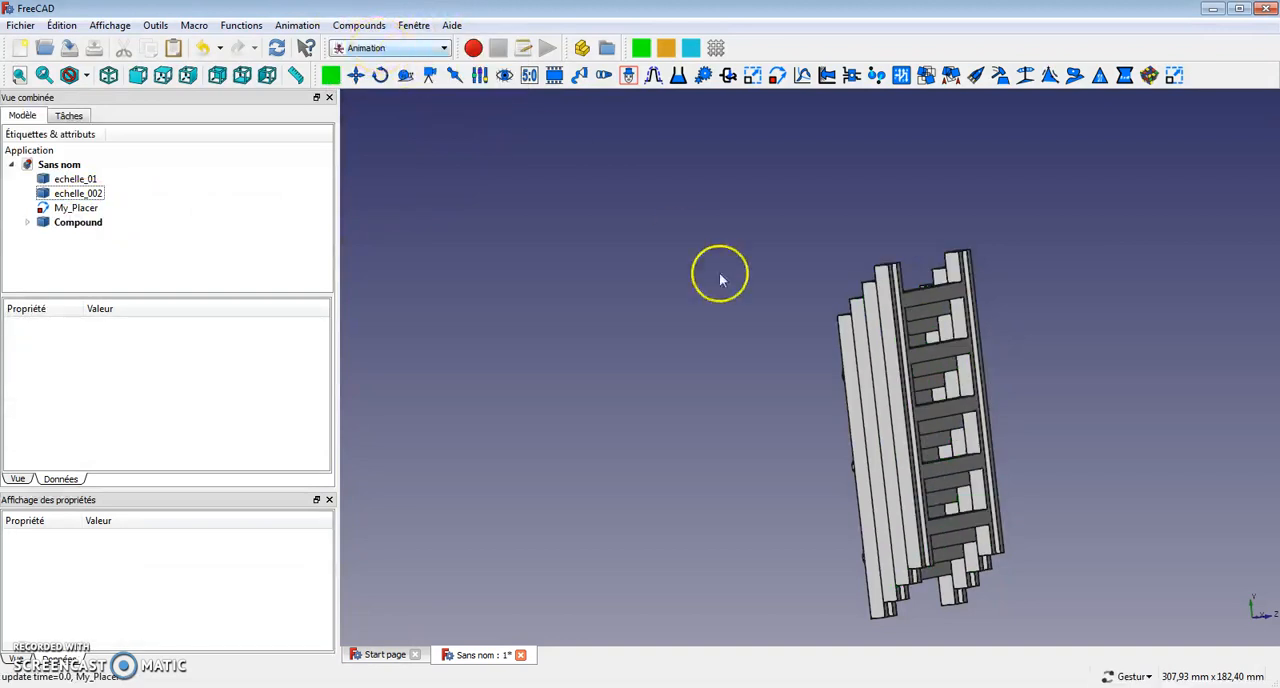
Rename the compound of echelle_004 and echelle_003 as echelle3.
click(70, 224)
right_click(66, 222)
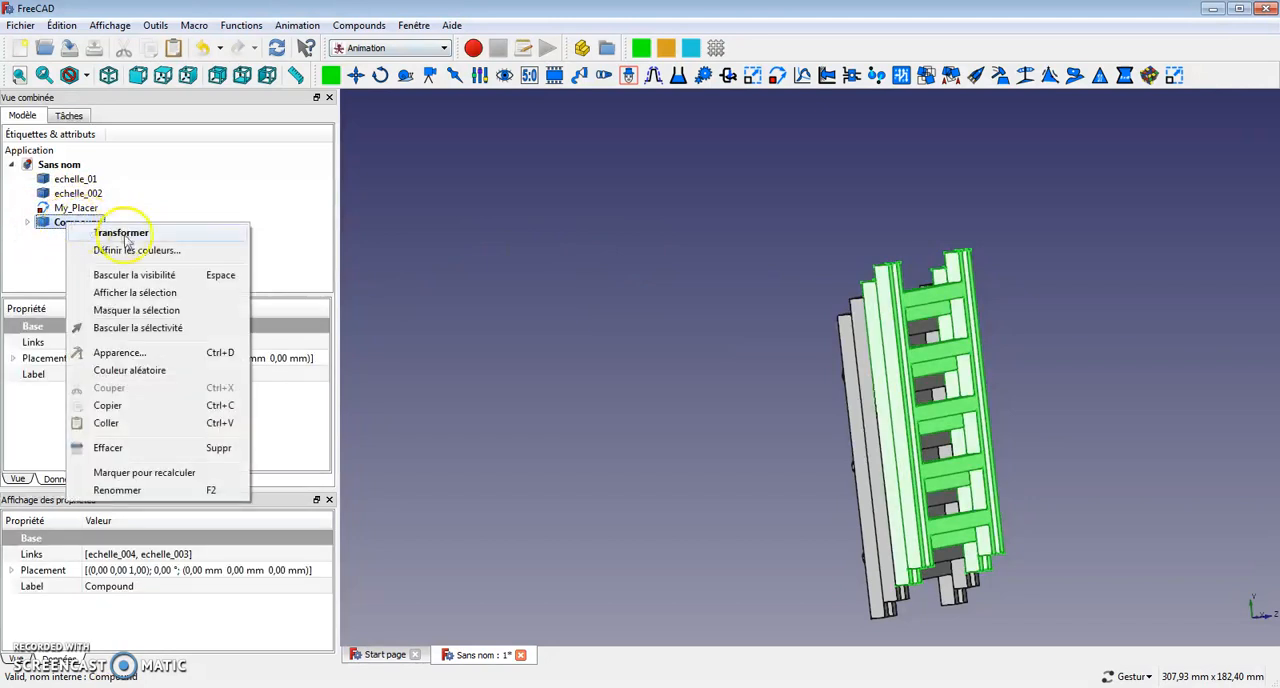
click(118, 491)
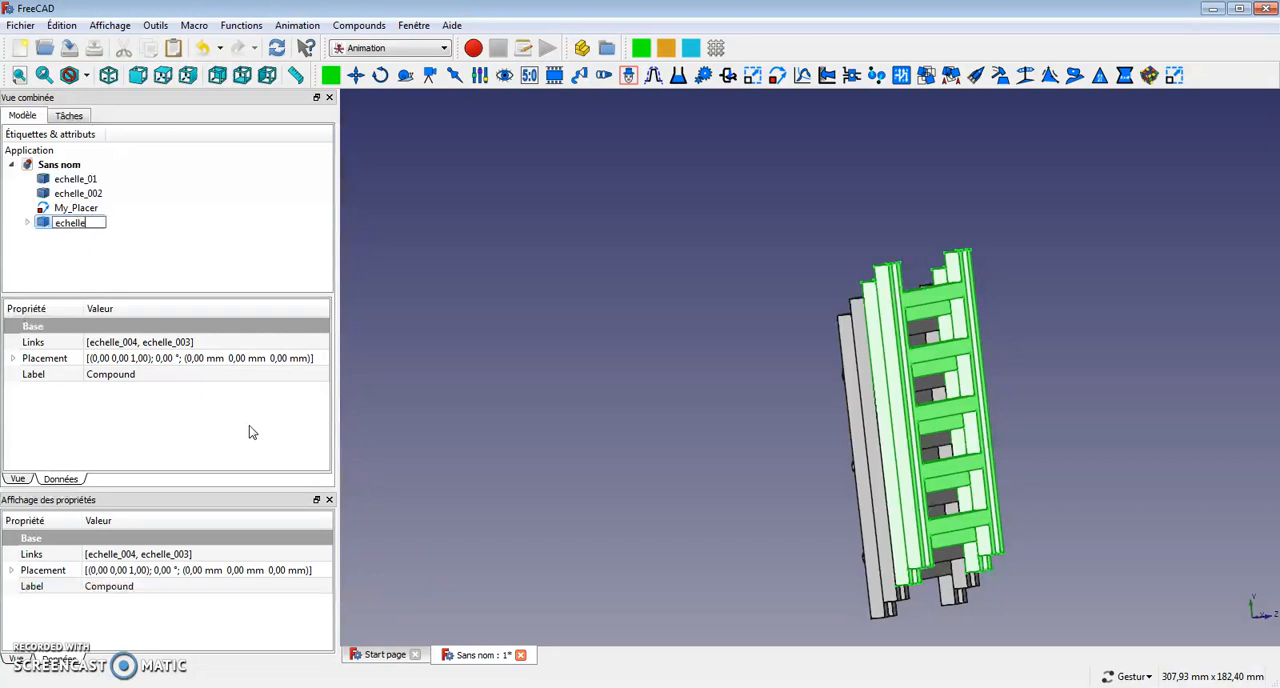
key(Return)
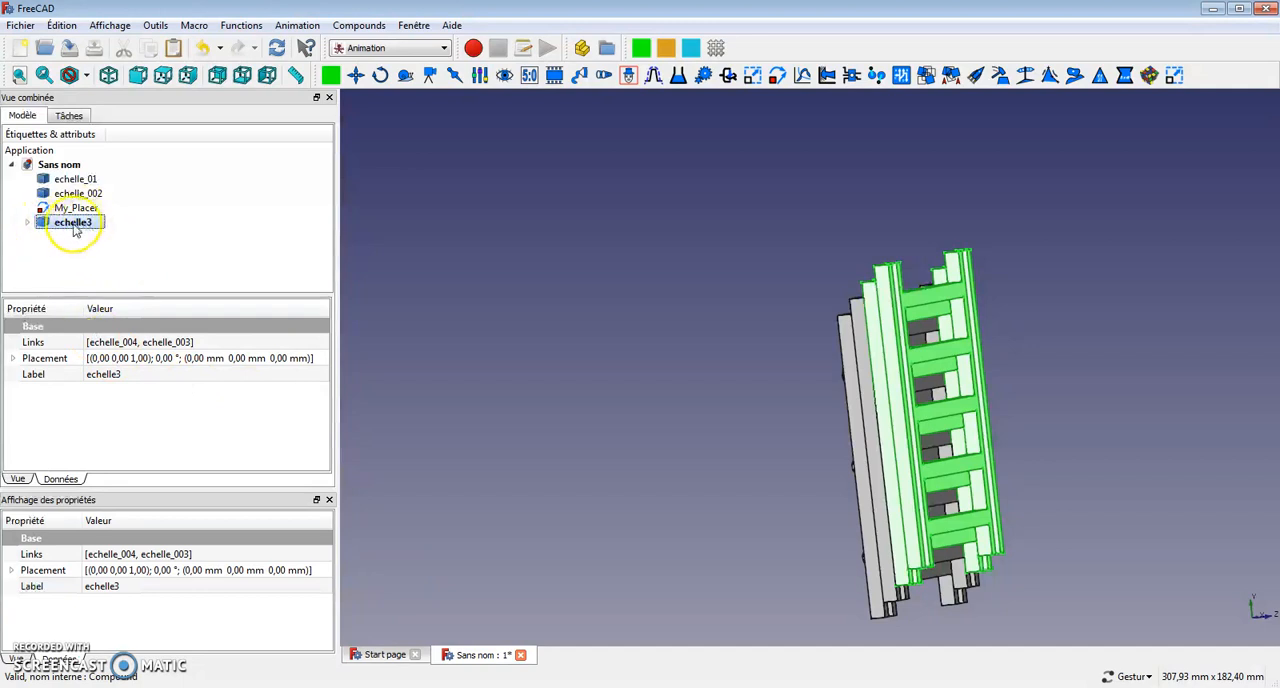
Add a new Placer object and set its target to echelle3.
click(777, 78)
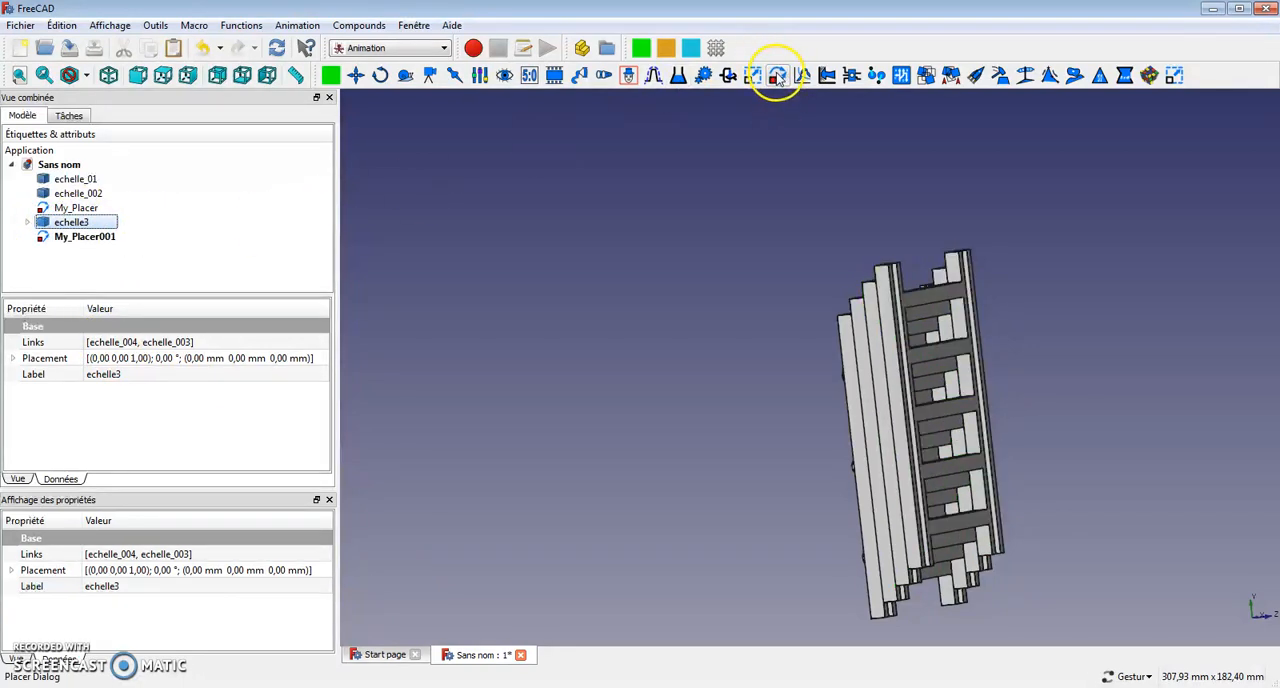
click(85, 240)
scroll(323, 390, down, 3)
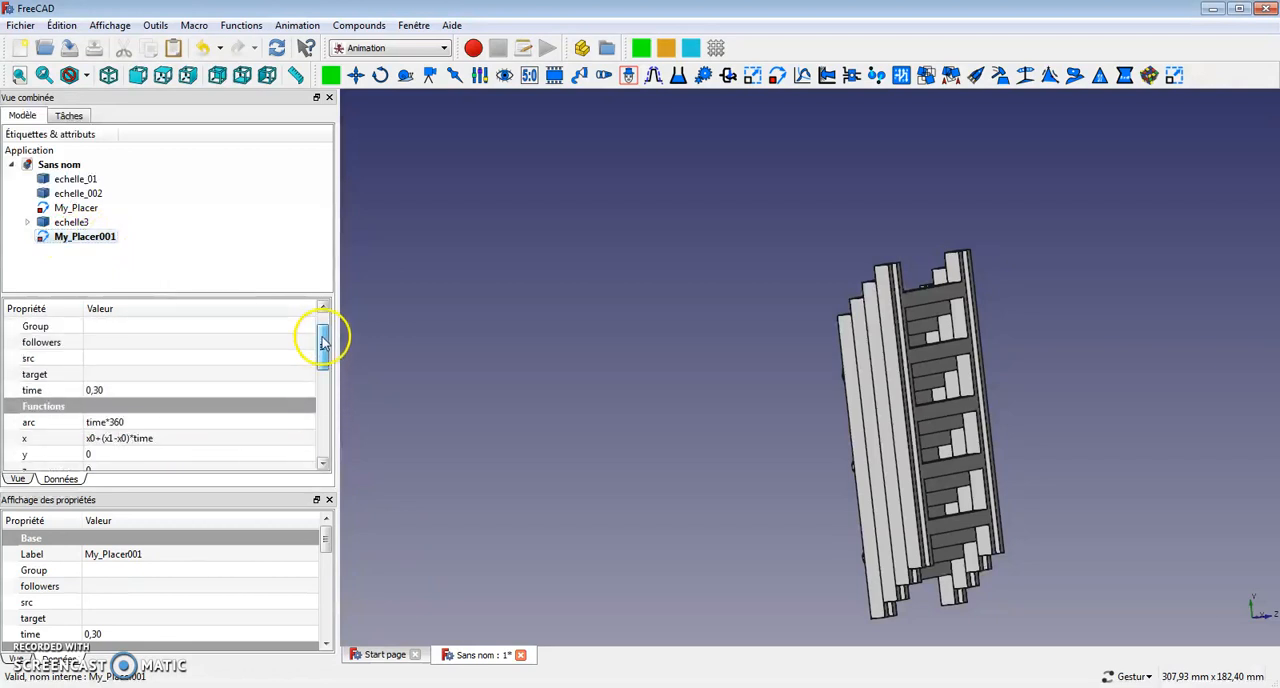
drag(323, 343, 323, 323)
click(260, 405)
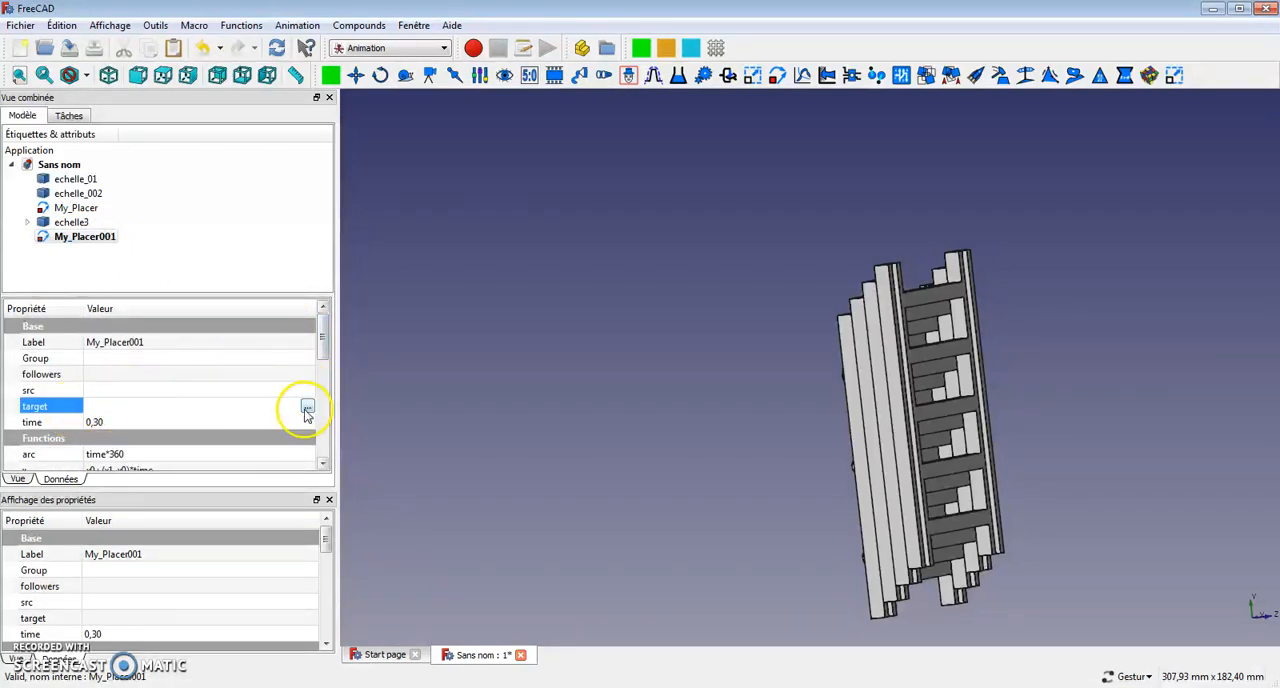
click(307, 407)
click(586, 287)
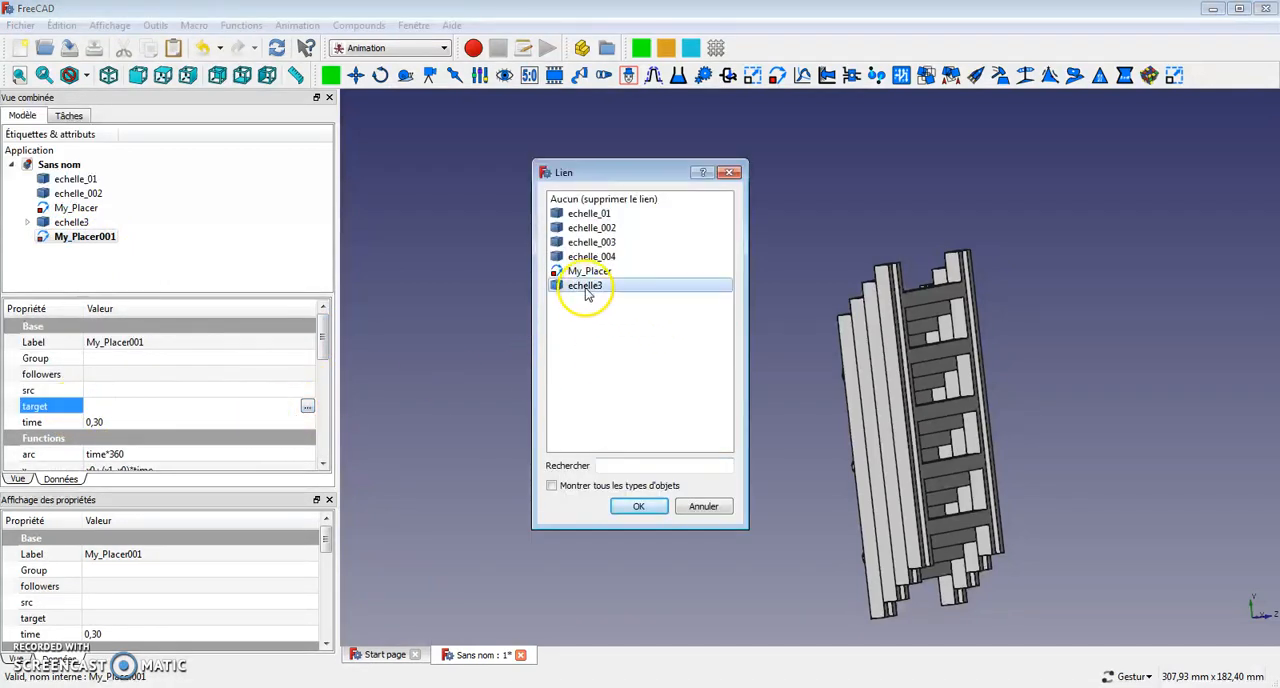
click(638, 507)
Set My_Placer001's functions to time for arc, 0 for x and y0+y1*time for y.
drag(323, 349, 323, 380)
click(149, 374)
drag(149, 374, 115, 375)
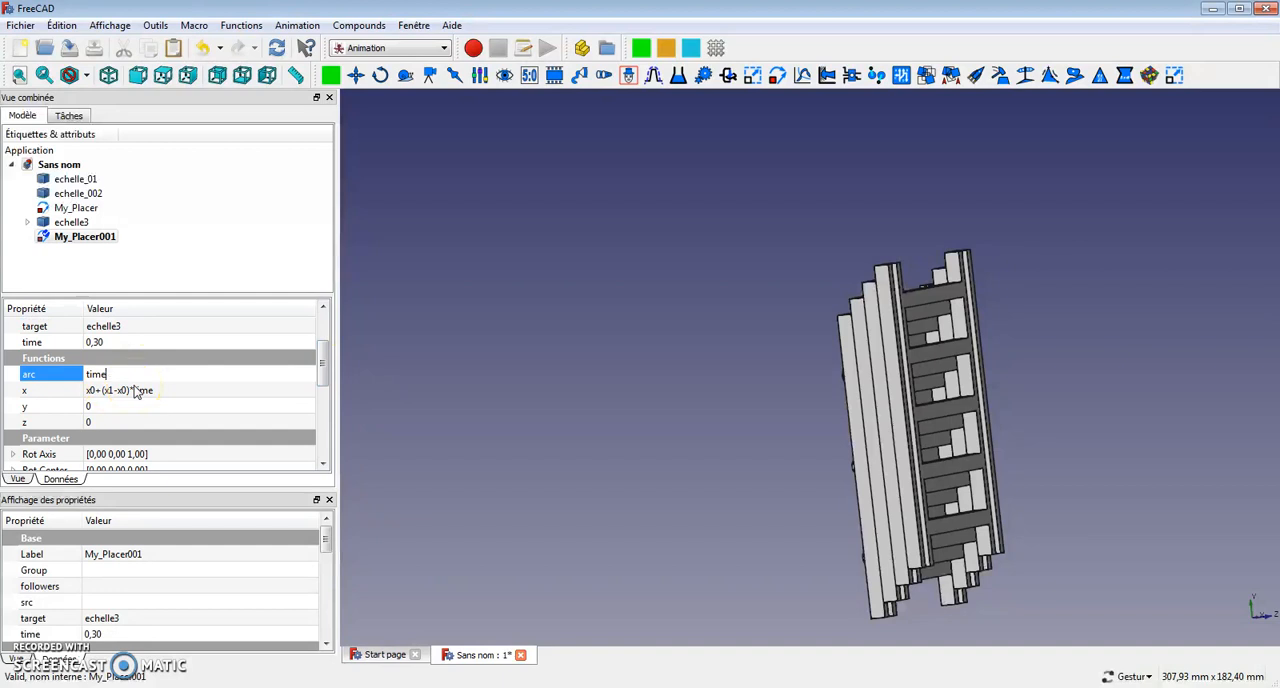
click(155, 389)
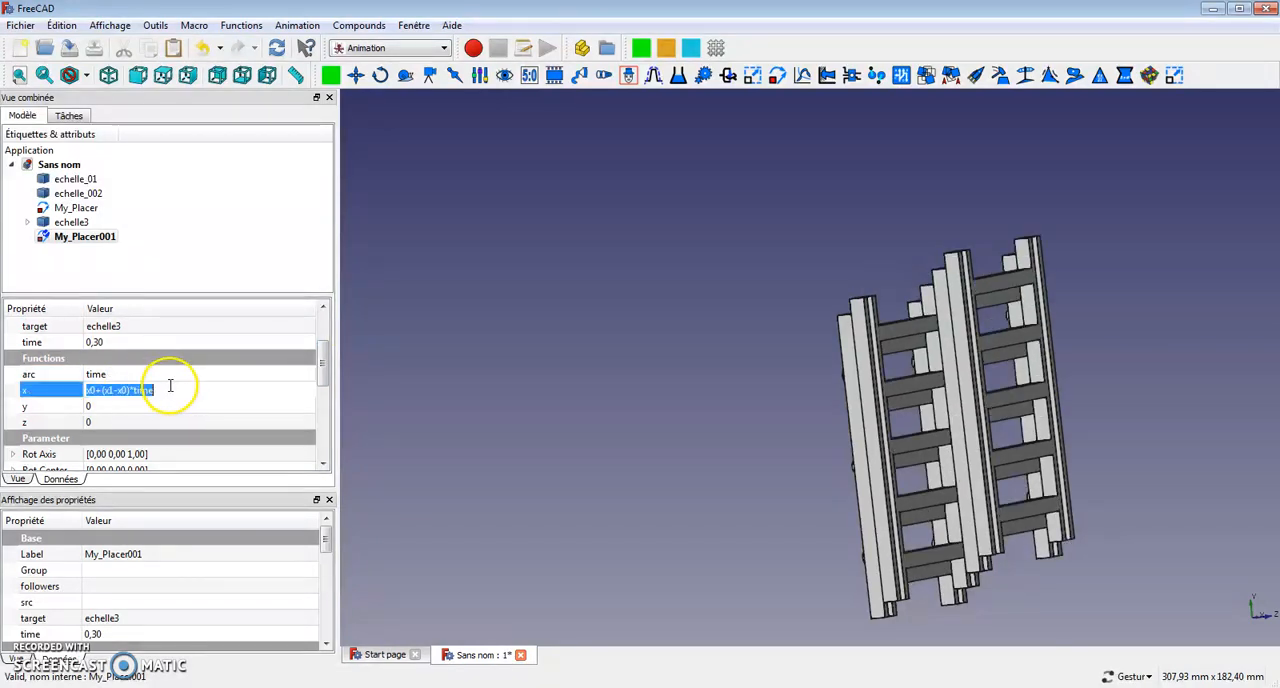
click(105, 403)
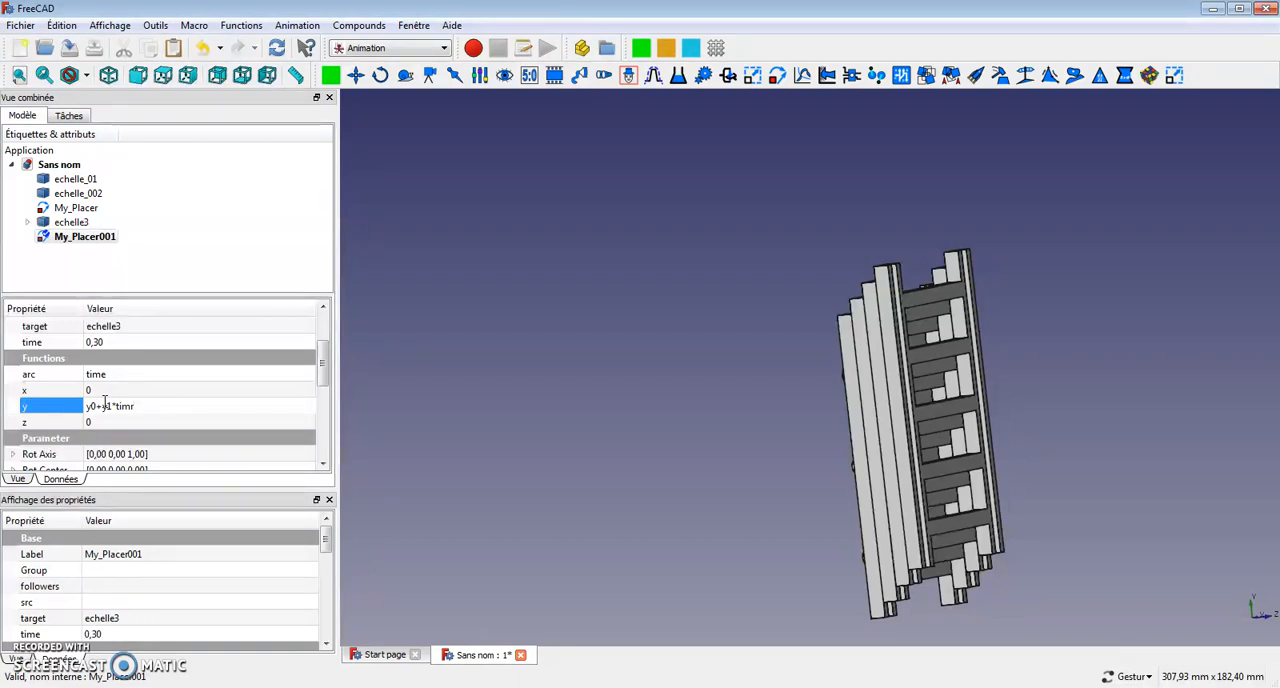
Set My_Placer001's y1 parameter to 75.
drag(323, 369, 323, 431)
click(120, 427)
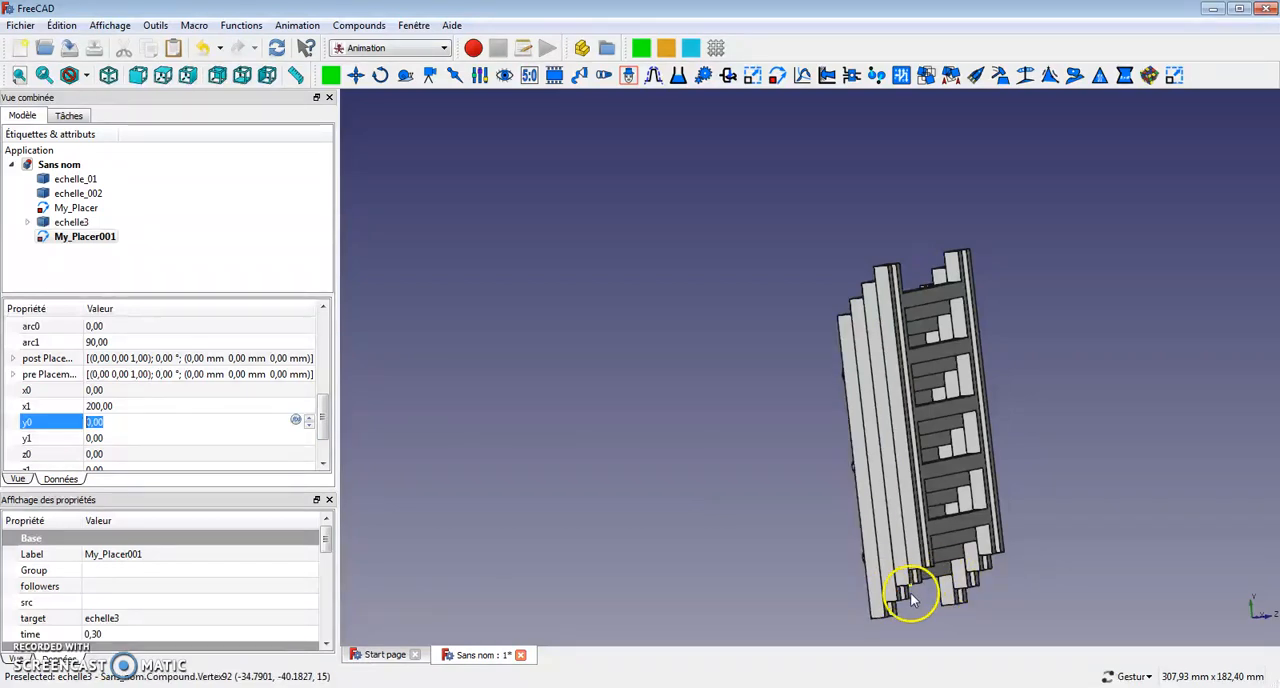
click(148, 437)
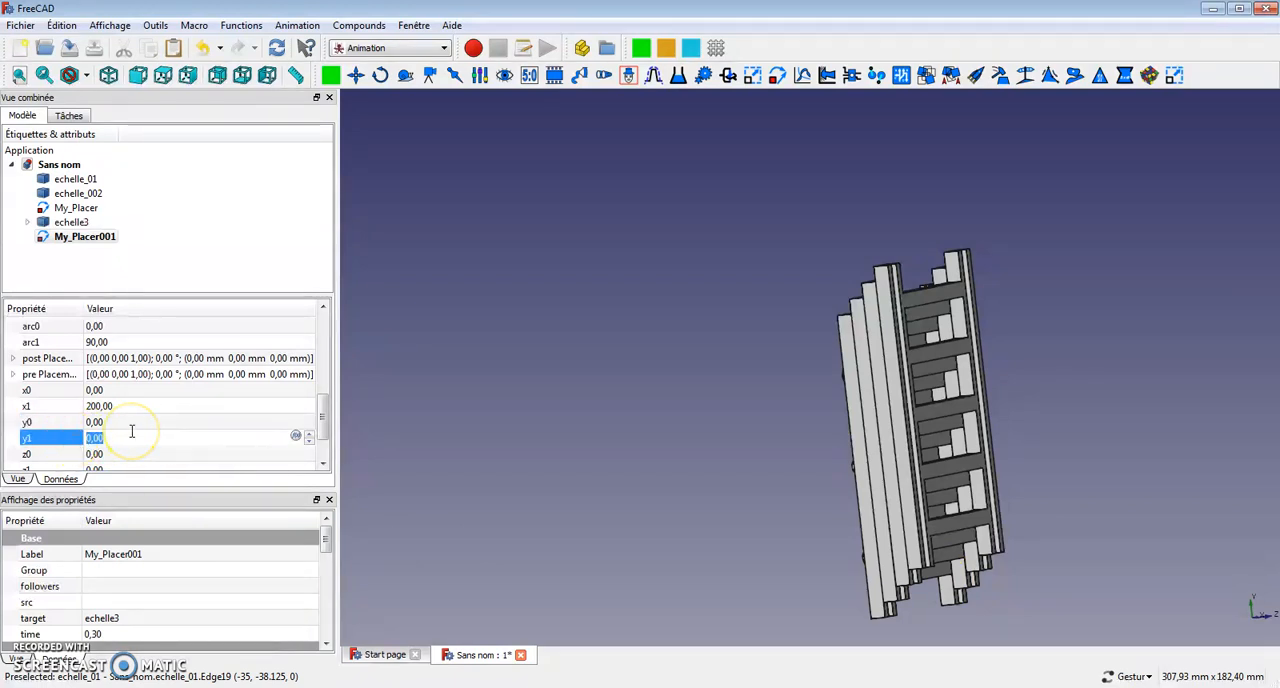
key(Return)
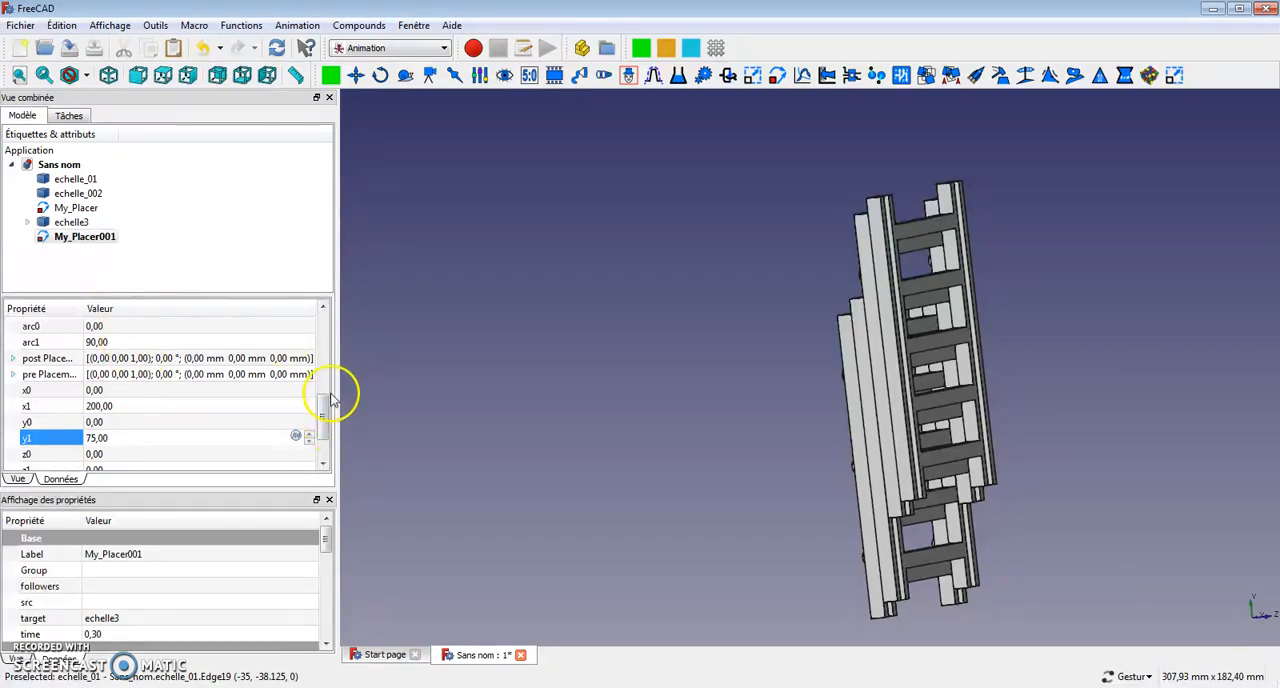
Play echelle3's extension forward and backward twice from the My_Placer001 control dialog, and close the dialog.
drag(323, 427, 324, 327)
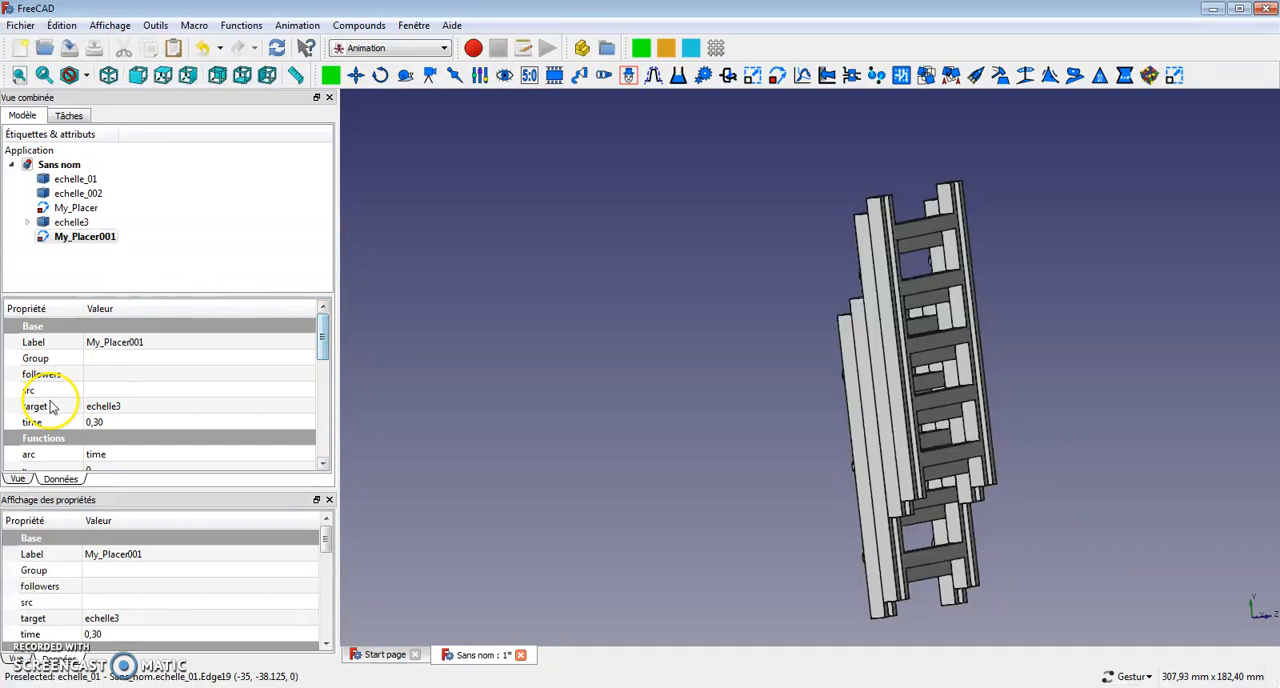
click(68, 238)
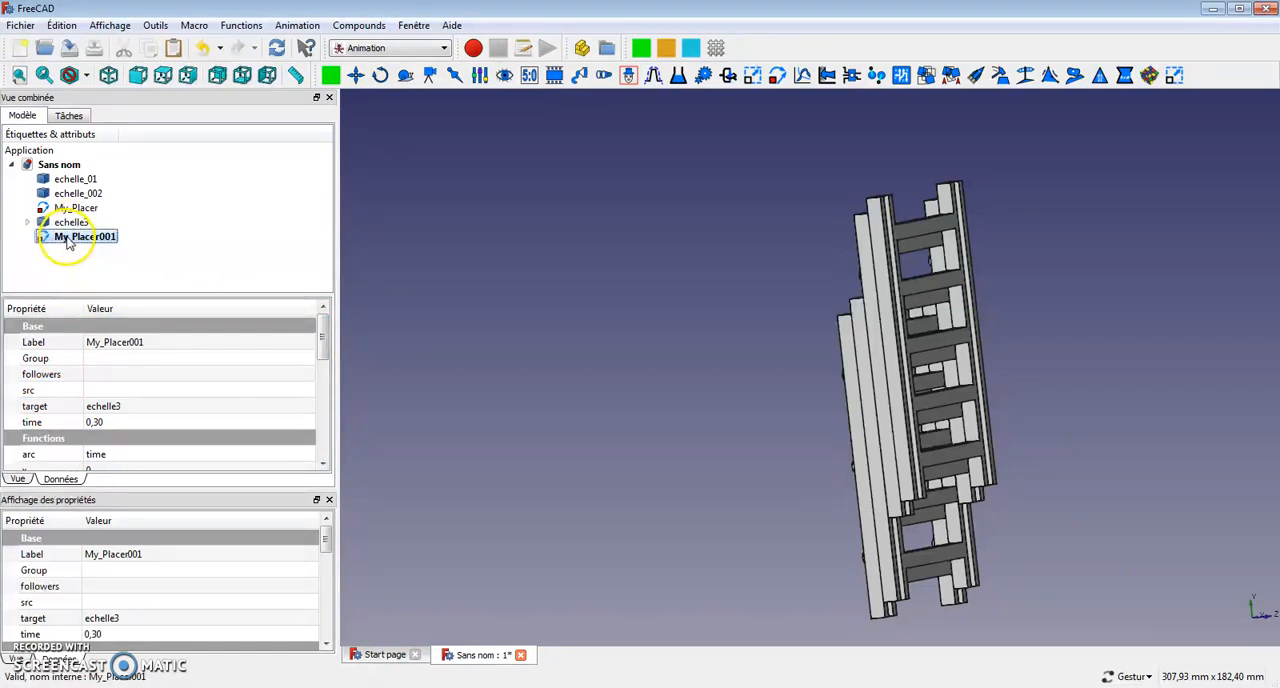
double_click(68, 238)
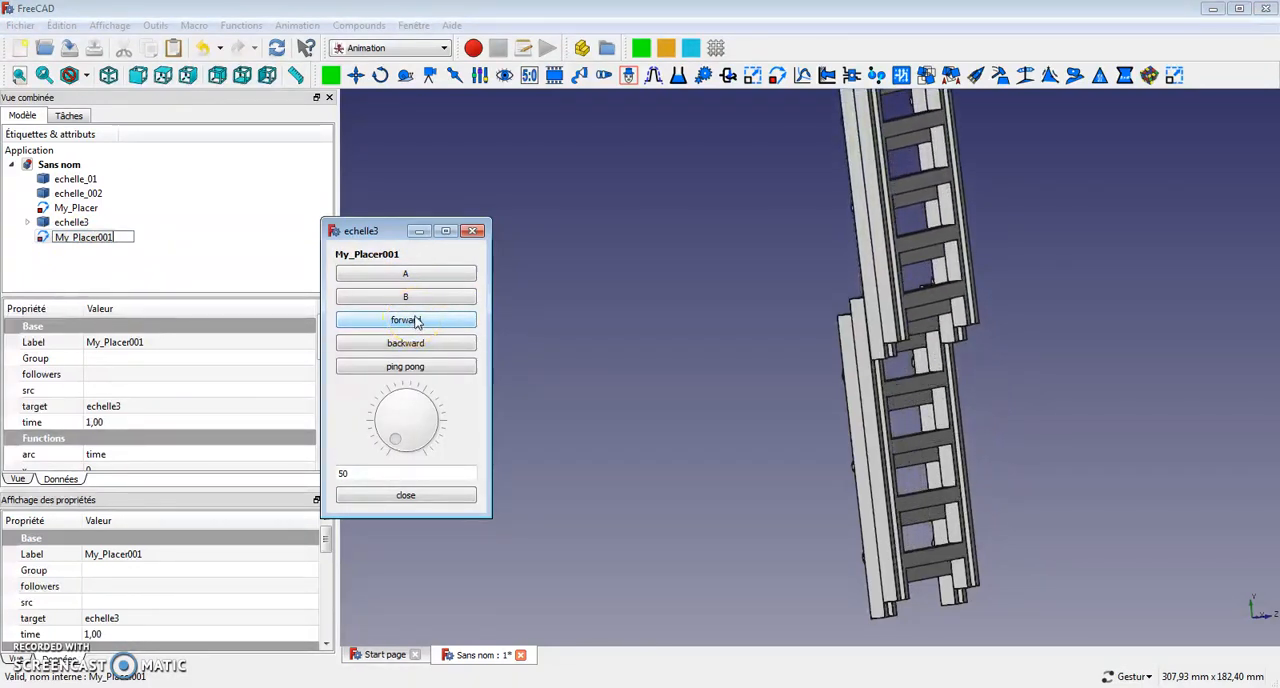
click(420, 345)
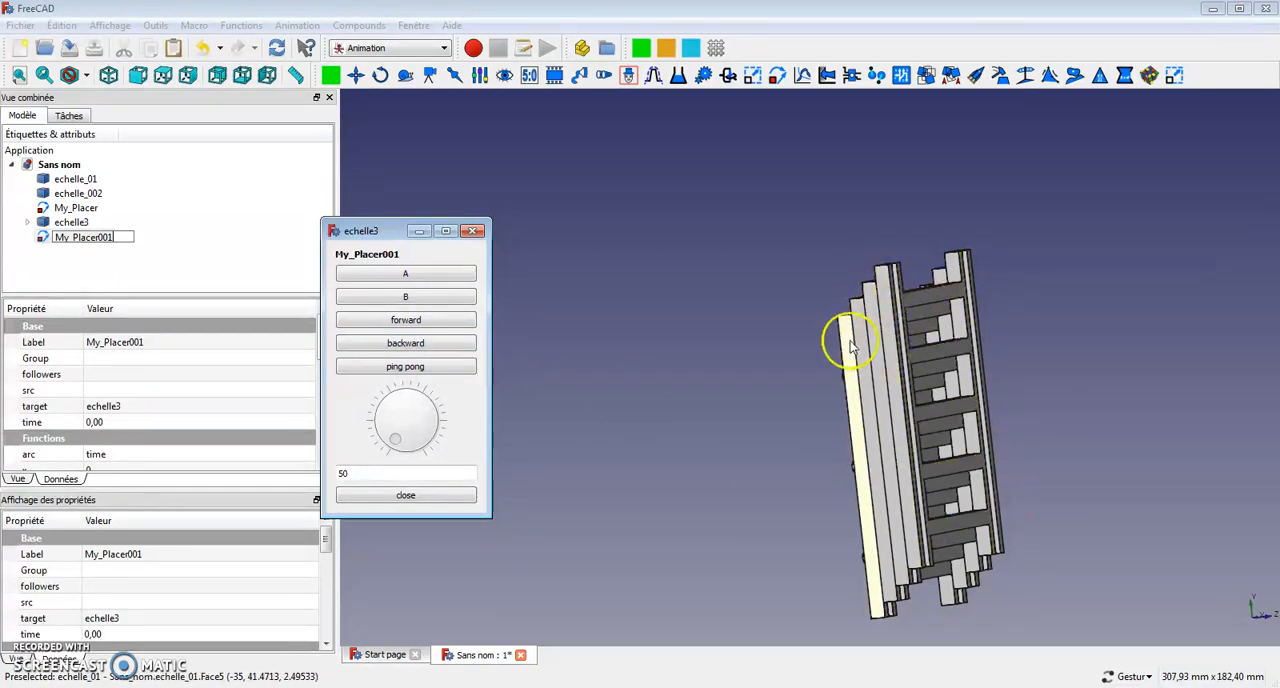
drag(774, 363, 878, 368)
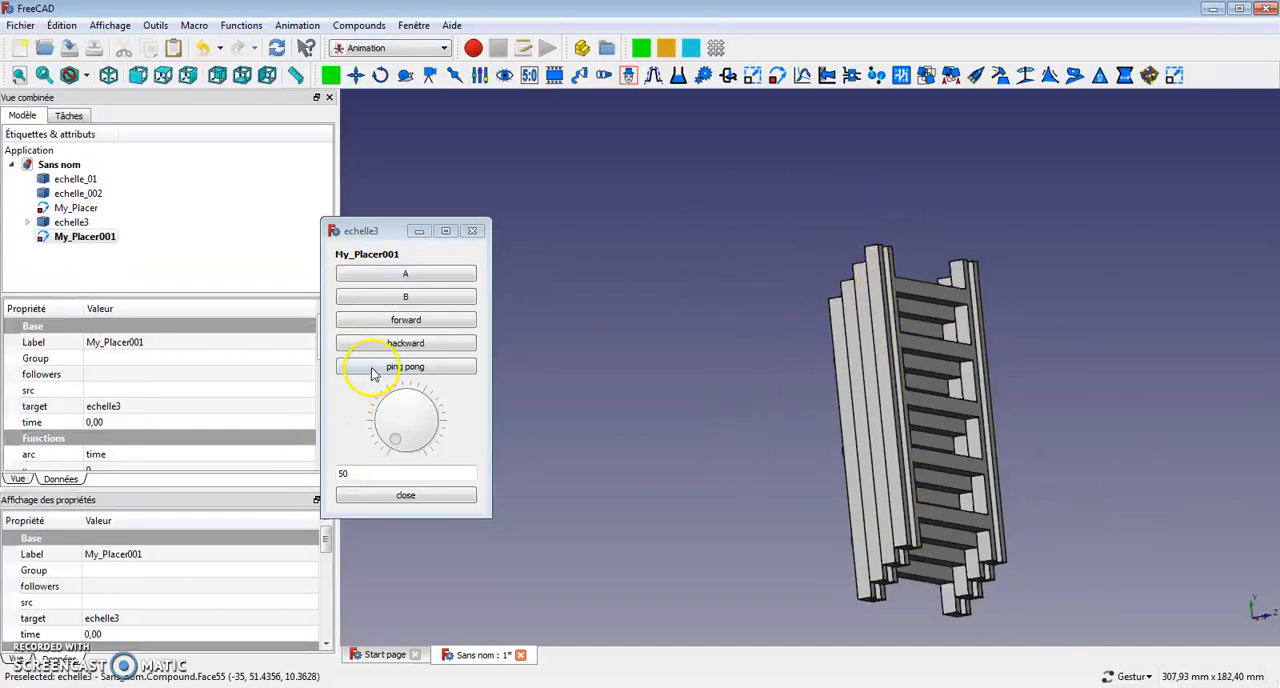
click(415, 318)
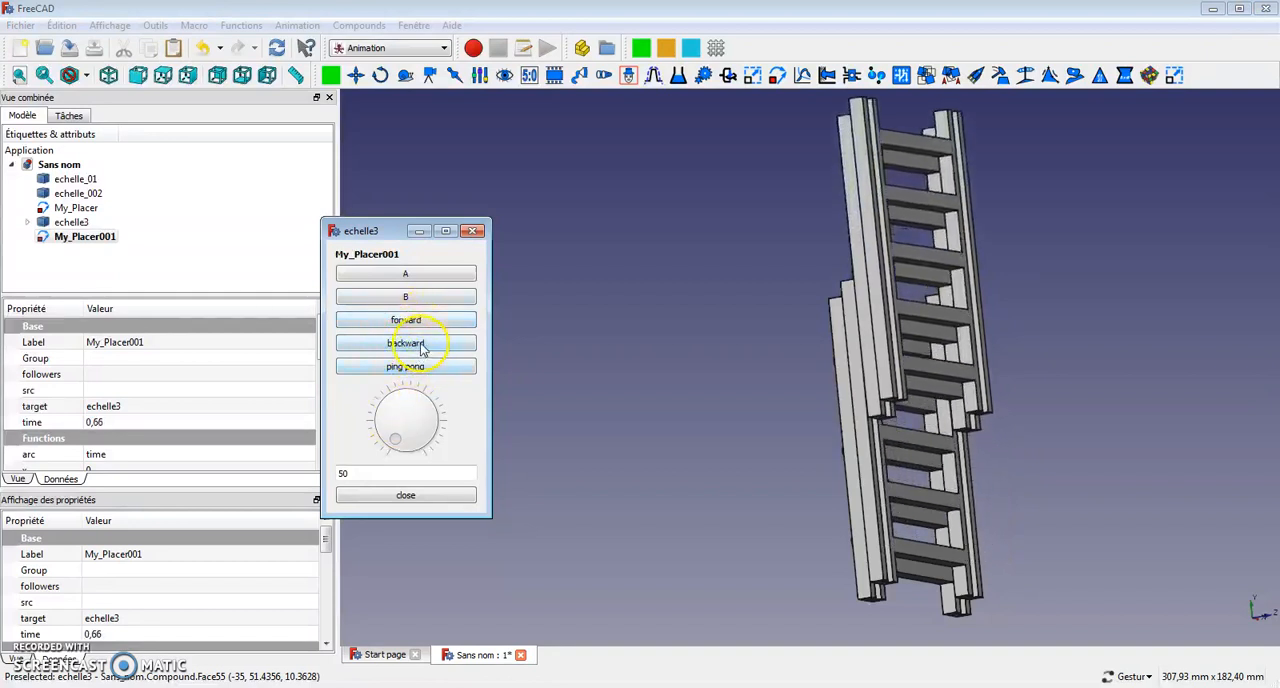
click(420, 345)
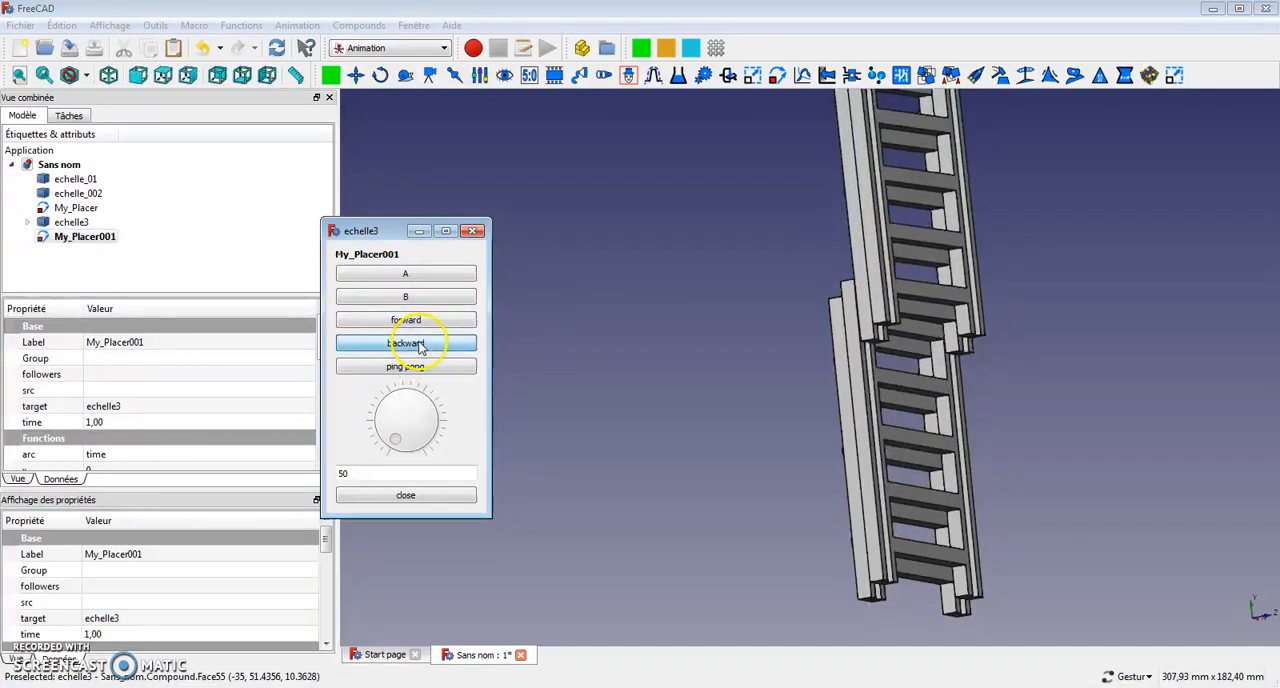
click(400, 496)
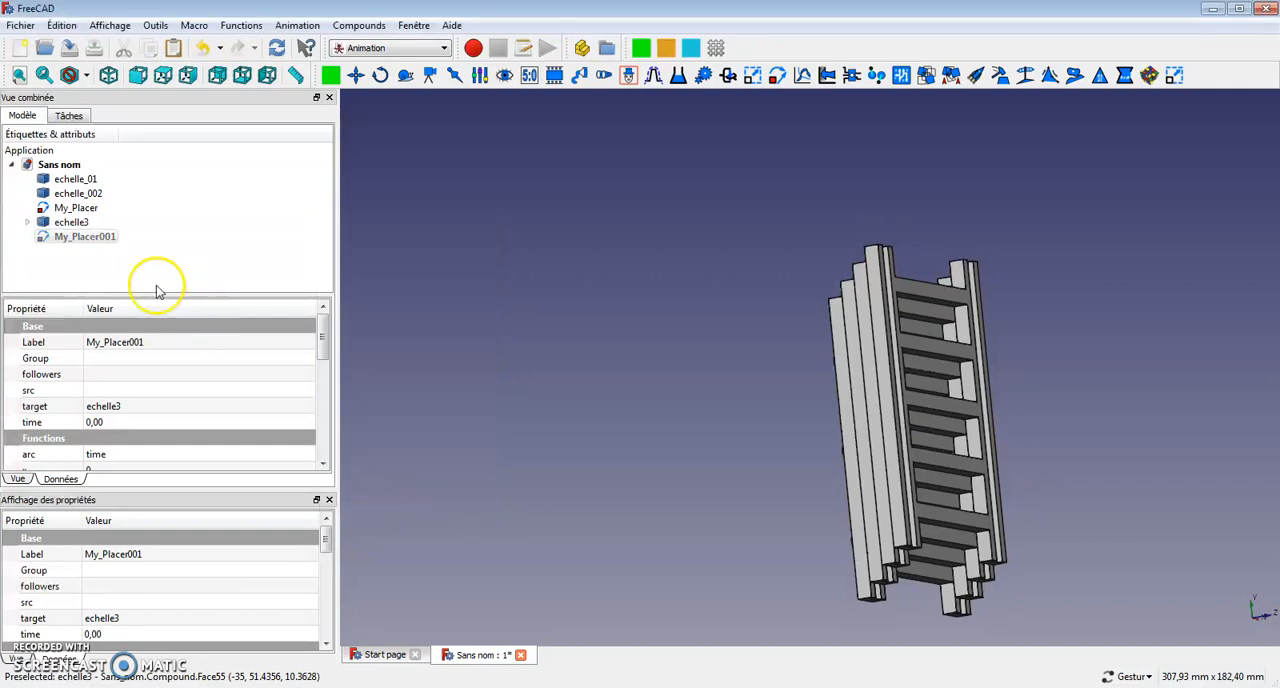
Create a compound from echelle3 and echelle_002.
click(74, 225)
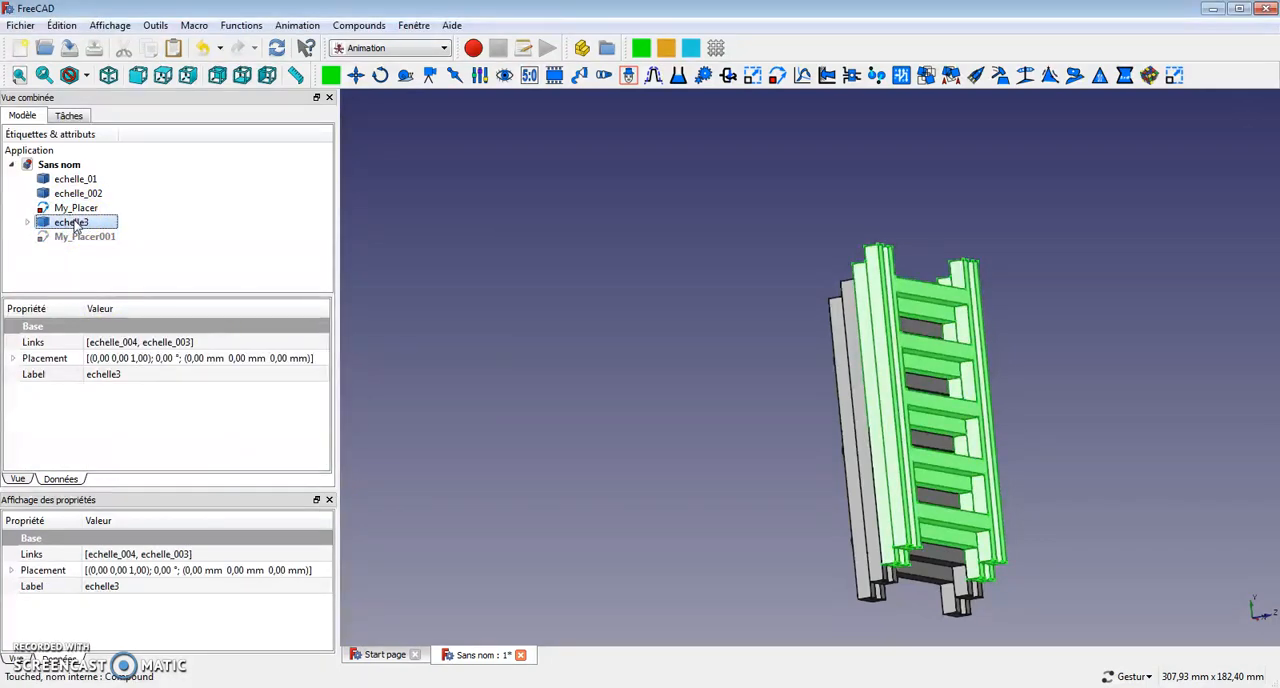
click(78, 228)
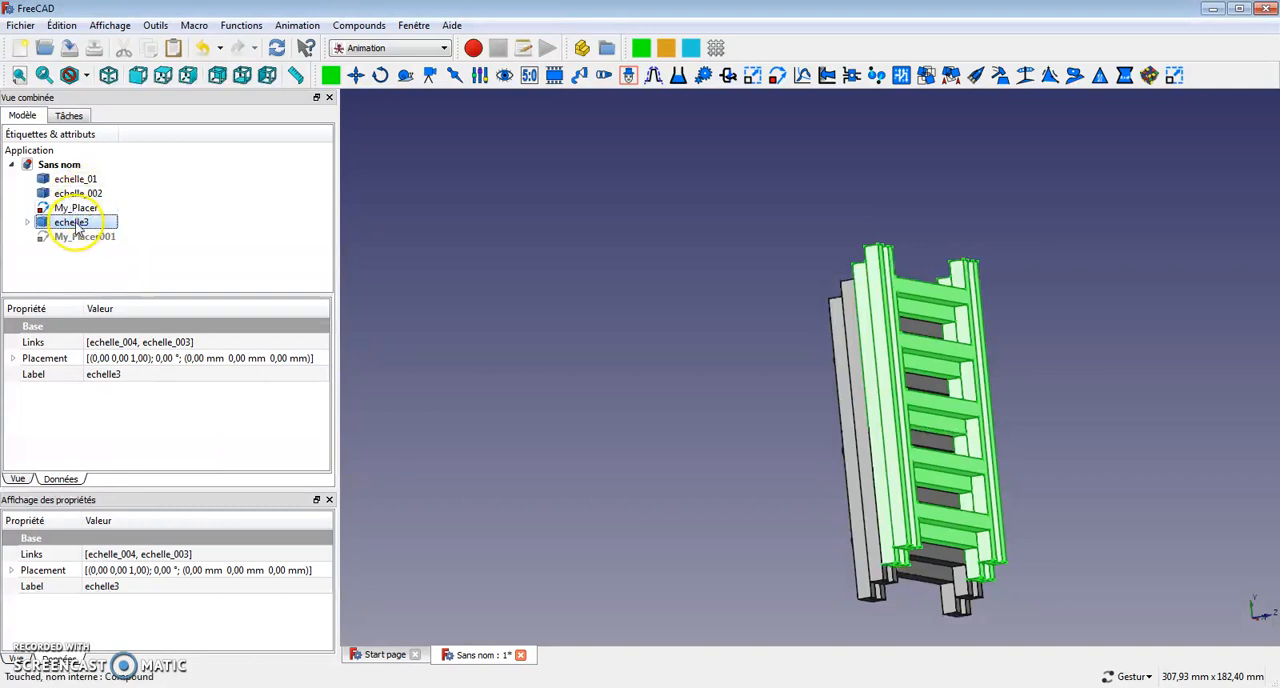
ctrl+click(78, 193)
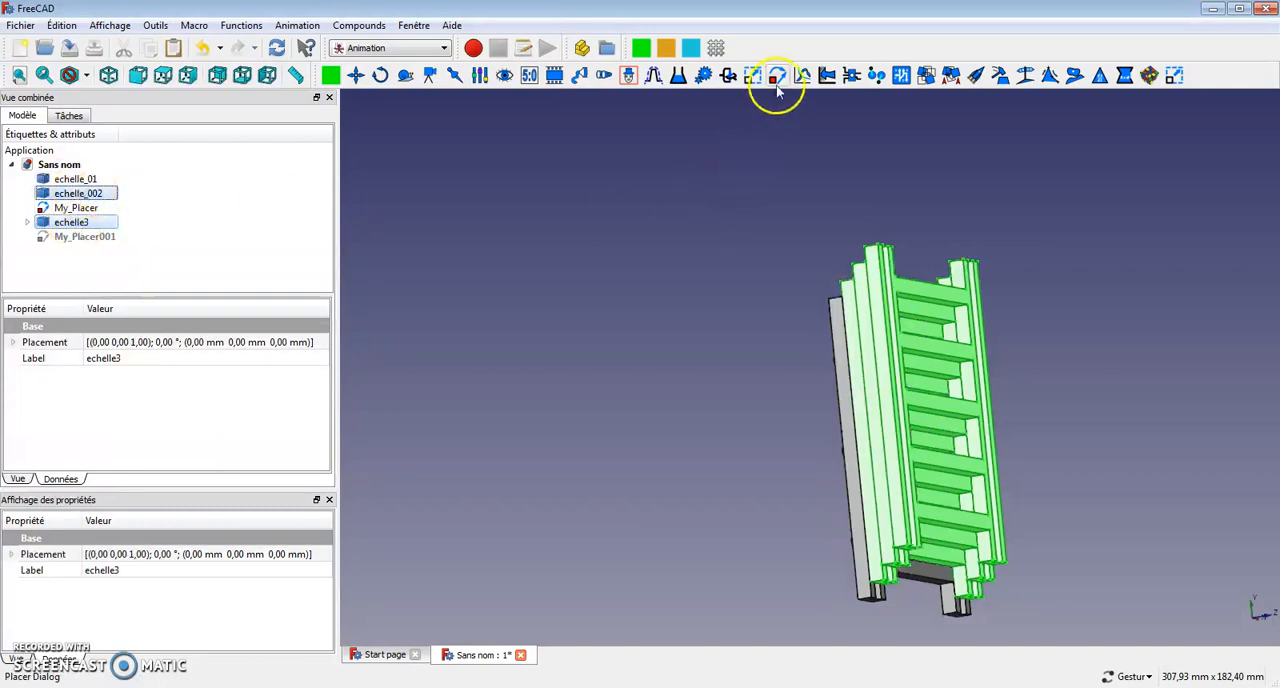
click(380, 27)
click(400, 43)
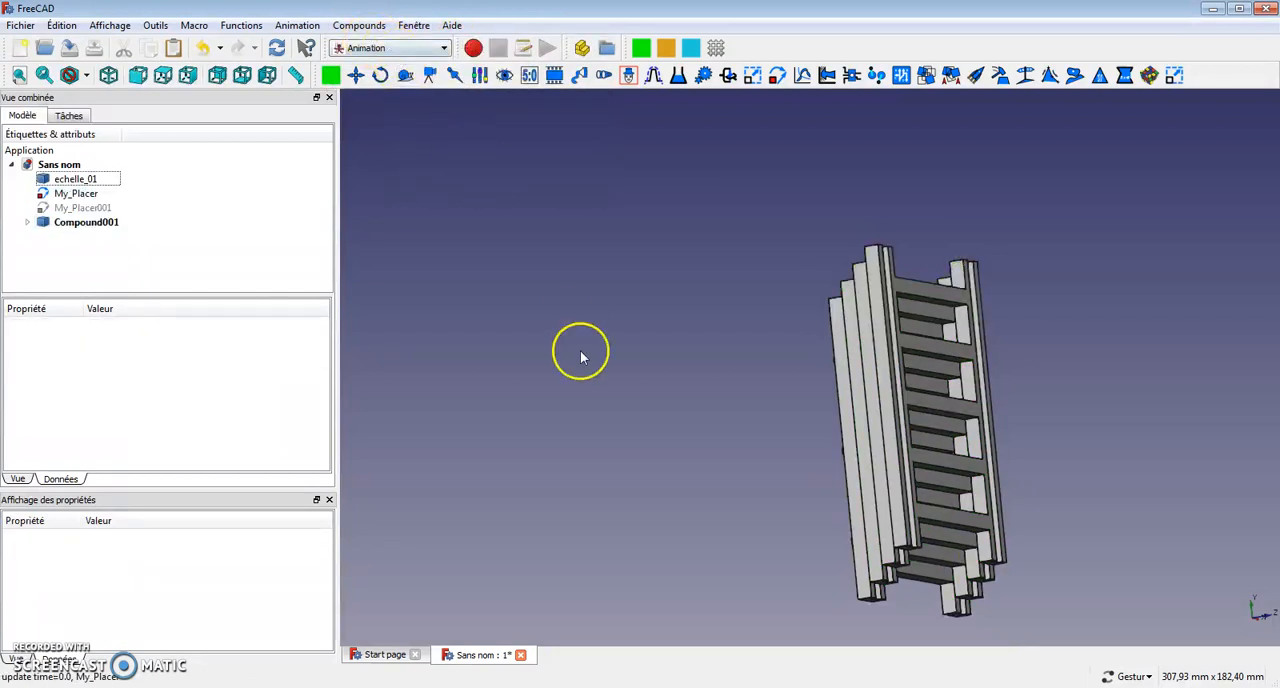
Rename the compound of echelle3 and echelle_002 as echelle2.
click(86, 222)
right_click(92, 220)
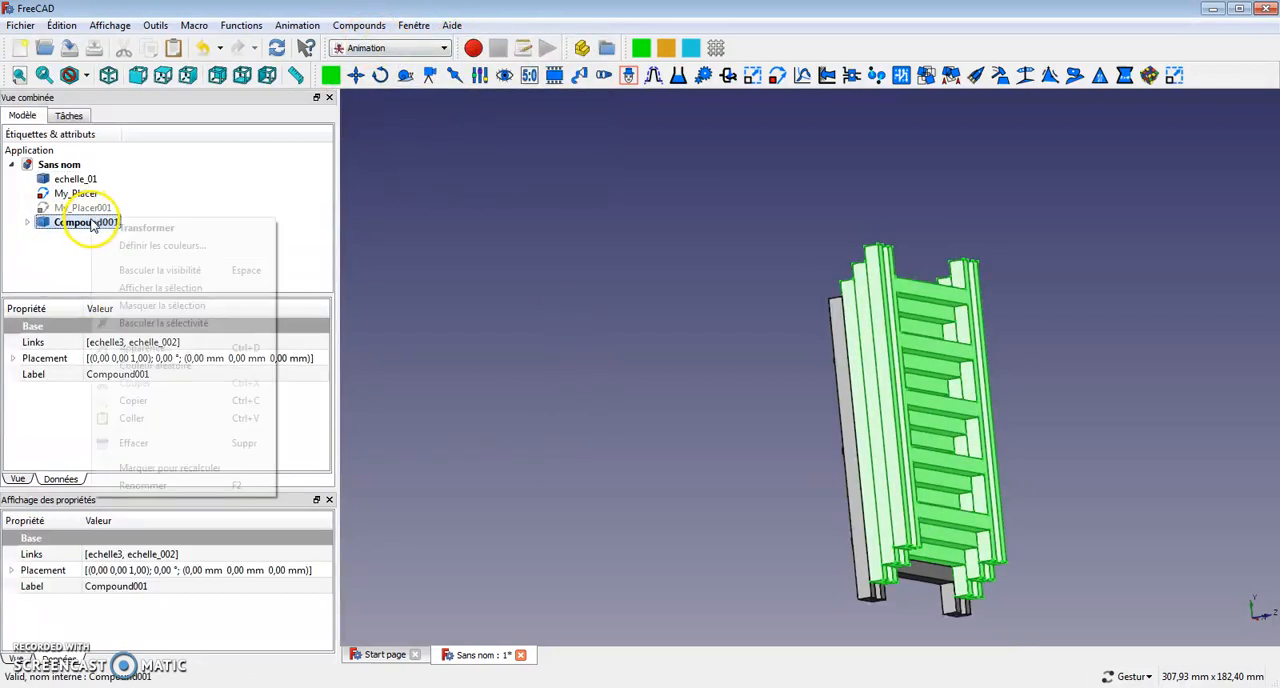
click(143, 485)
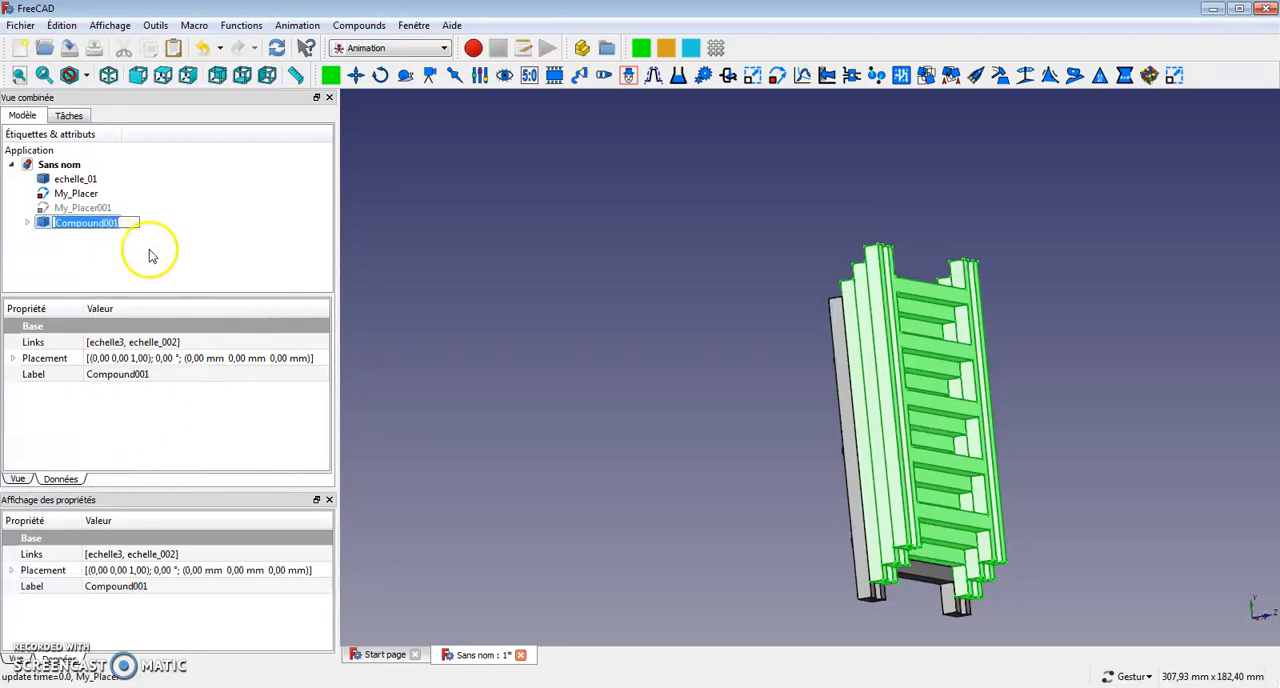
text(echelle2)
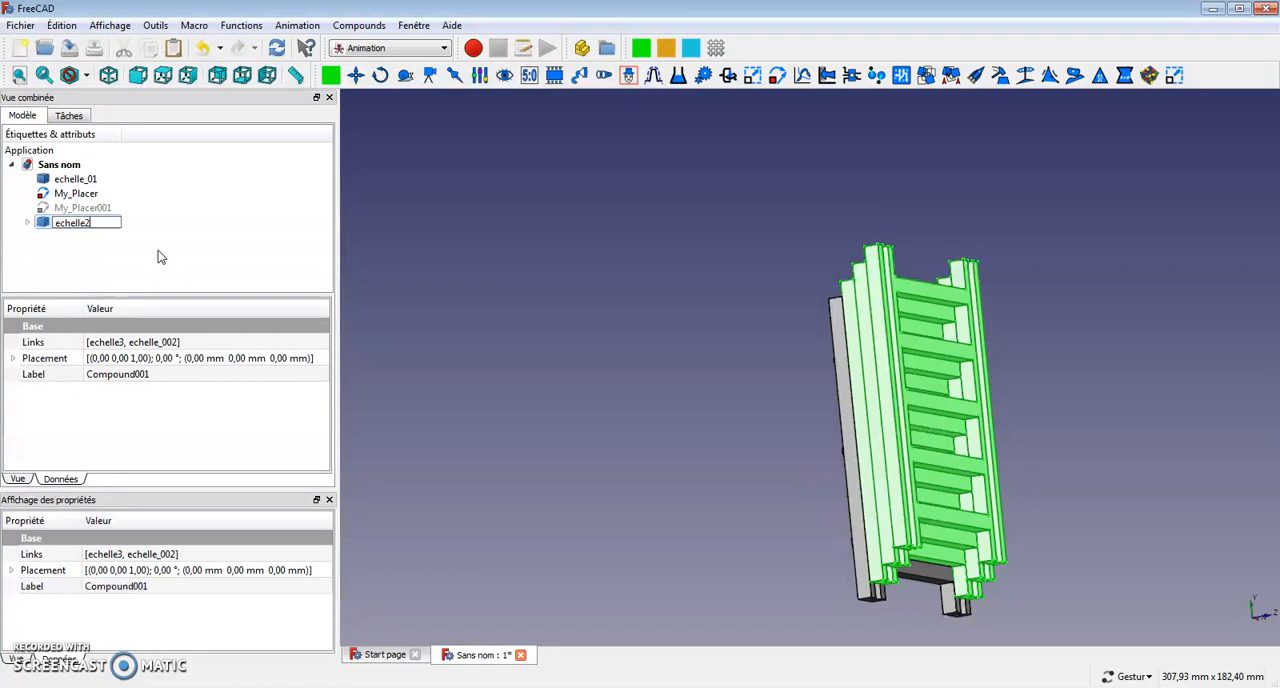
key(Return)
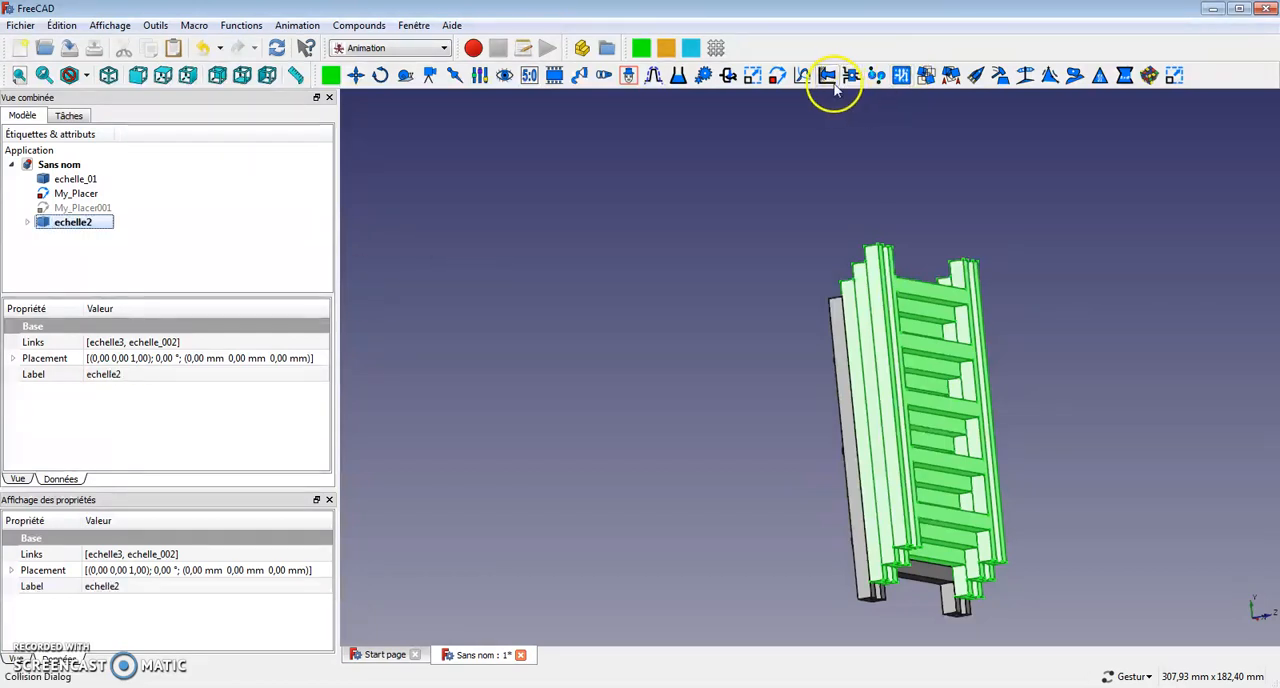
Add another Placer object and set its target to echelle2.
click(777, 80)
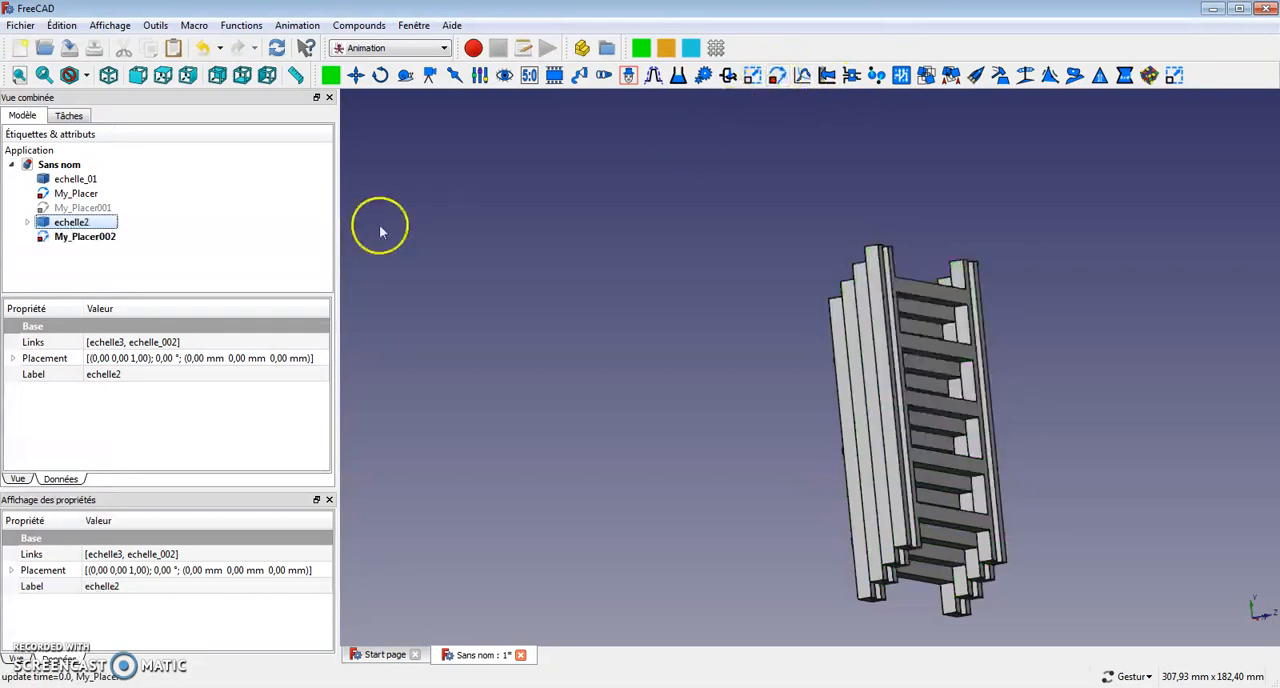
click(101, 240)
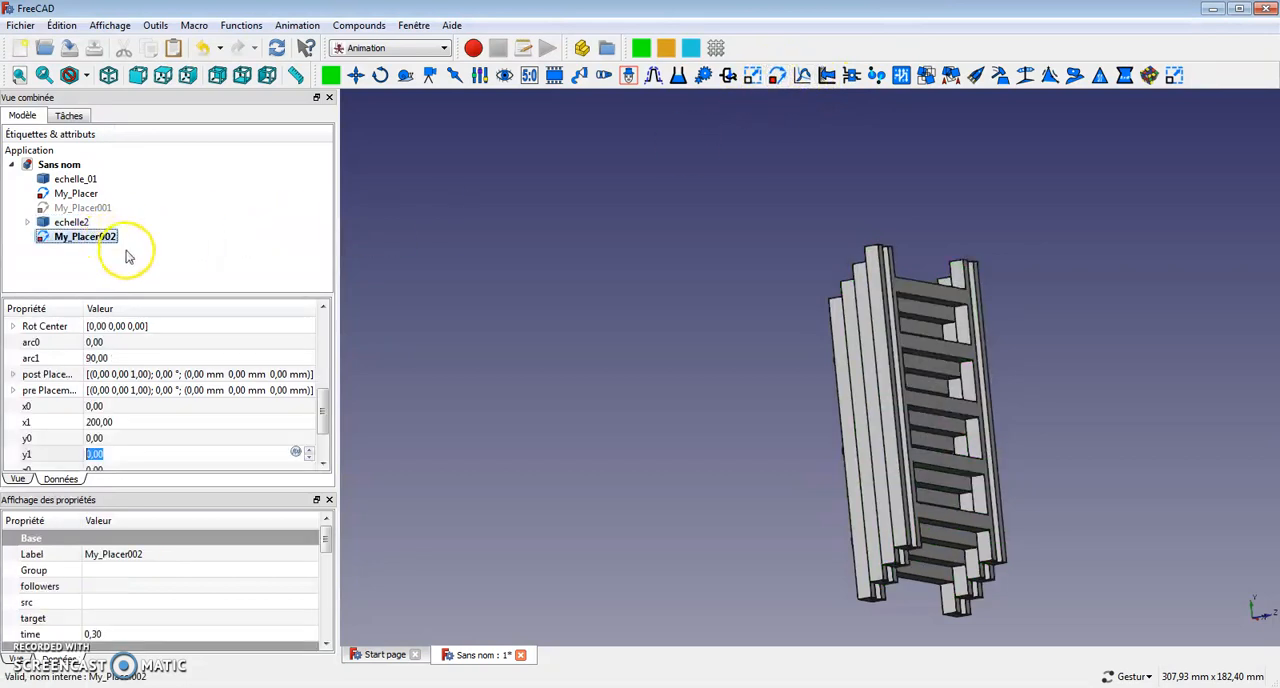
drag(323, 408, 323, 328)
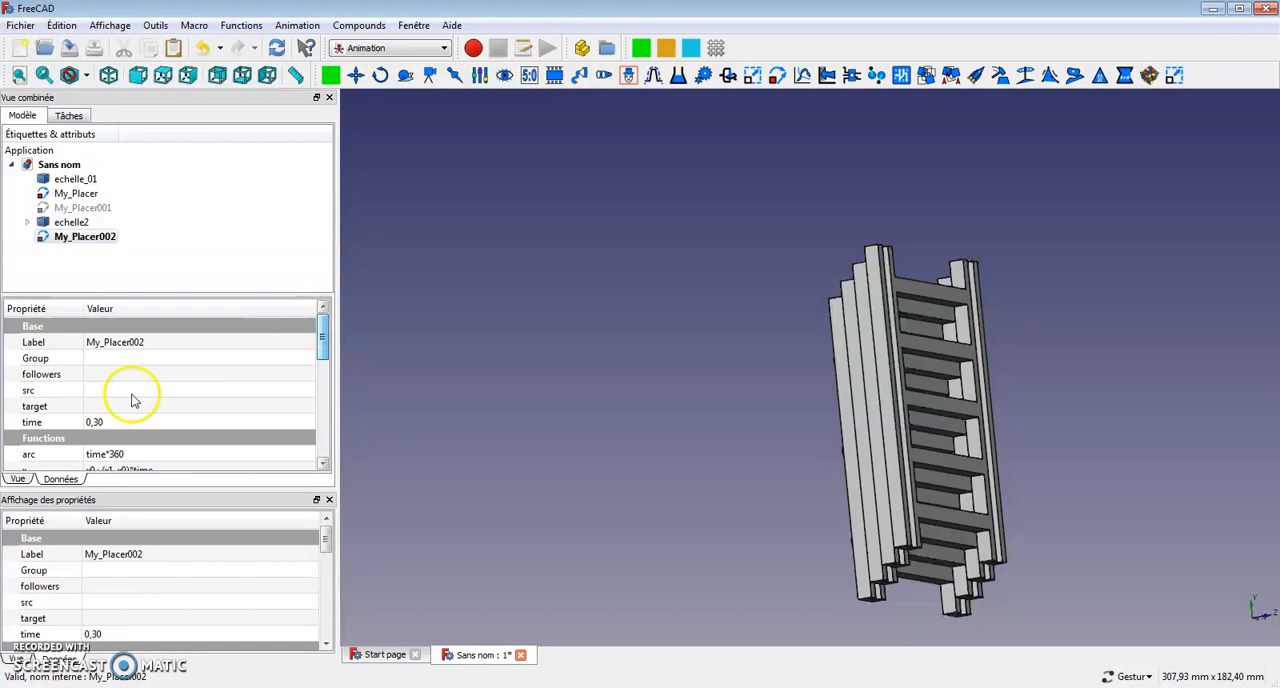
click(286, 409)
click(307, 407)
click(585, 314)
click(639, 508)
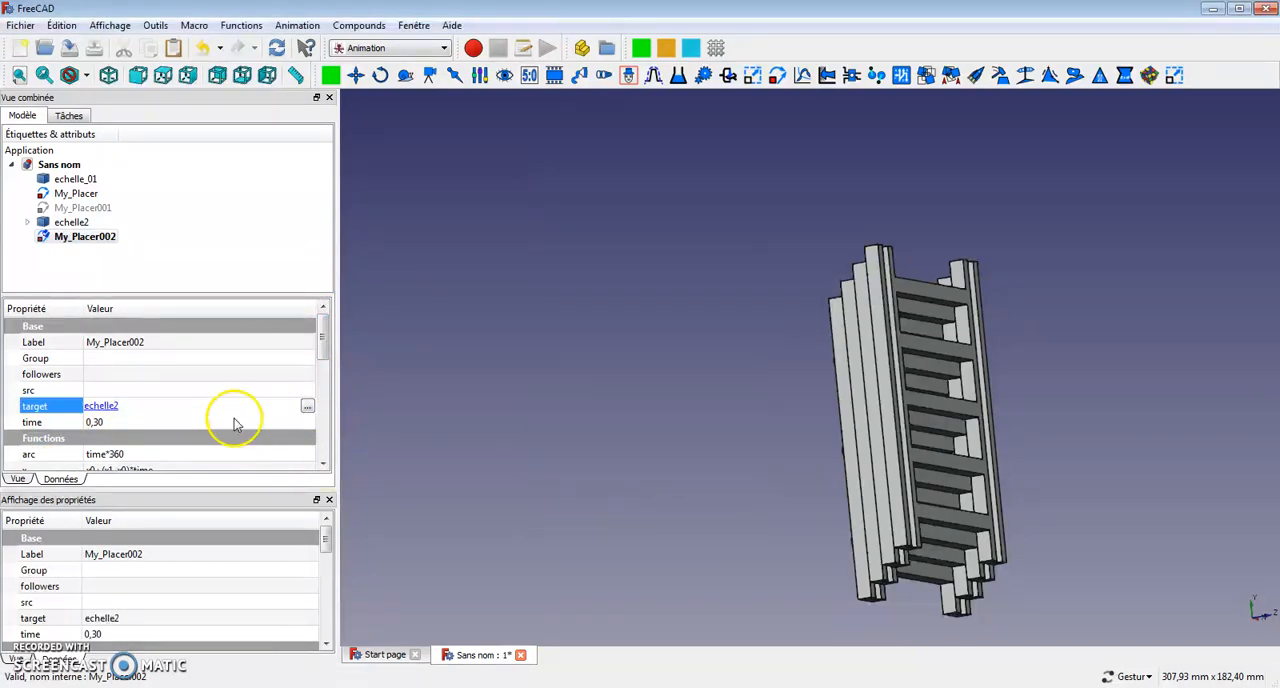
Set My_Placer002's arc function to time.
drag(323, 343, 5, 335)
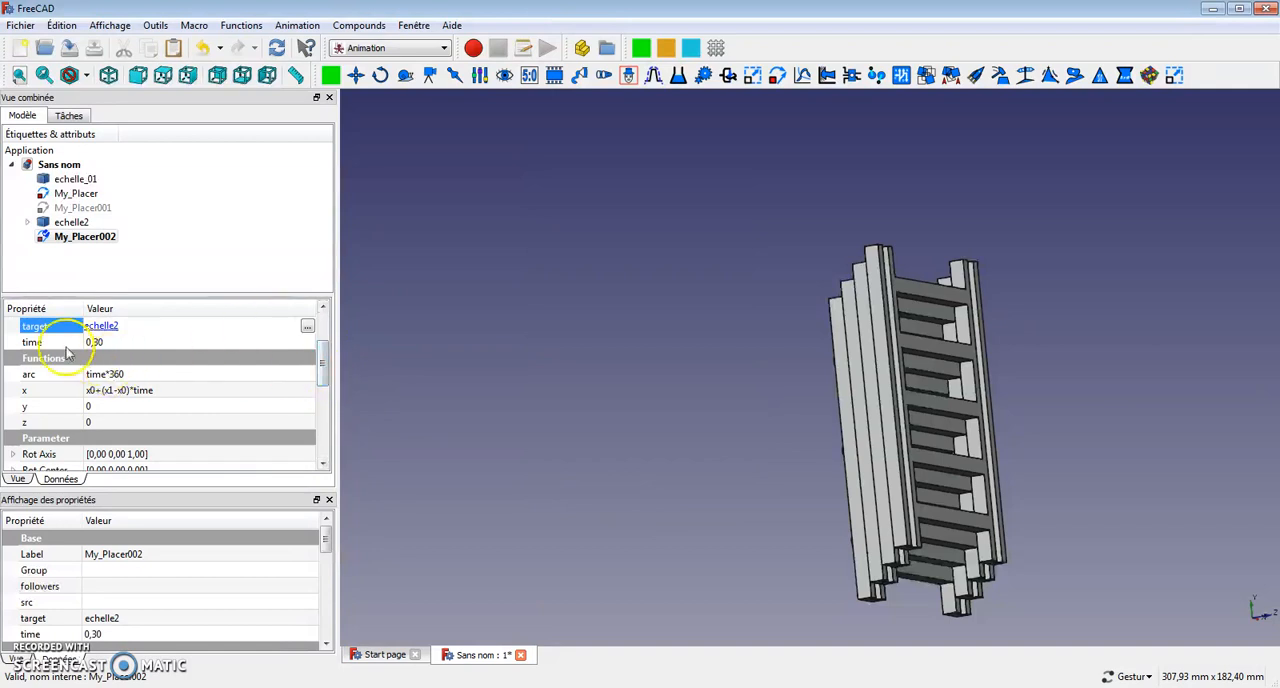
click(140, 374)
drag(140, 374, 98, 376)
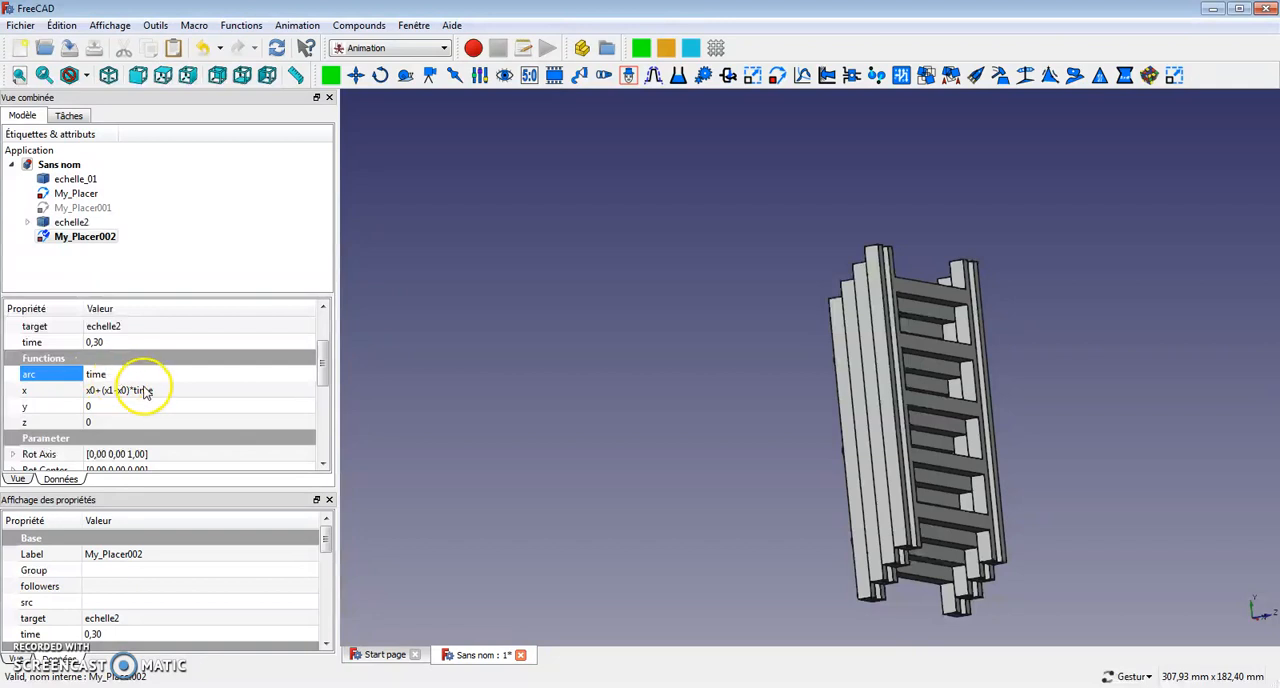
Set My_Placer002's x function to 0 and its y function to y0+y1*time.
click(144, 390)
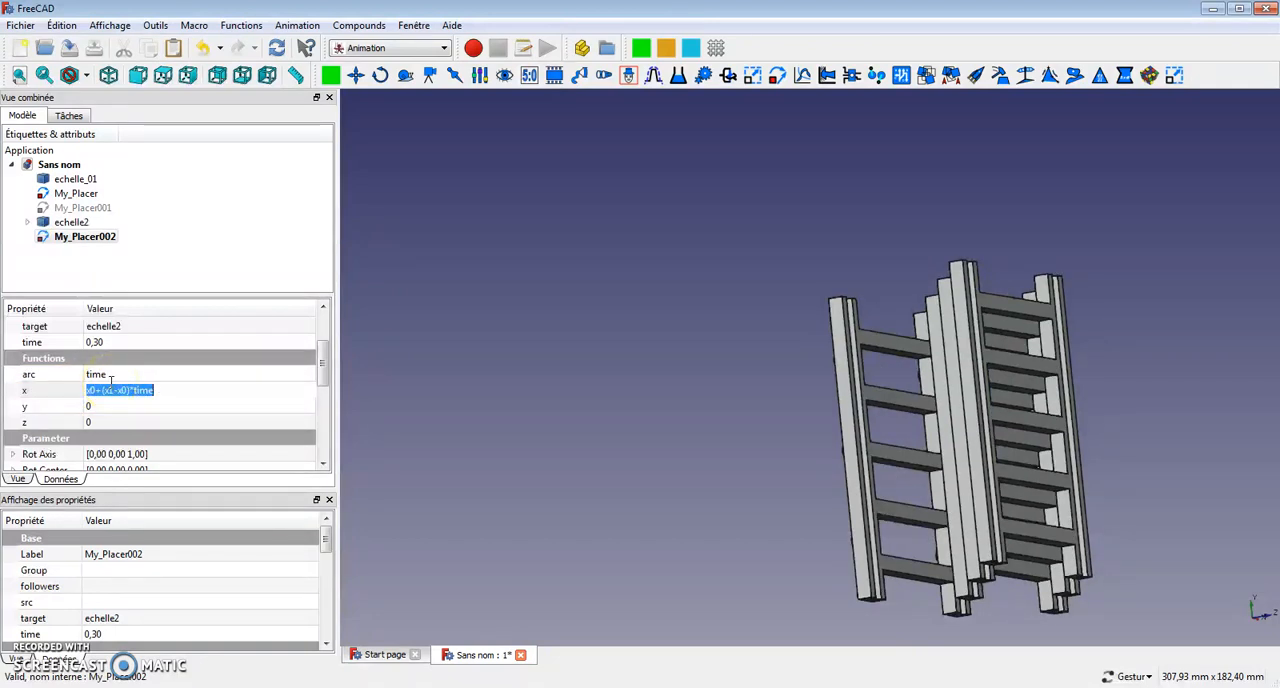
click(16, 388)
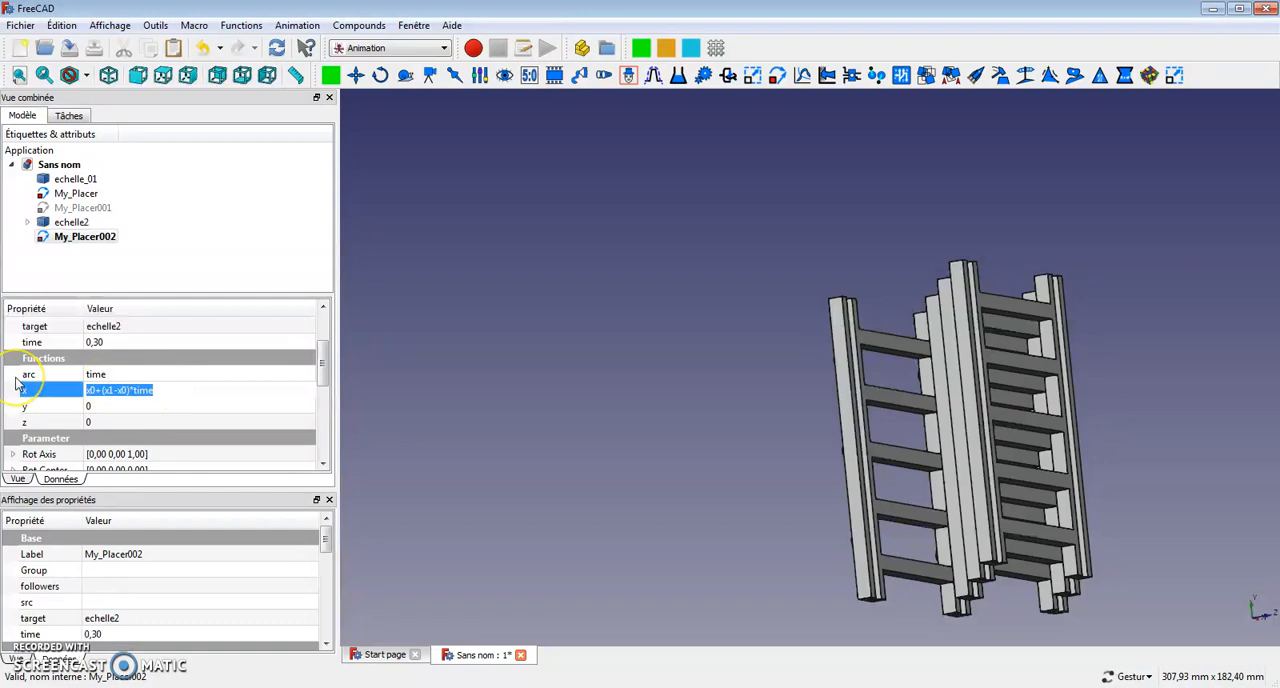
click(103, 402)
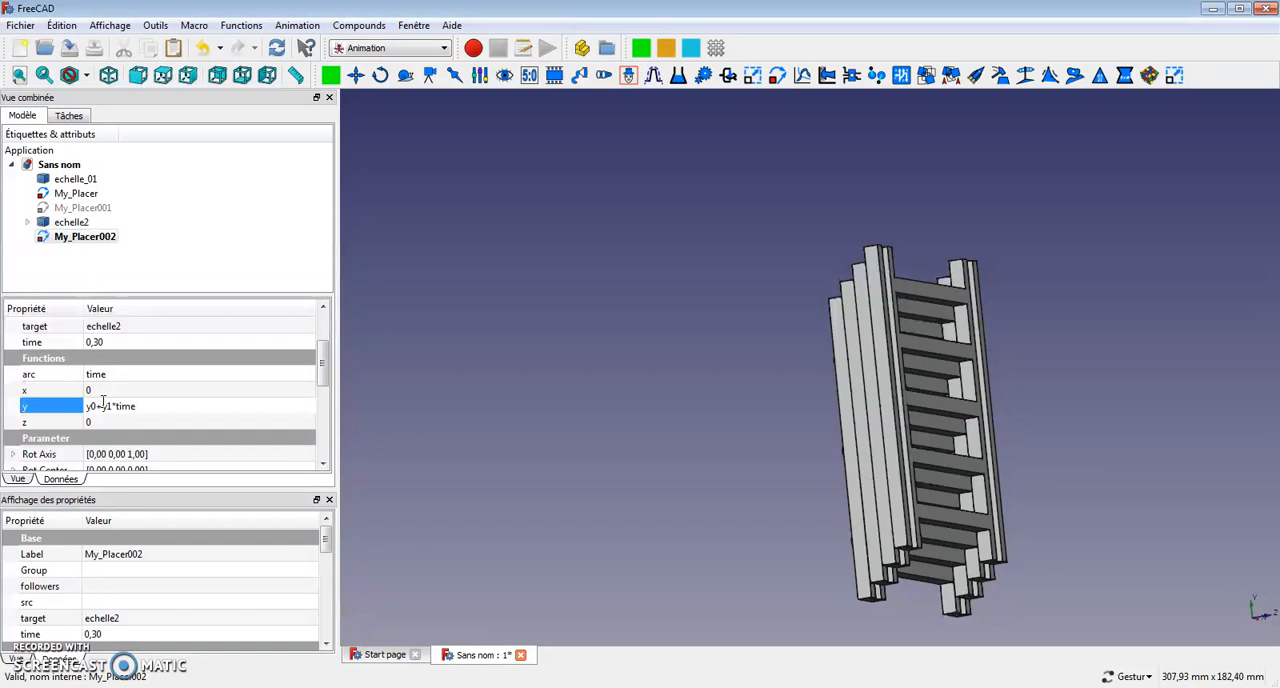
Set My_Placer002's y1 parameter to 75.
drag(323, 374, 323, 418)
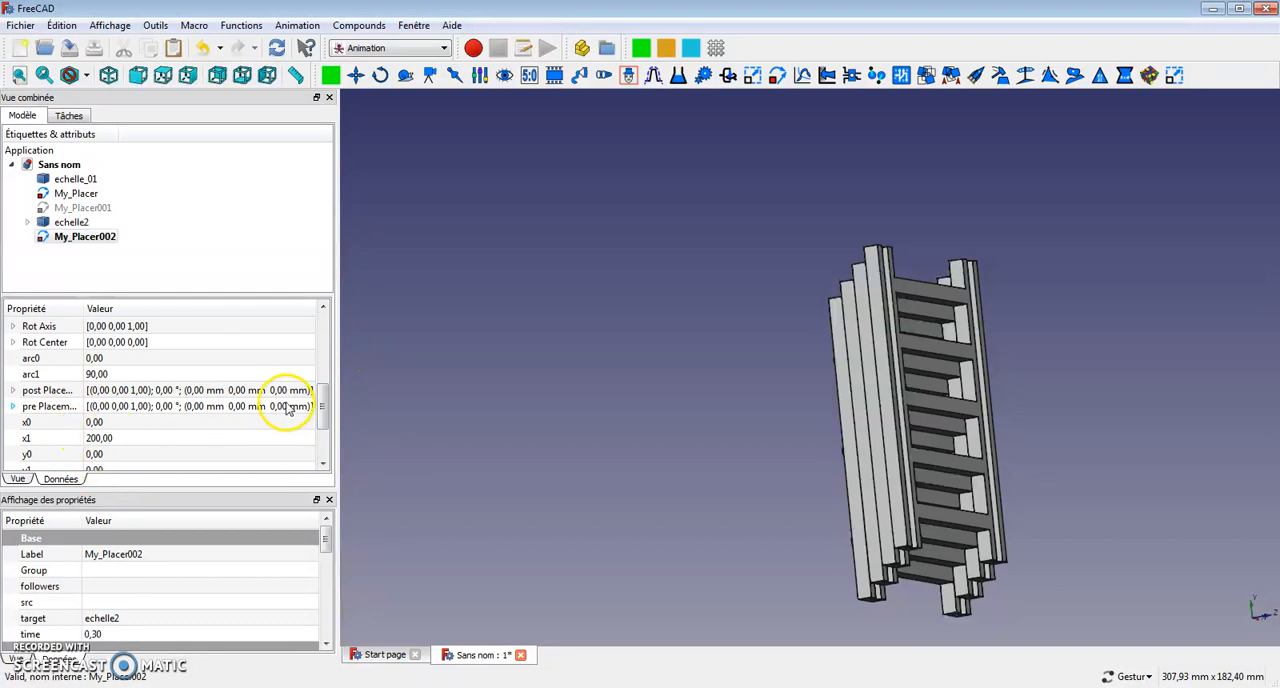
scroll(325, 420, down, 1)
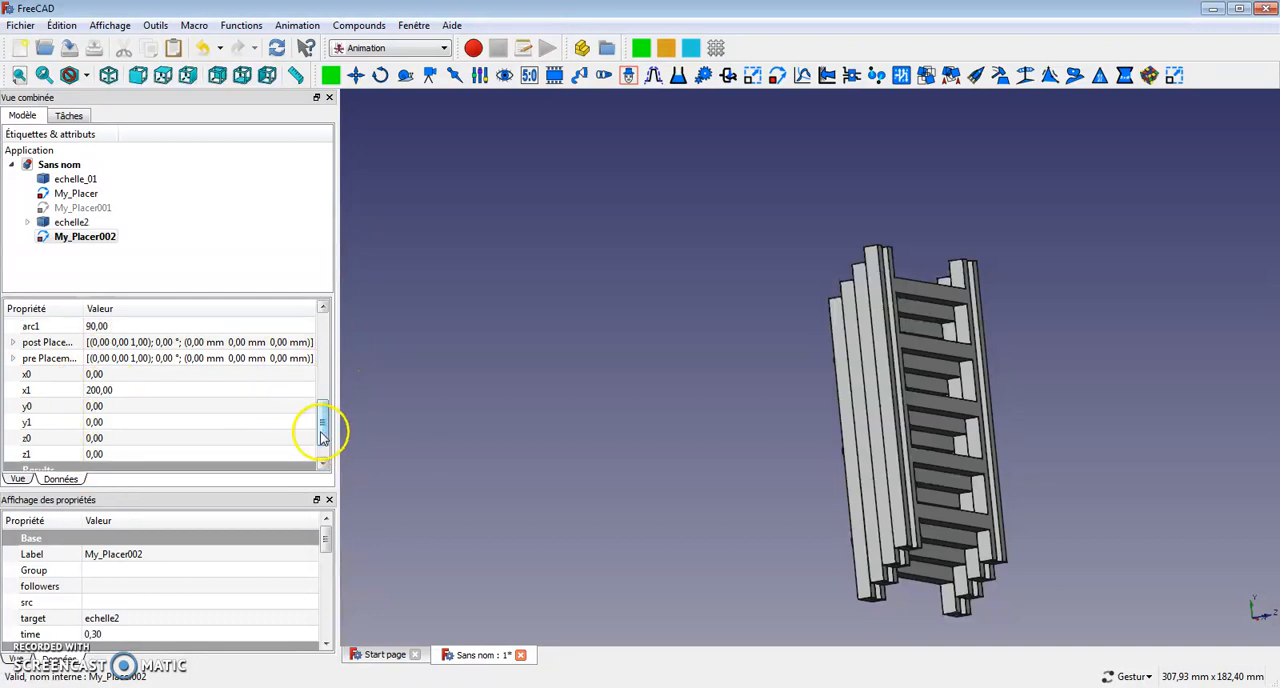
click(107, 422)
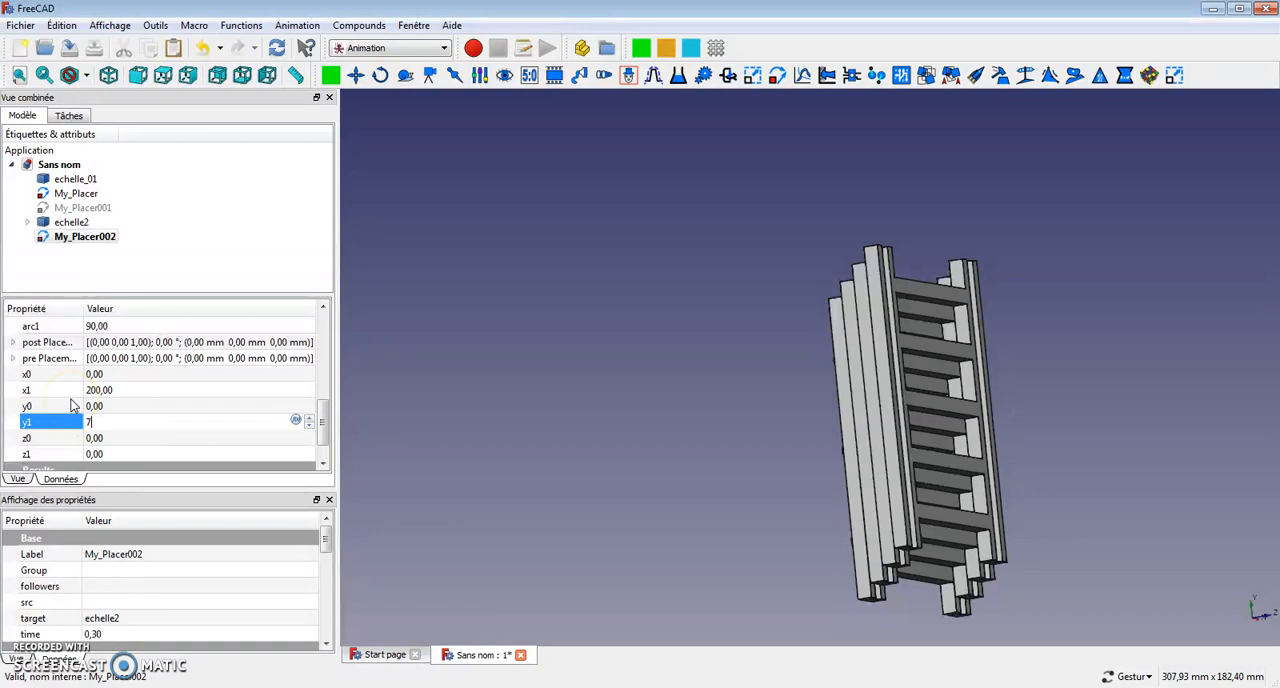
text(75)
key(Return)
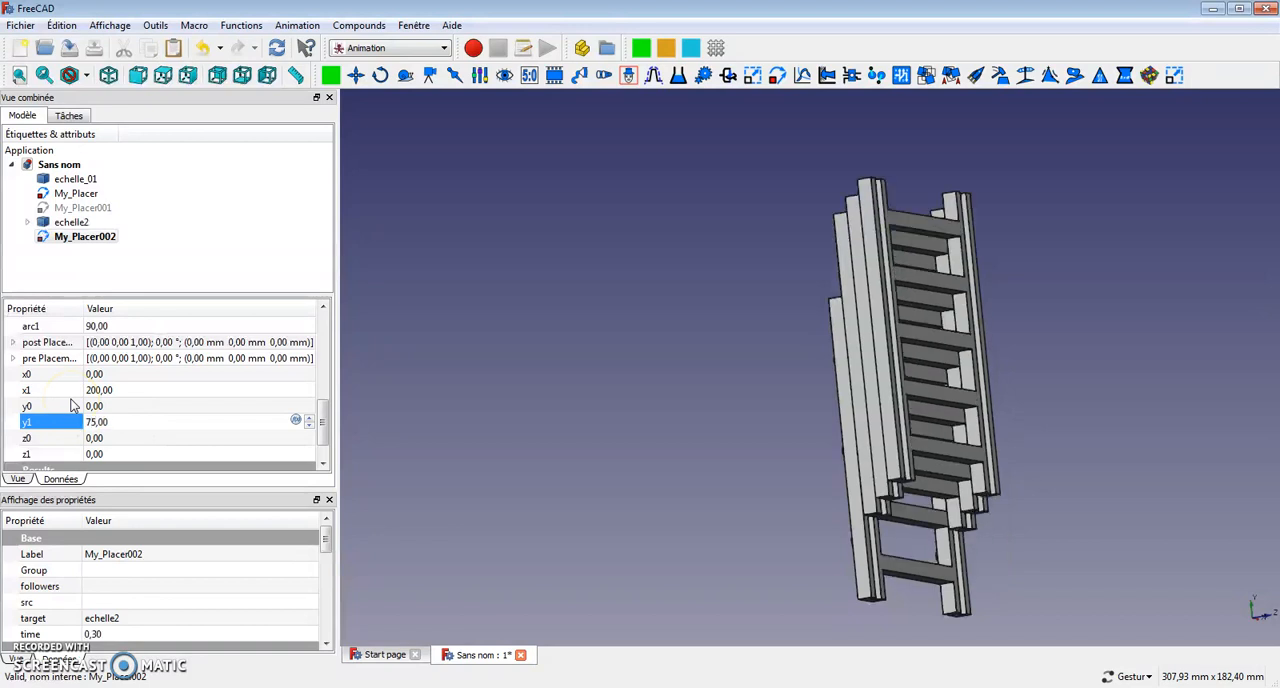
Test My_Placer002's motion by moving echelle2 to its end position and playing it backward, then close its control dialog.
drag(323, 417, 310, 345)
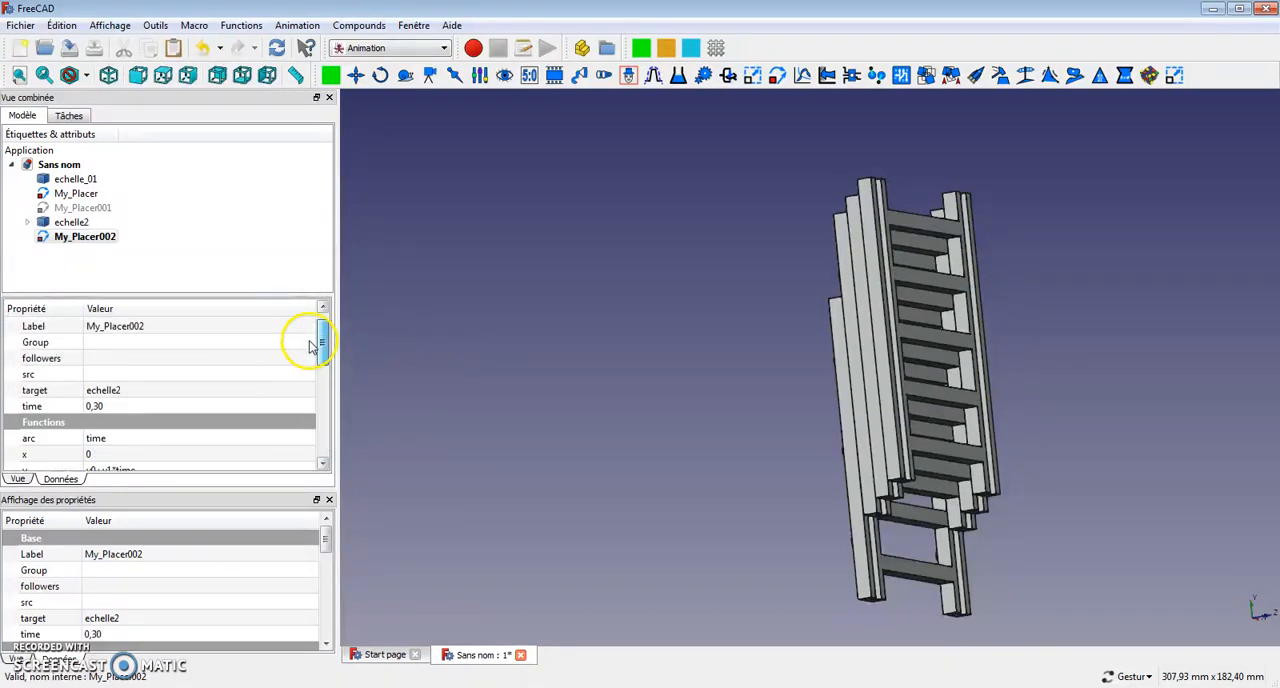
double_click(90, 237)
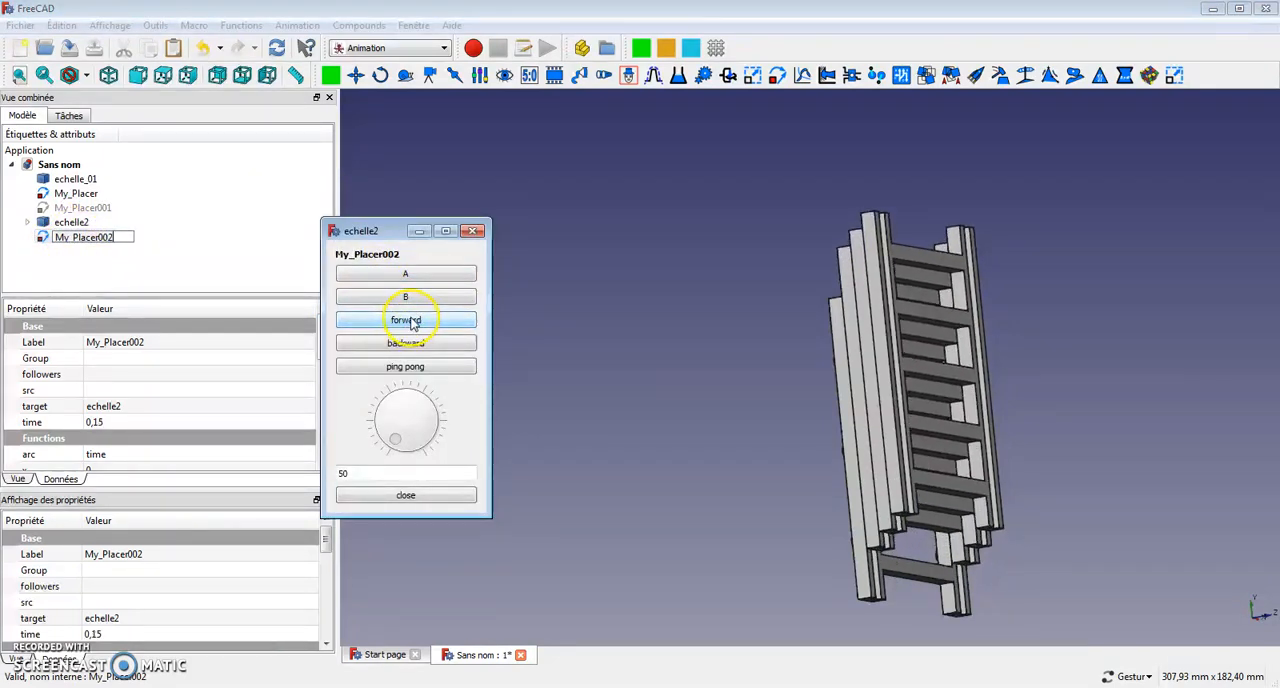
click(420, 296)
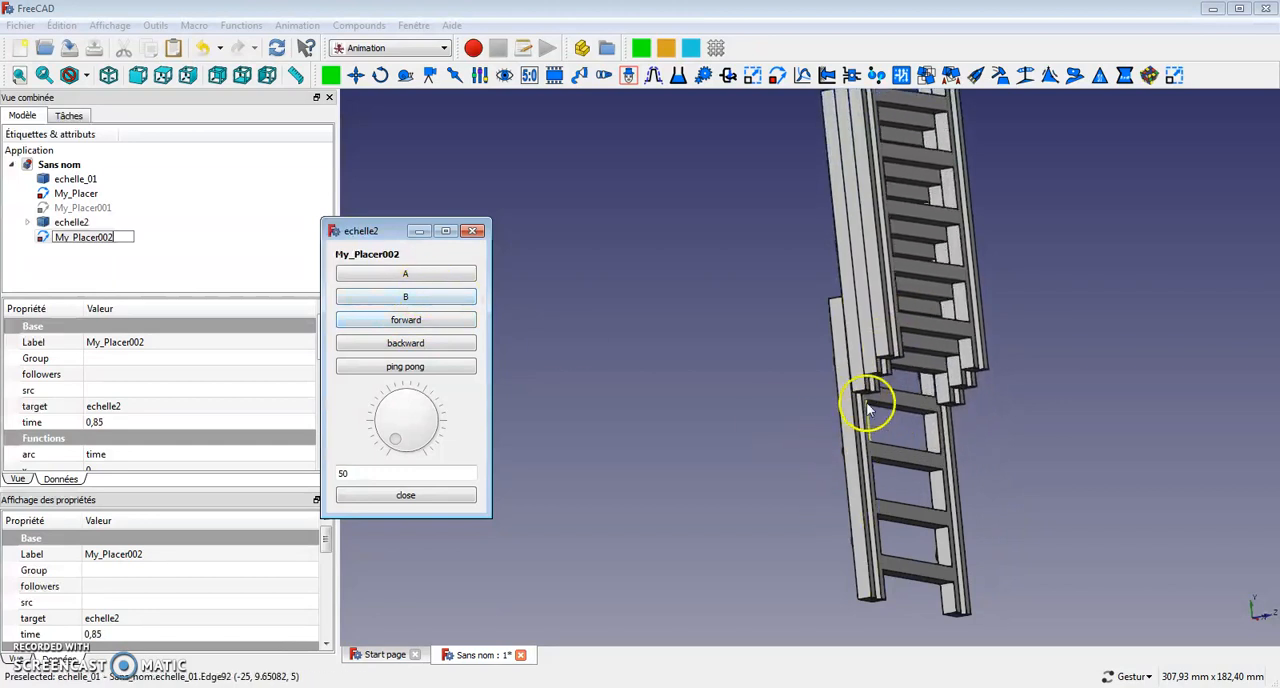
click(434, 344)
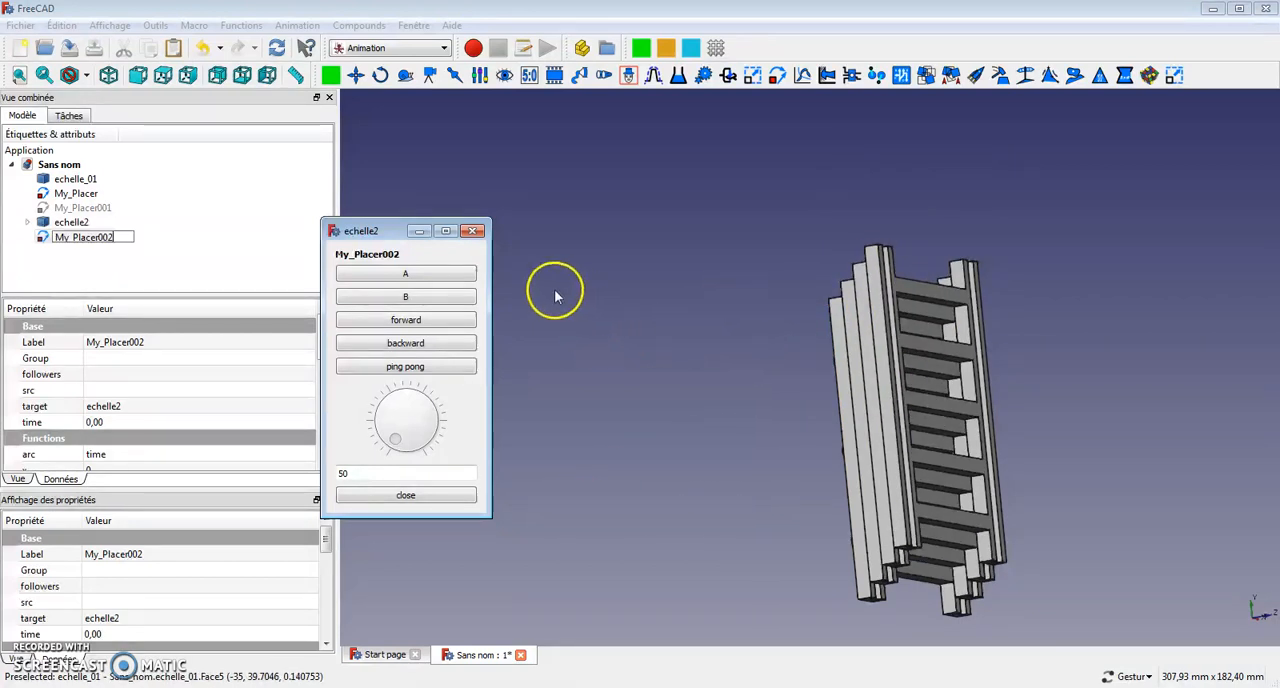
click(475, 232)
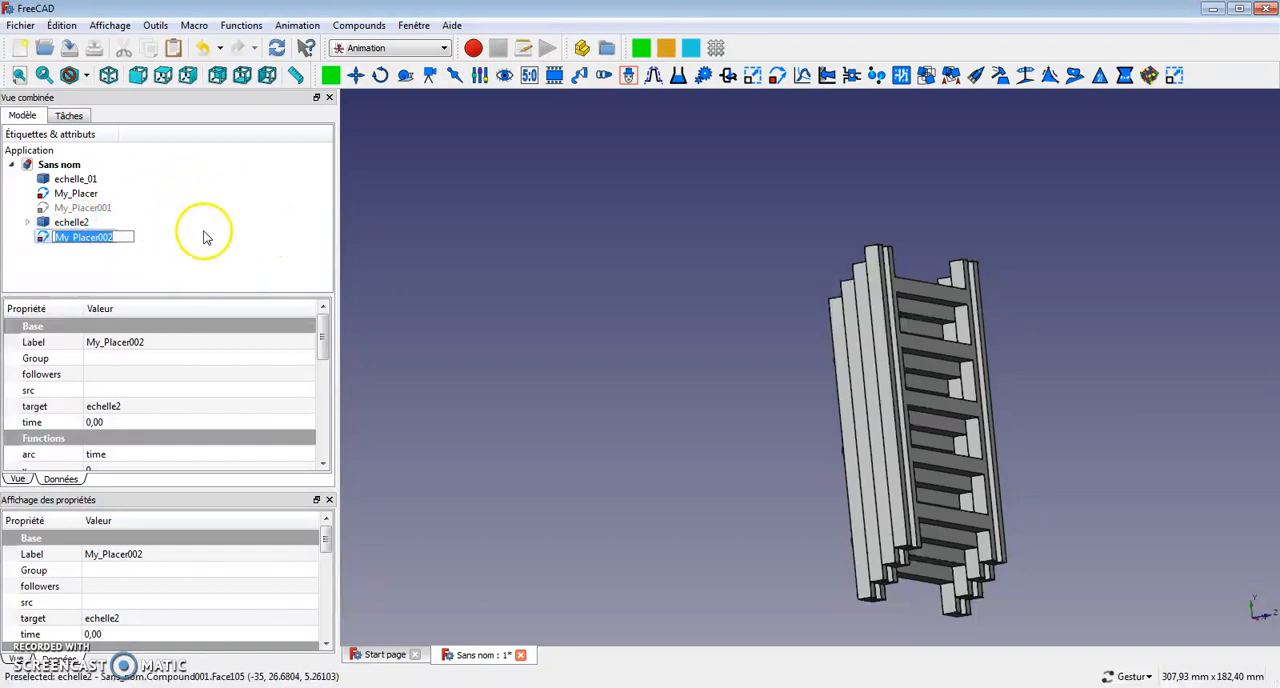
click(193, 247)
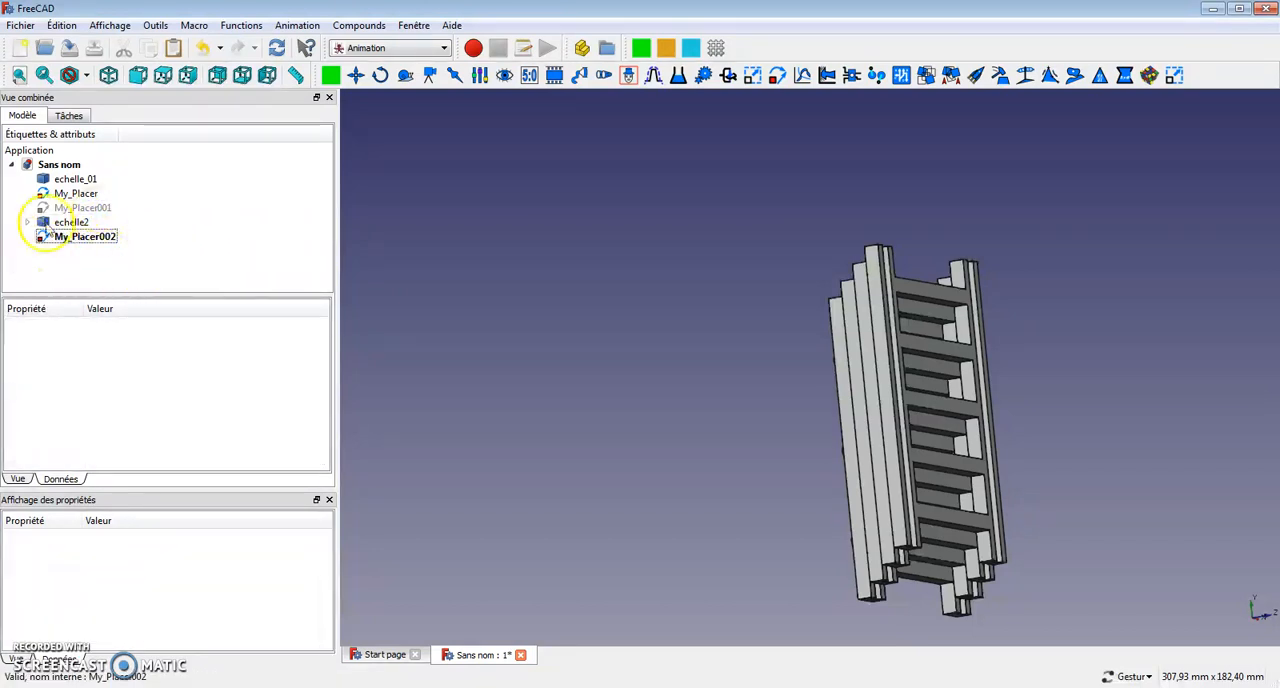
Add a Manager object and move My_Placer, My_Placer001 and My_Placer002 into it.
click(630, 80)
drag(95, 240, 100, 252)
mouse_move(99, 208)
mouse_down()
mouse_move(85, 220)
mouse_move(95, 244)
mouse_move(73, 218)
mouse_move(100, 226)
mouse_up()
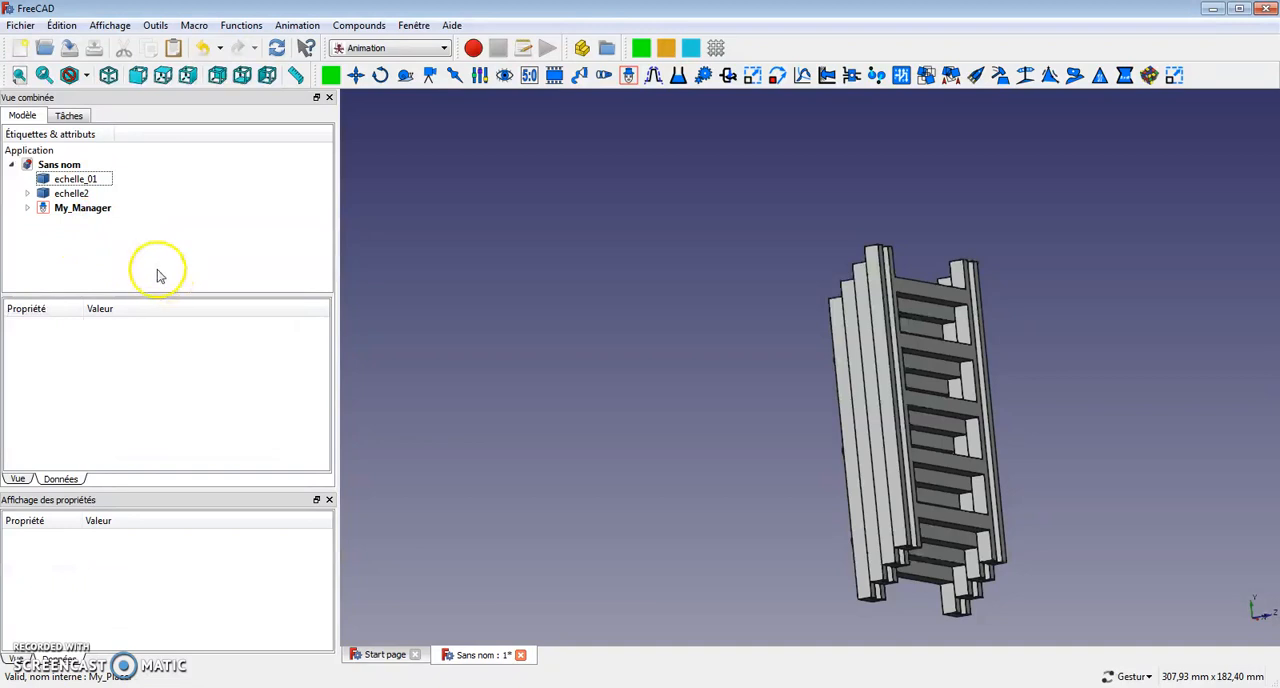
Open My_Manager's control dialog, run the combined animation and examine the extending ladder.
click(84, 210)
double_click(84, 210)
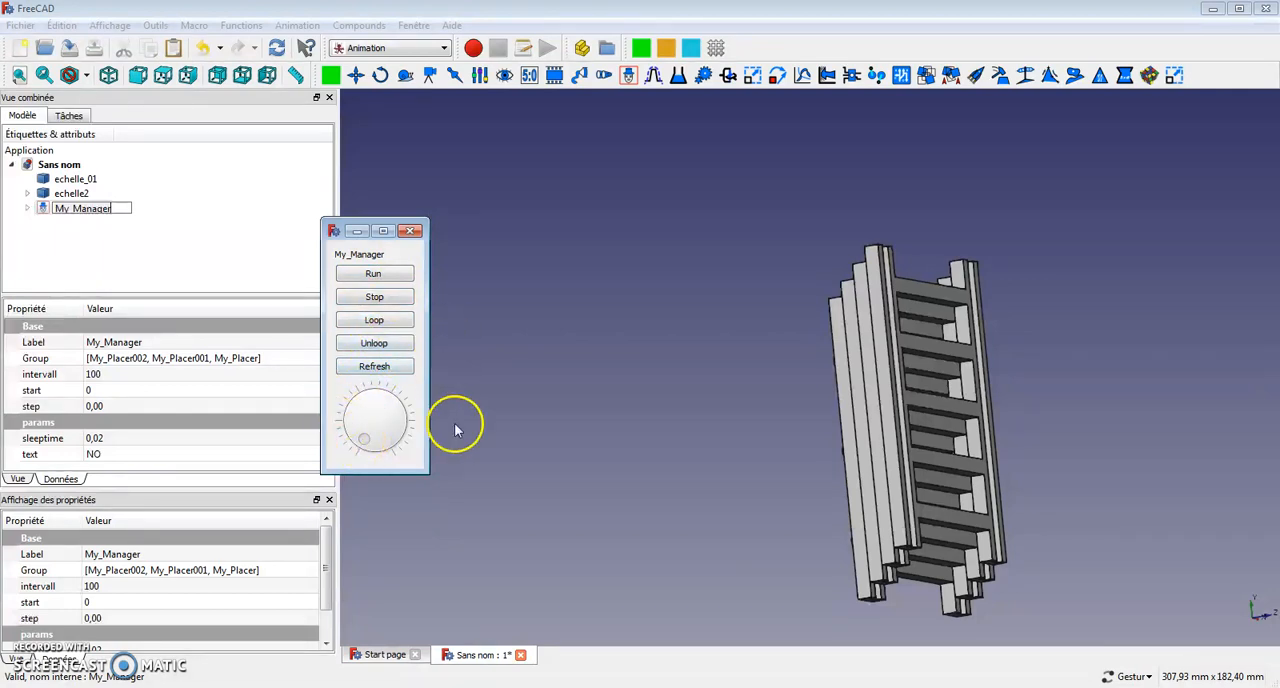
click(373, 280)
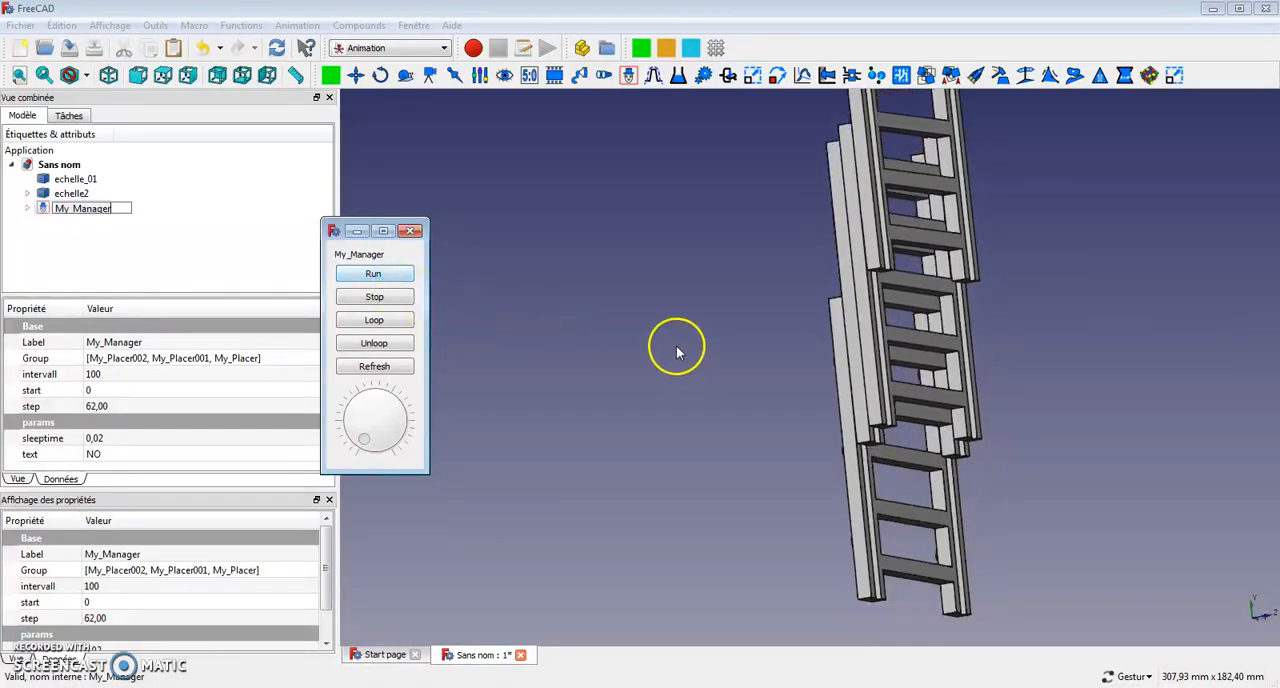
right_drag(652, 398, 639, 494)
scroll(631, 454, down, 5)
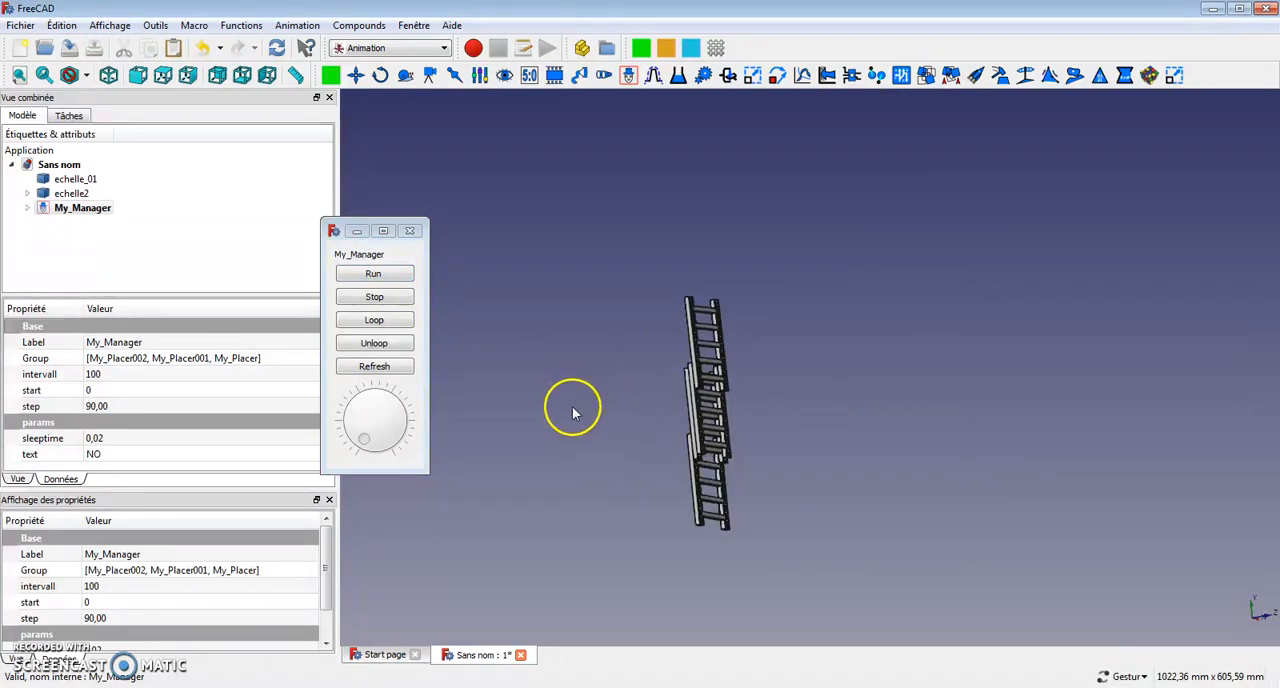
drag(611, 422, 656, 437)
scroll(656, 437, up, 6)
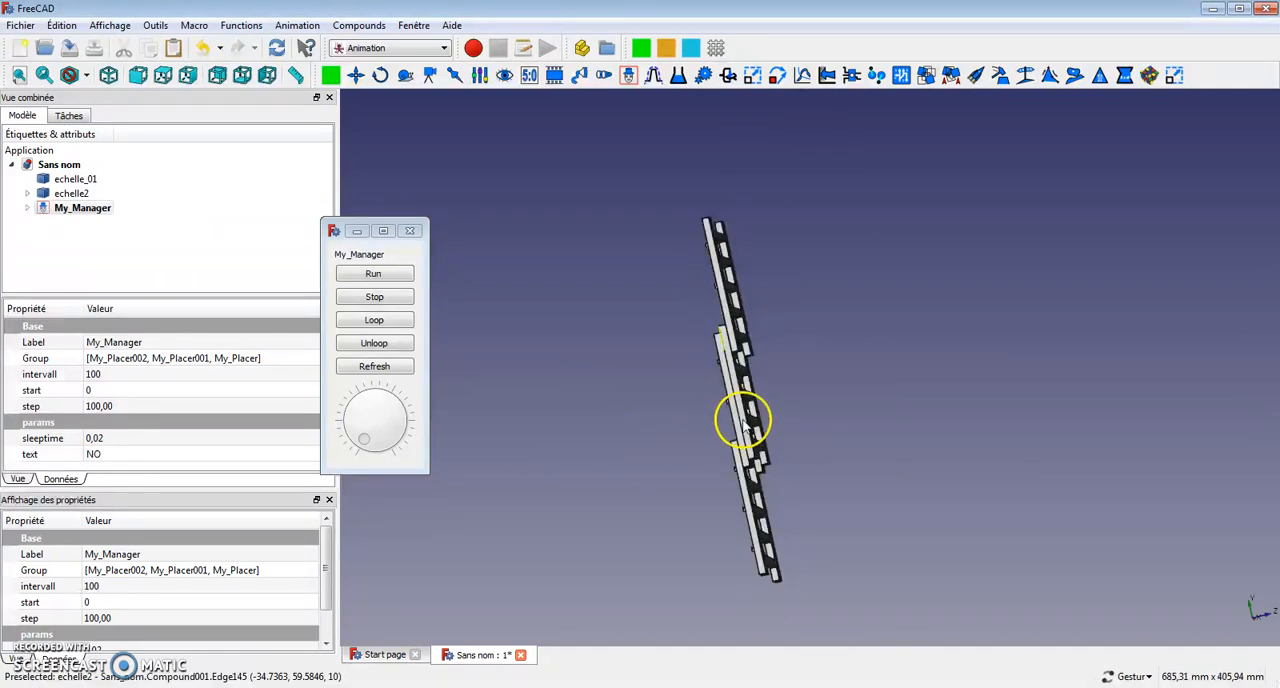
Refresh the manager to retract the ladder, make My_Placer001 inside My_Manager visible and check its y1 value.
click(375, 367)
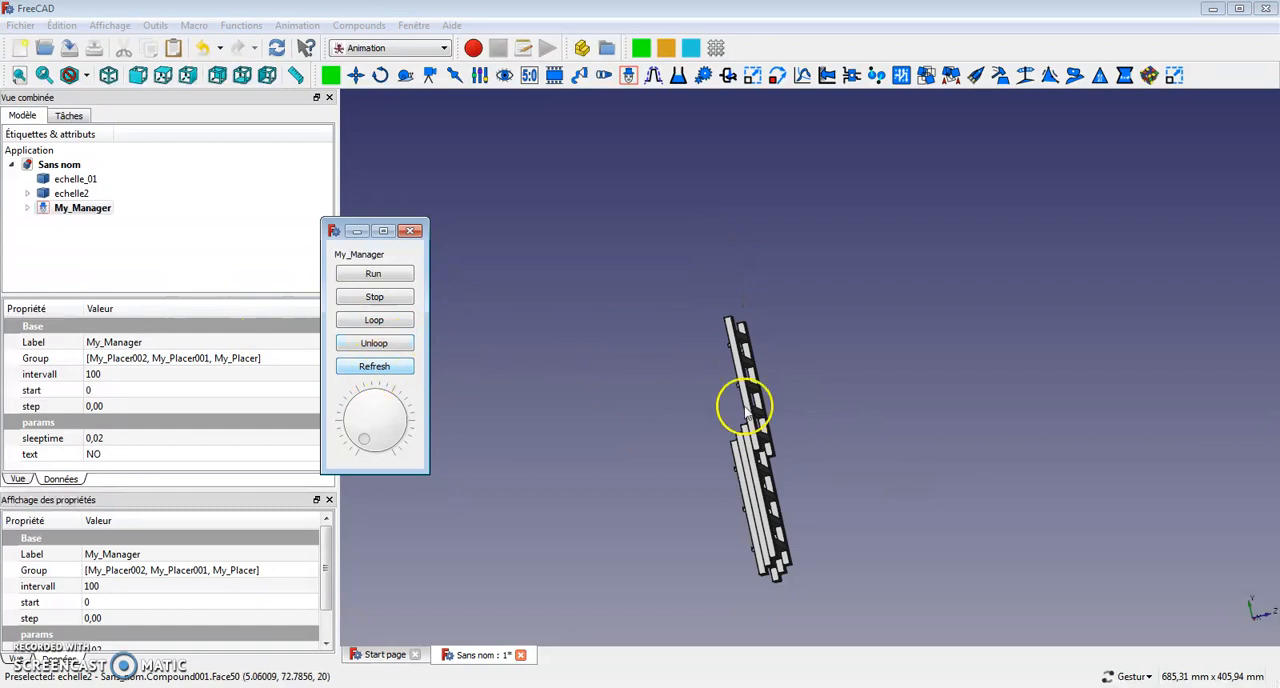
click(390, 369)
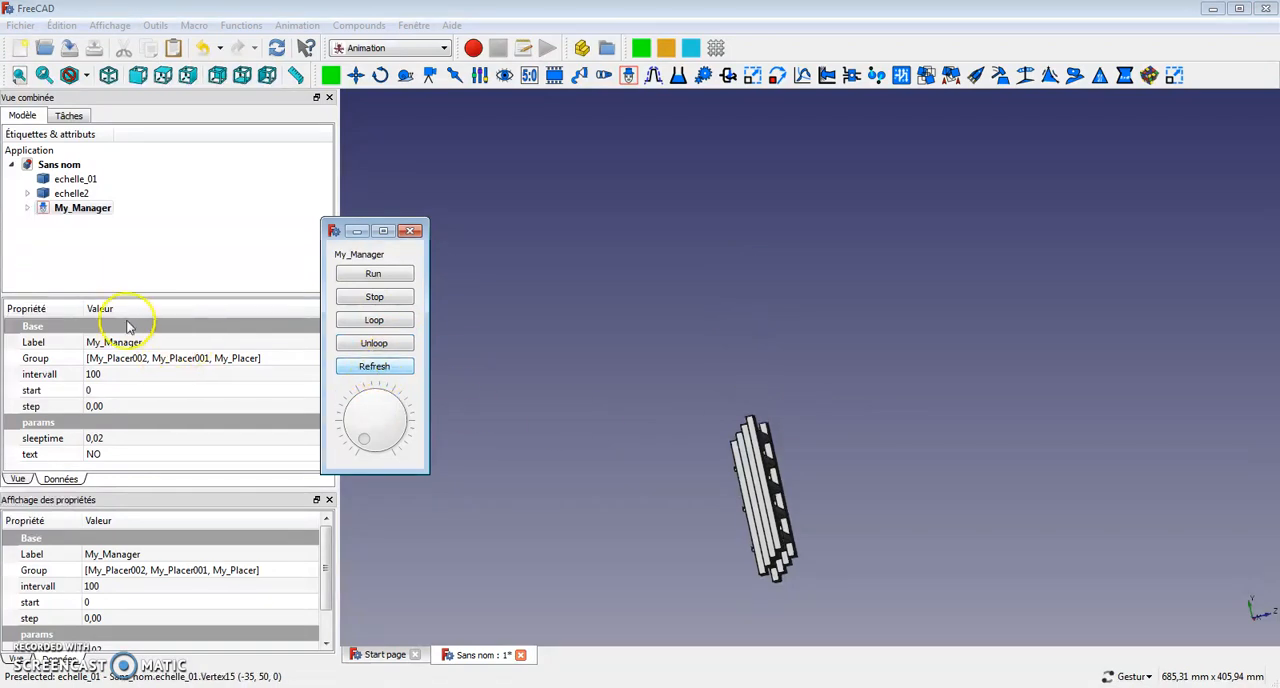
click(27, 208)
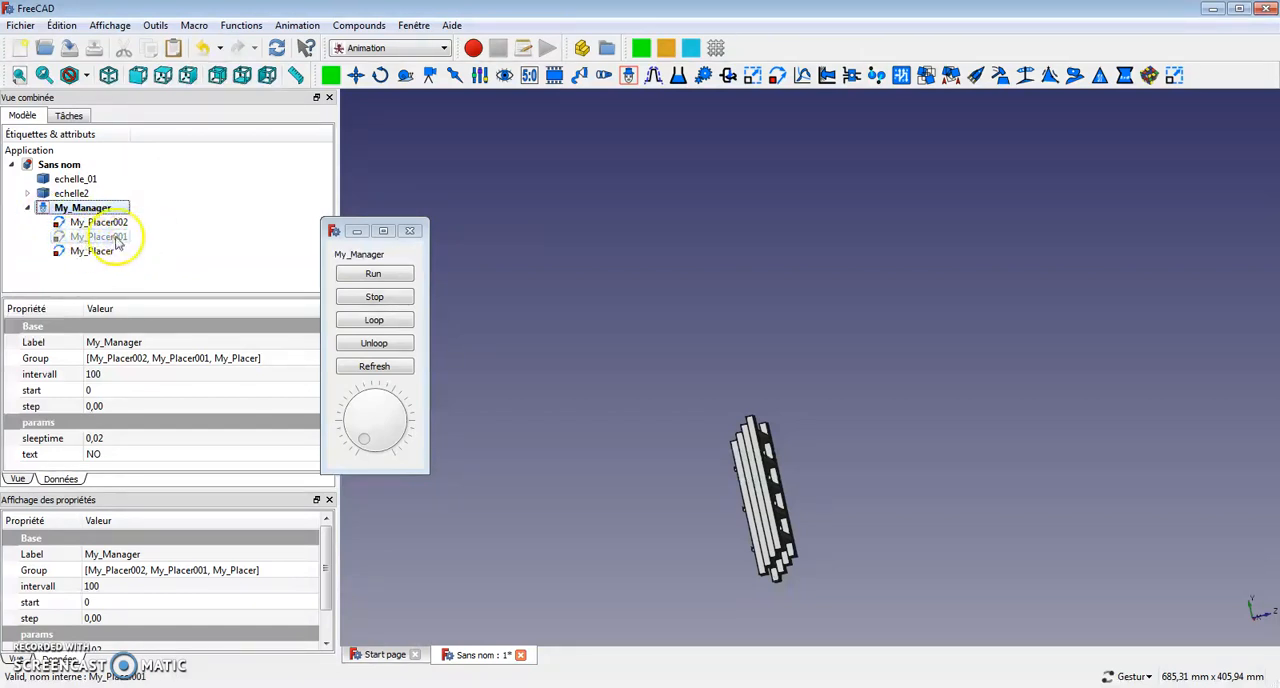
click(120, 223)
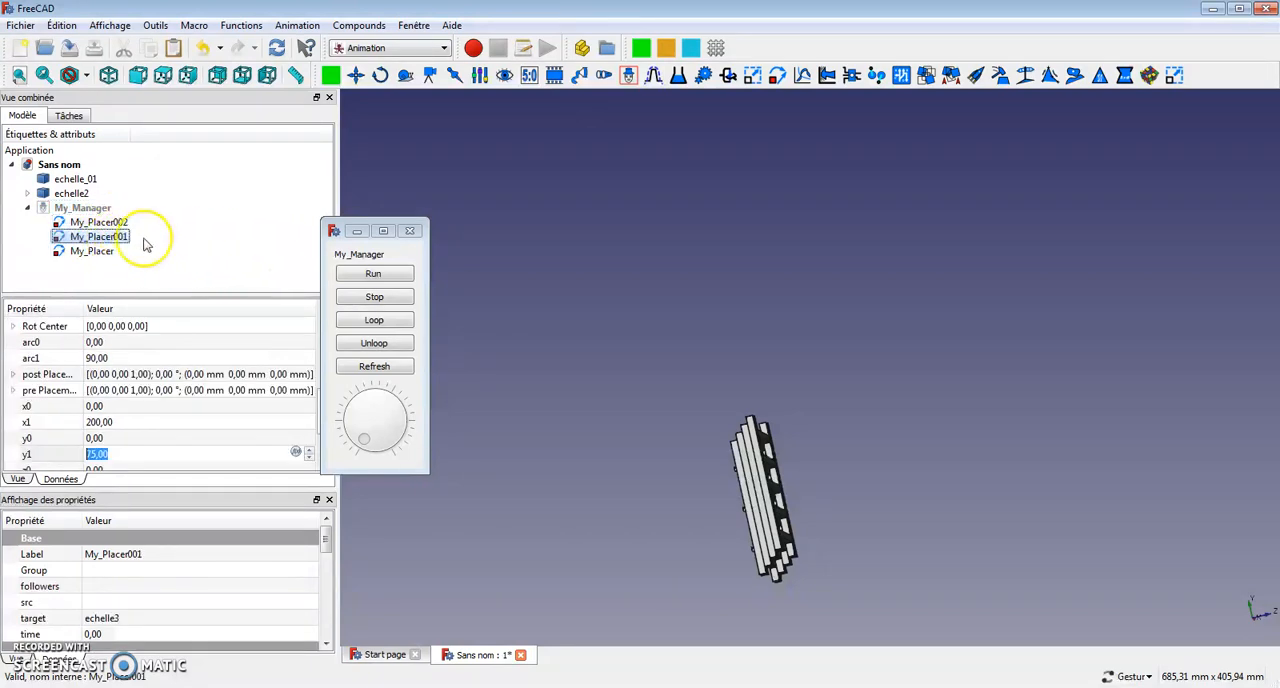
Run My_Manager's animation with all three placers and view the extending ladder from another angle.
click(389, 279)
drag(940, 451, 781, 477)
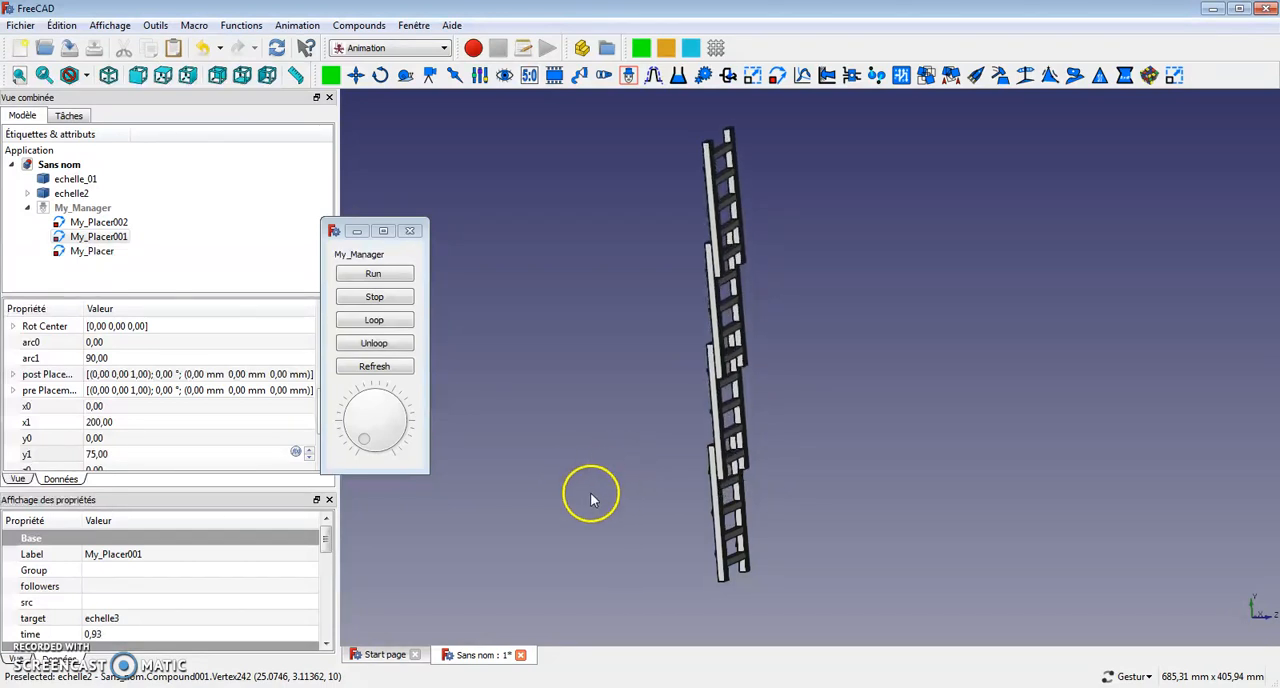
drag(590, 502, 530, 533)
Scrub the ladder's extension with the manager's dial and replay the animation.
drag(364, 444, 379, 405)
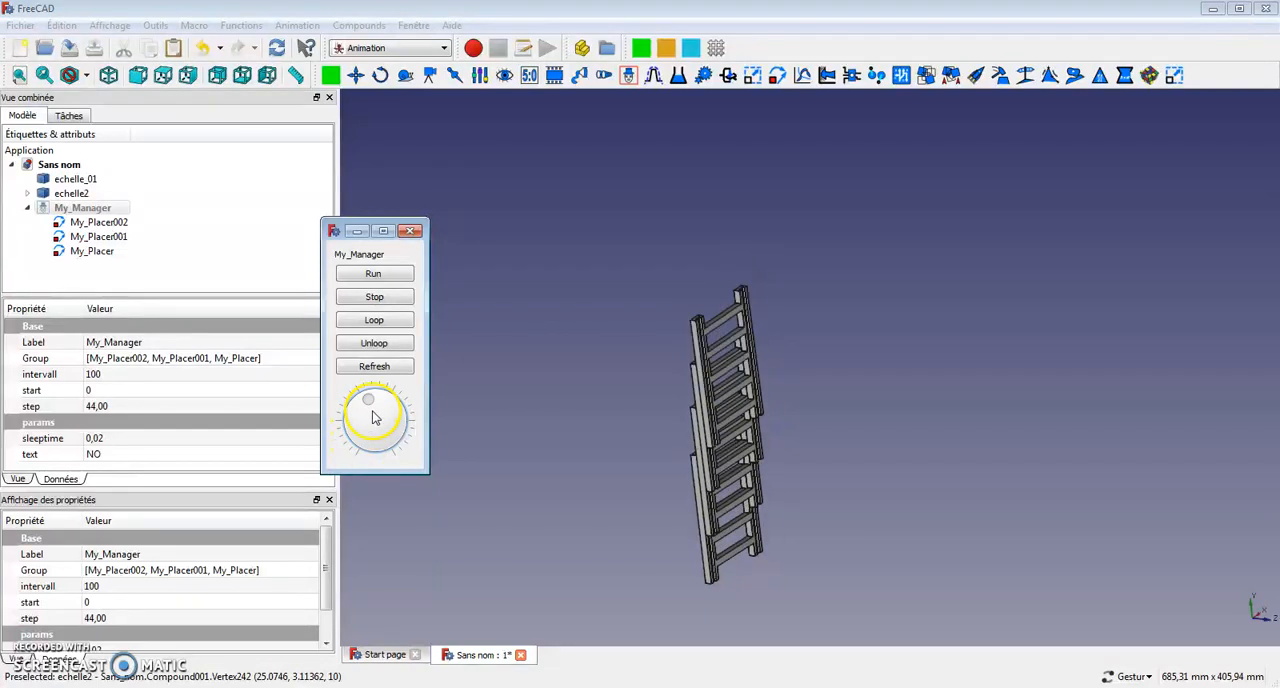
drag(401, 456, 385, 401)
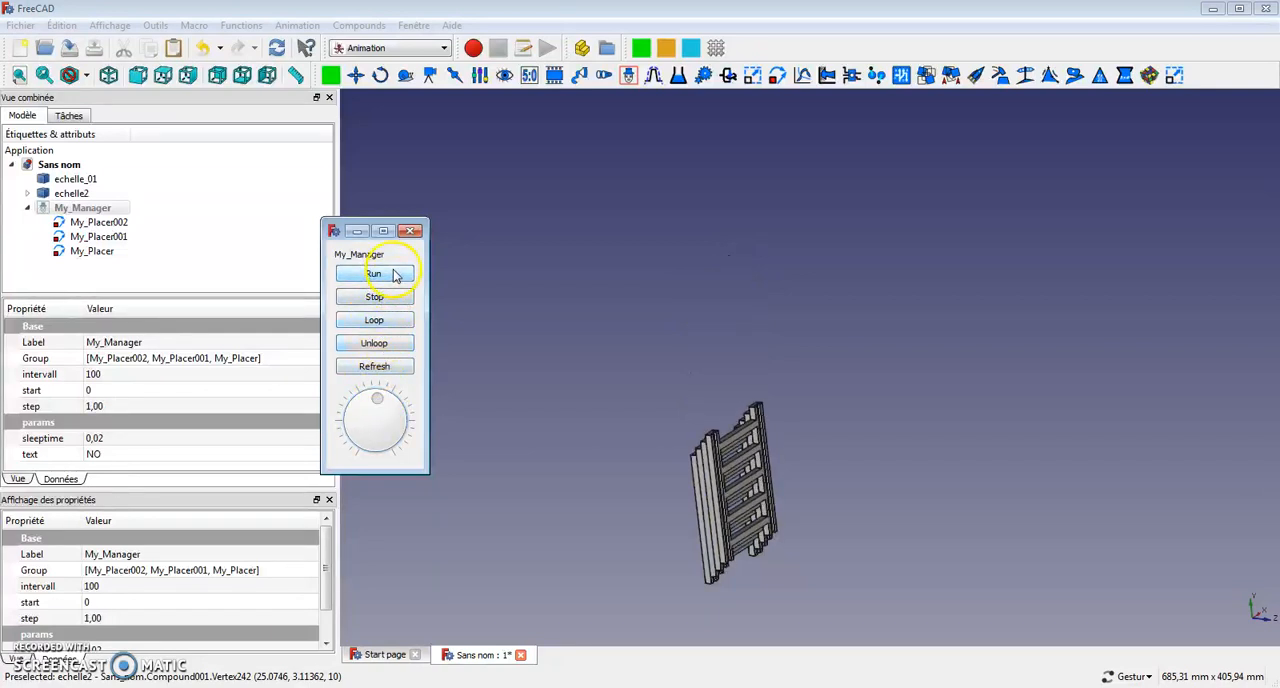
click(350, 344)
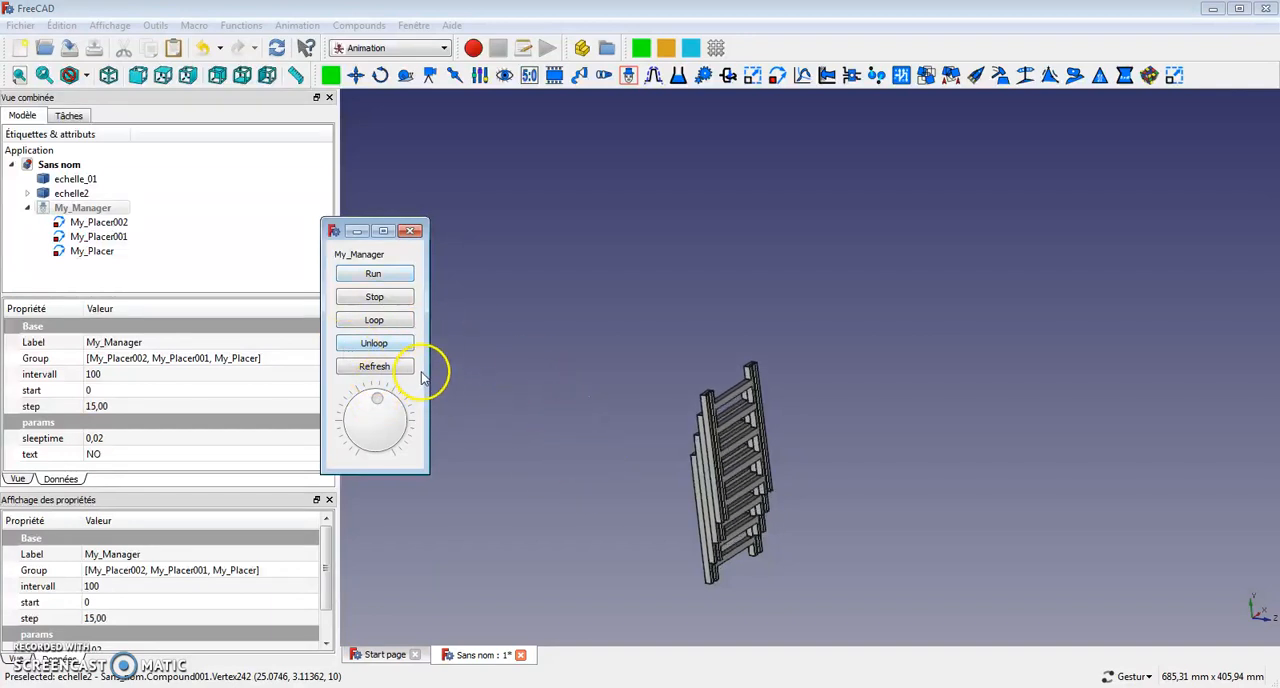
click(373, 367)
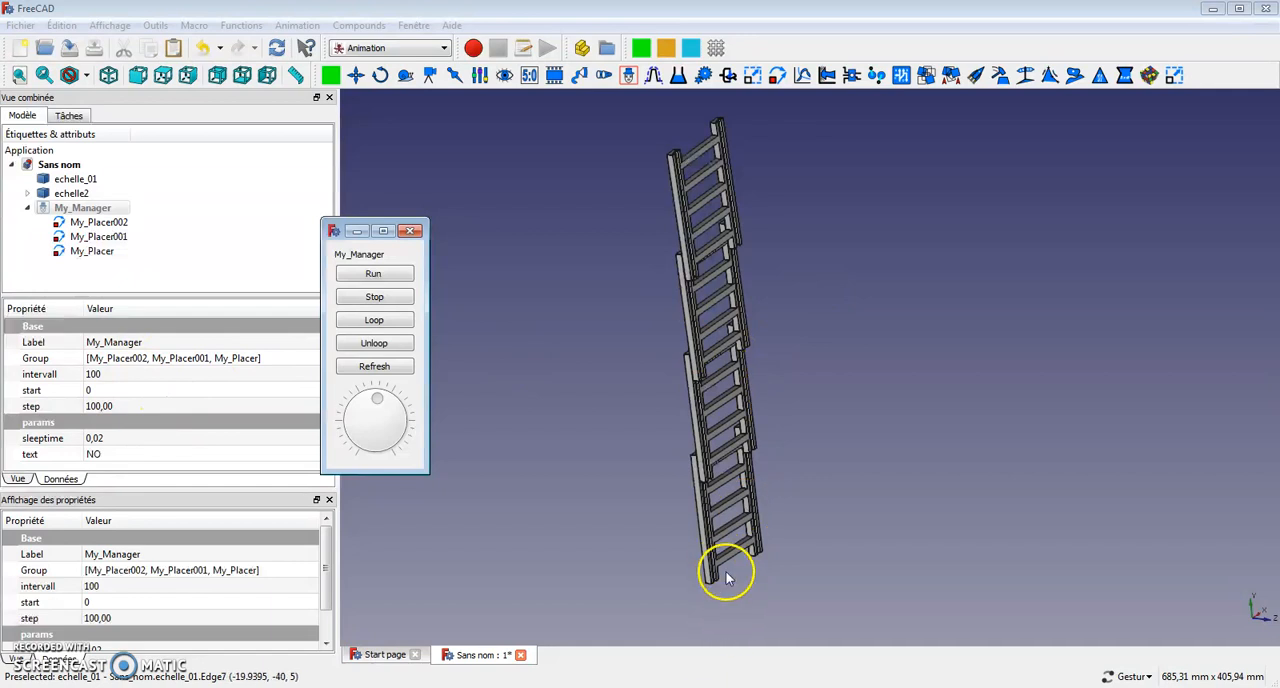
Set My_Manager's intervall to 120 and run the animation to check the longer extension.
click(130, 374)
double_click(103, 373)
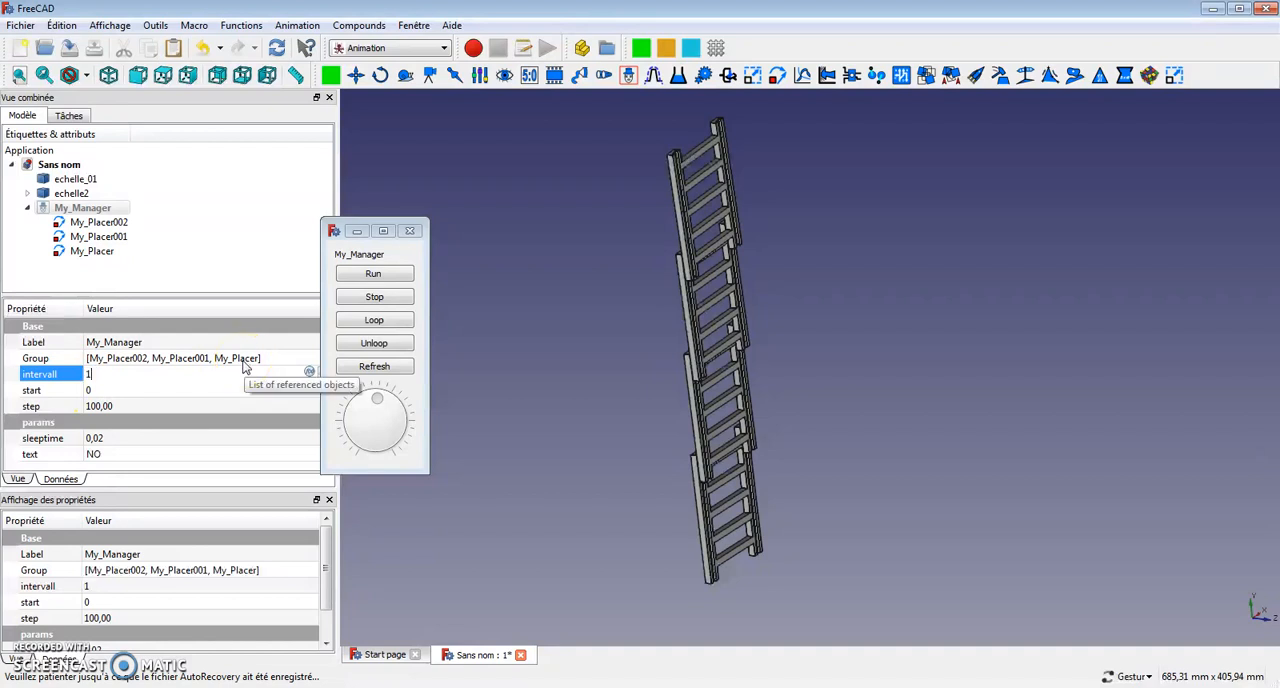
click(390, 278)
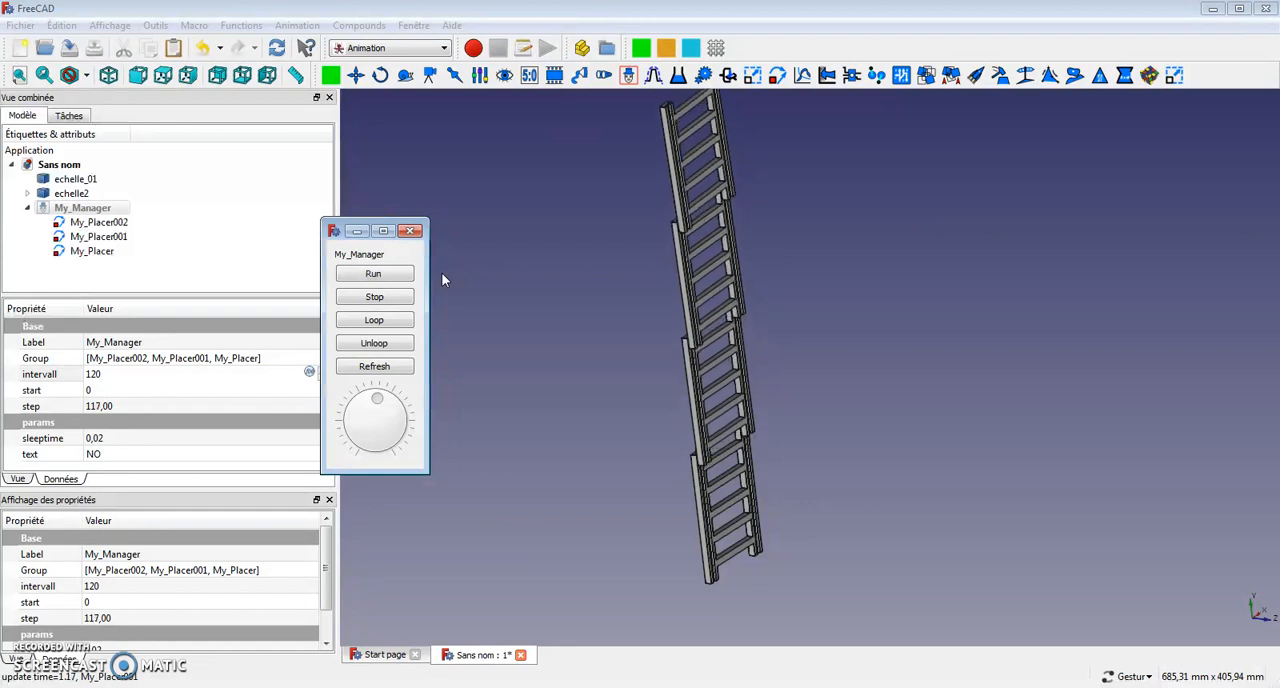
drag(509, 223, 580, 320)
drag(503, 386, 647, 438)
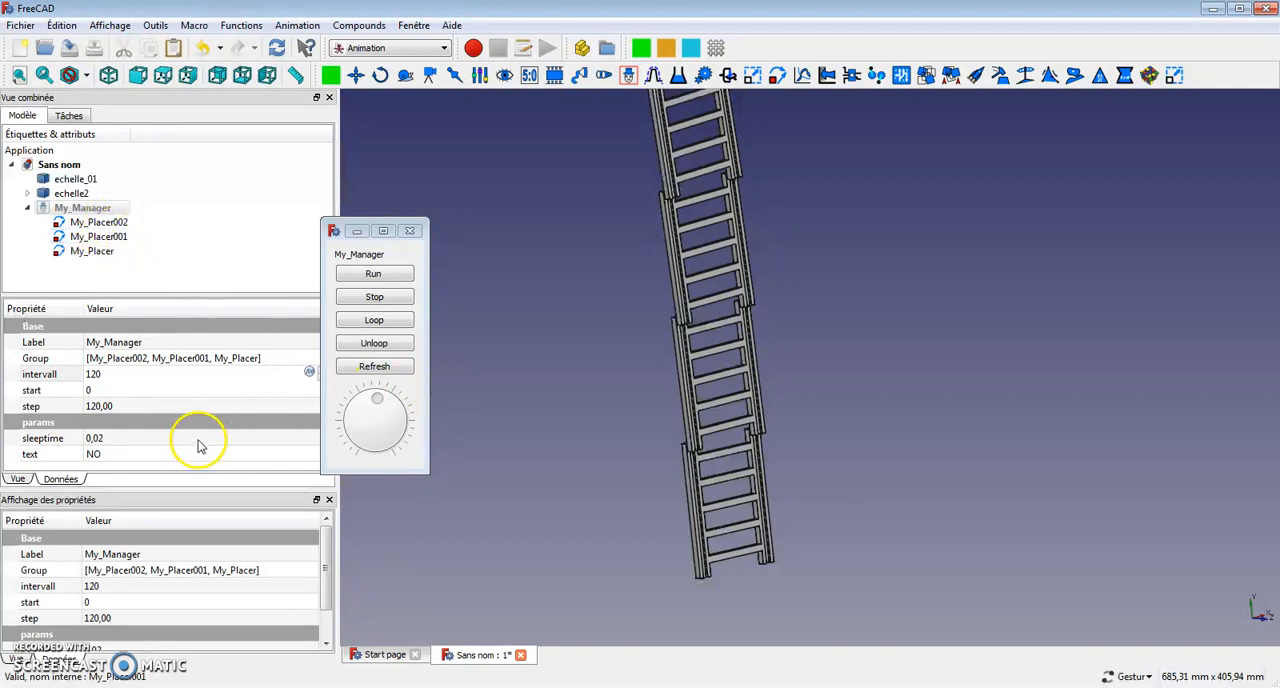
Set My_Manager's step to 150, rerun the animation and inspect the extended ladder from several angles.
click(162, 407)
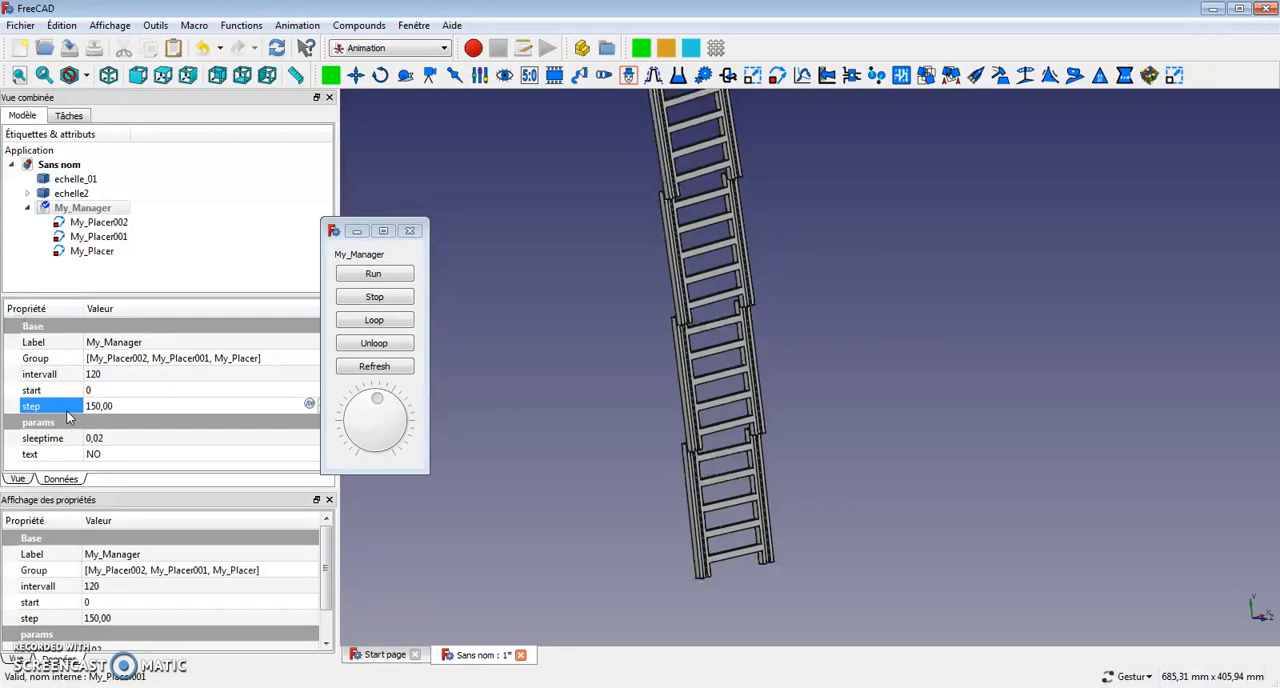
click(379, 276)
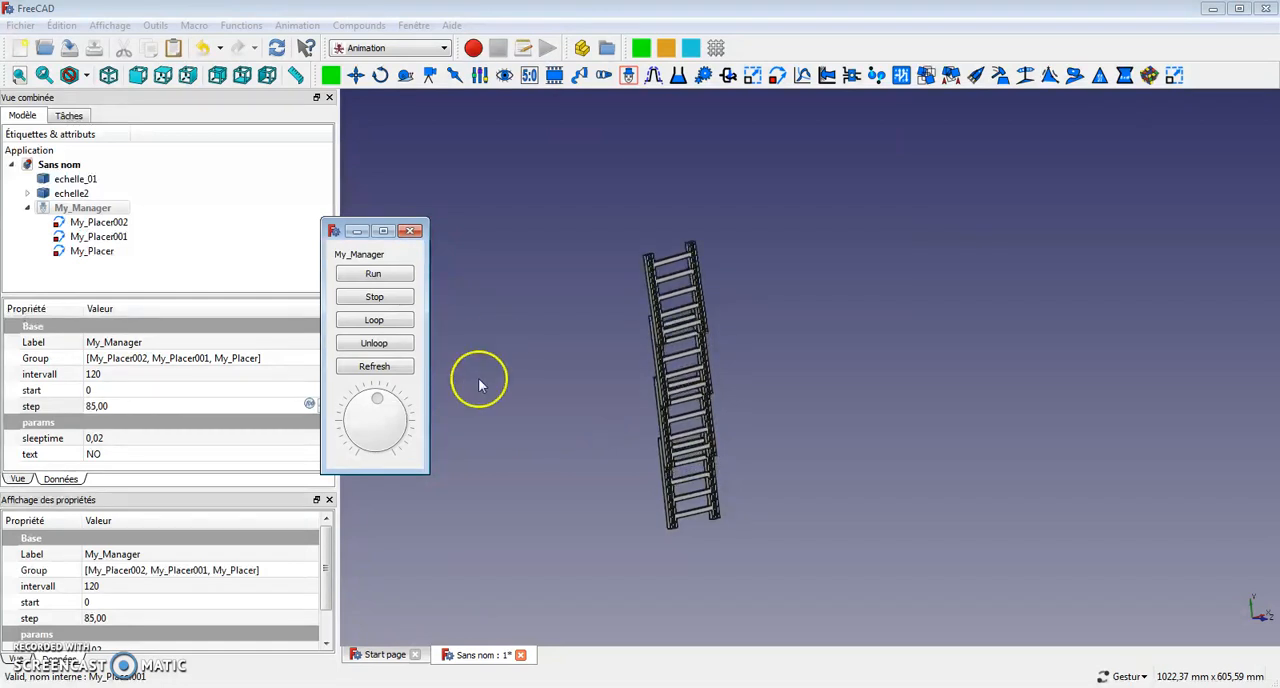
drag(609, 500, 650, 510)
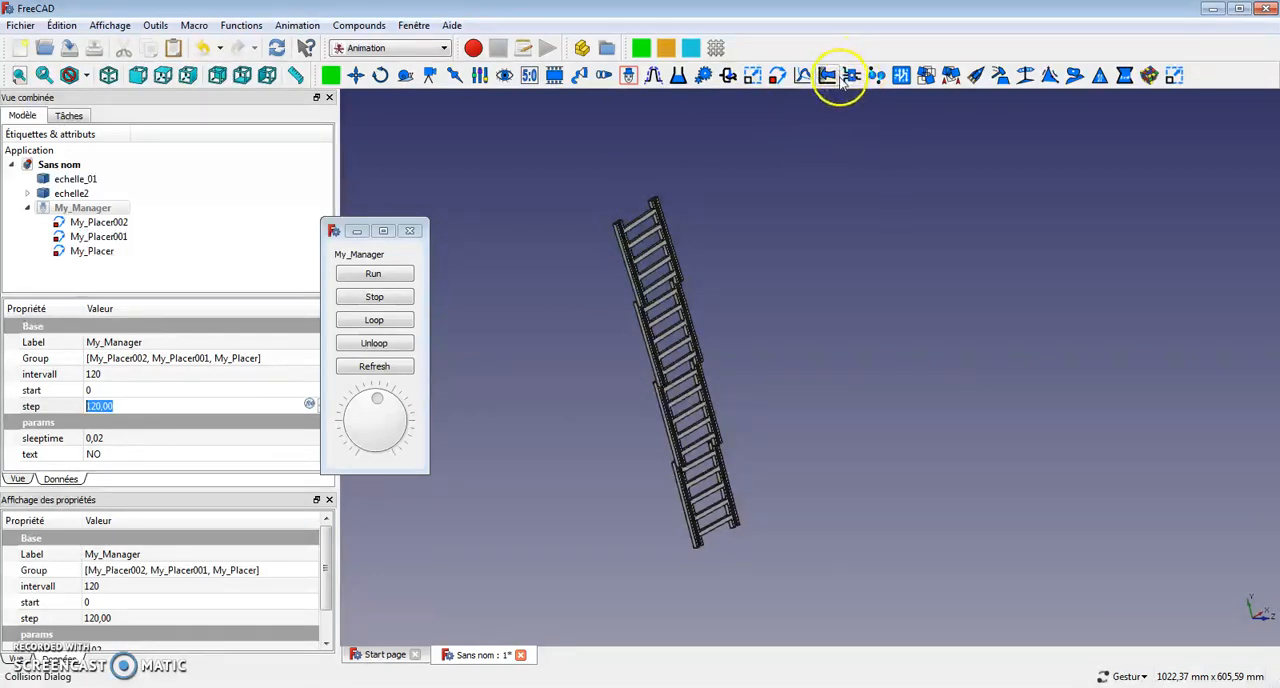
drag(794, 134, 466, 297)
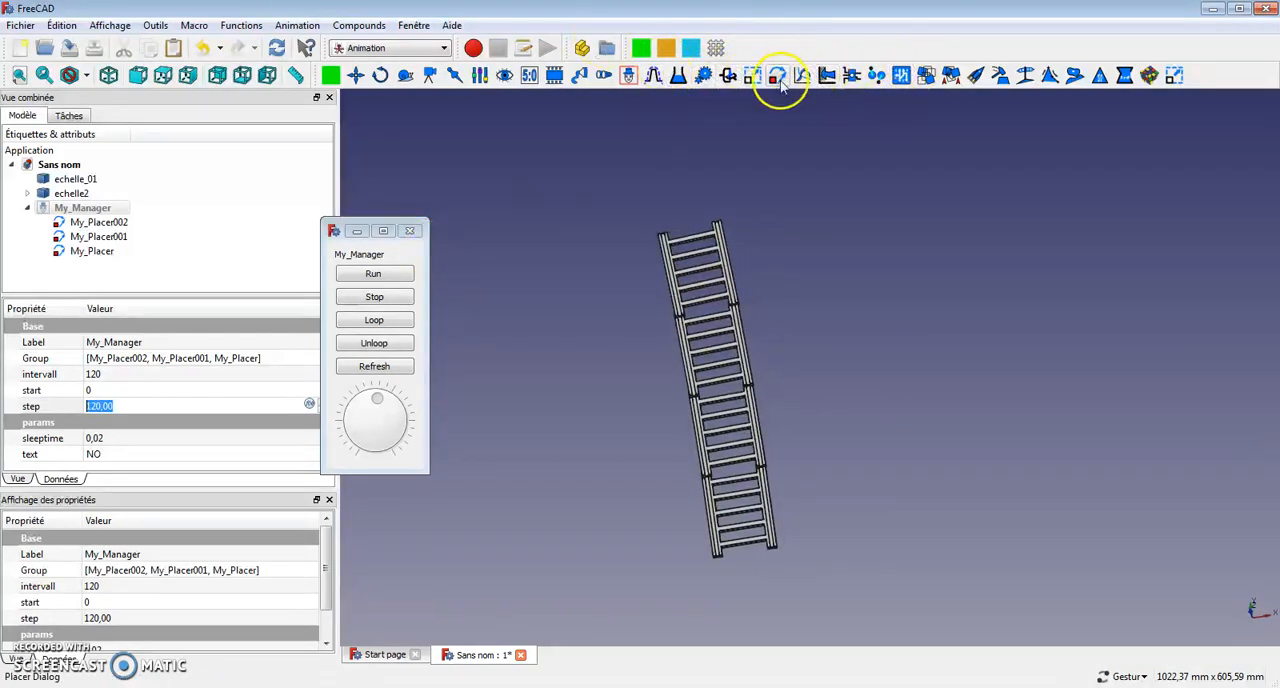
drag(620, 334, 678, 310)
drag(849, 400, 834, 450)
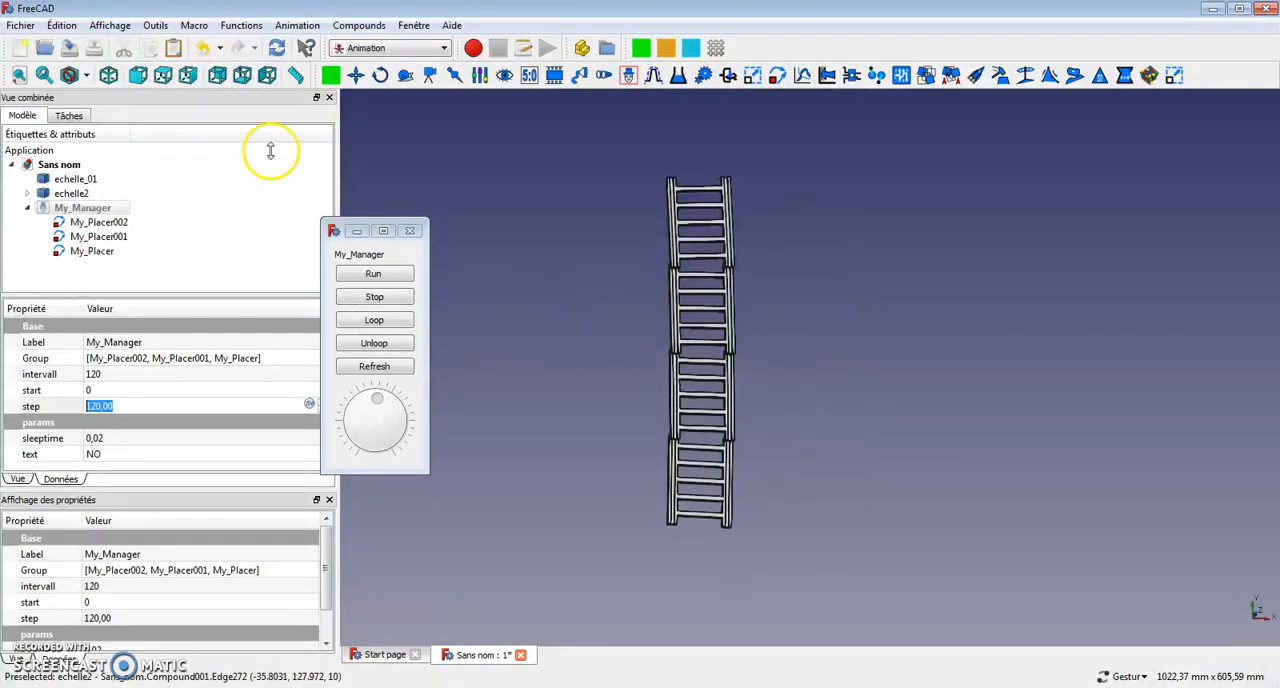
Inspect the extended ladder from the front, right, rear and bottom views, and replay My_Manager's animation starting from the bottom view.
click(140, 76)
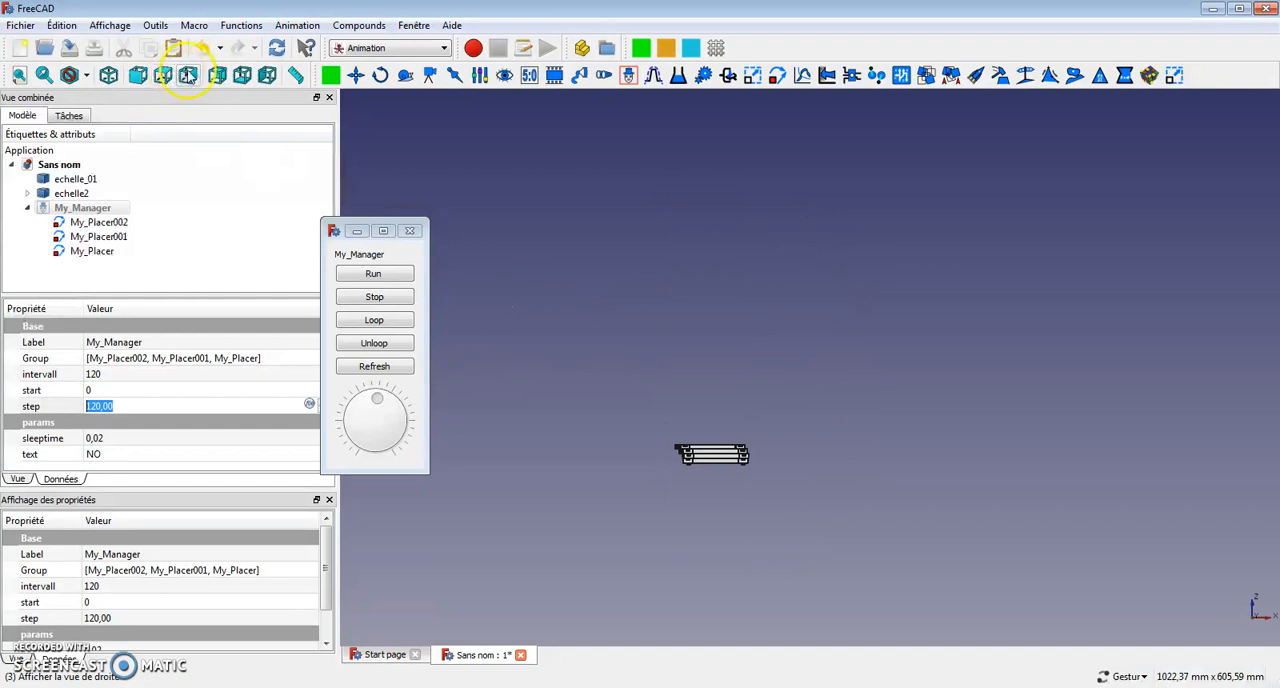
click(188, 76)
click(267, 76)
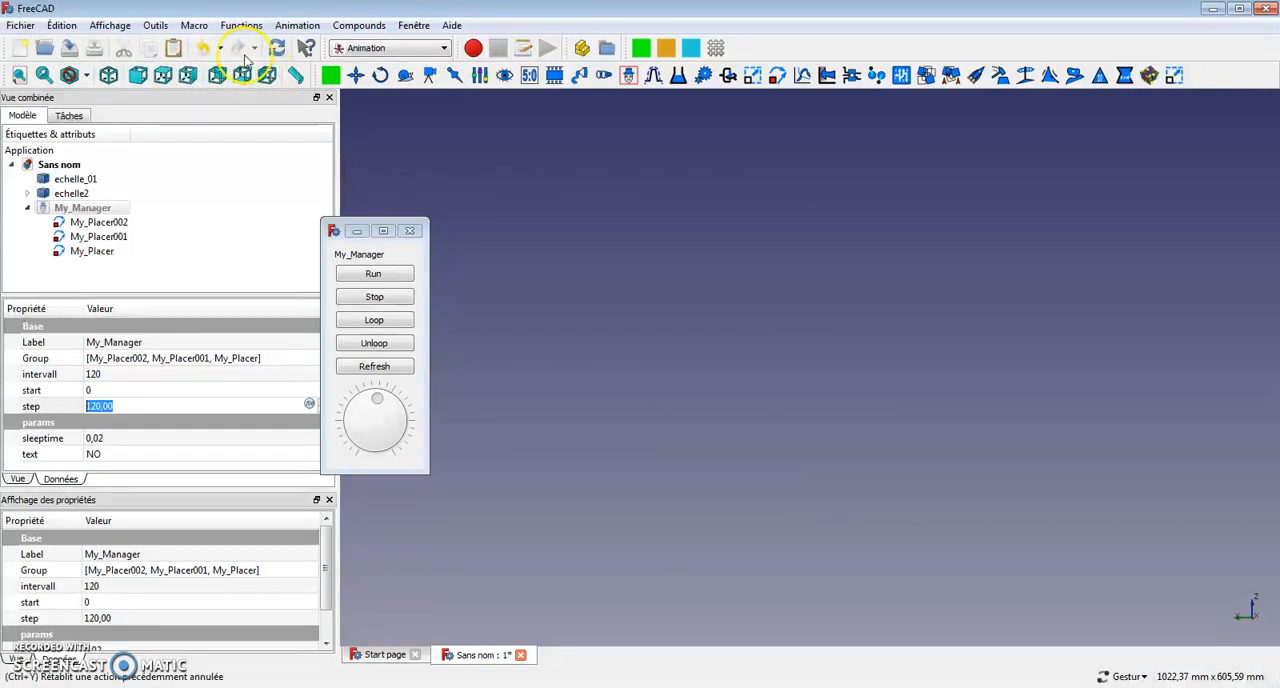
click(138, 77)
click(188, 76)
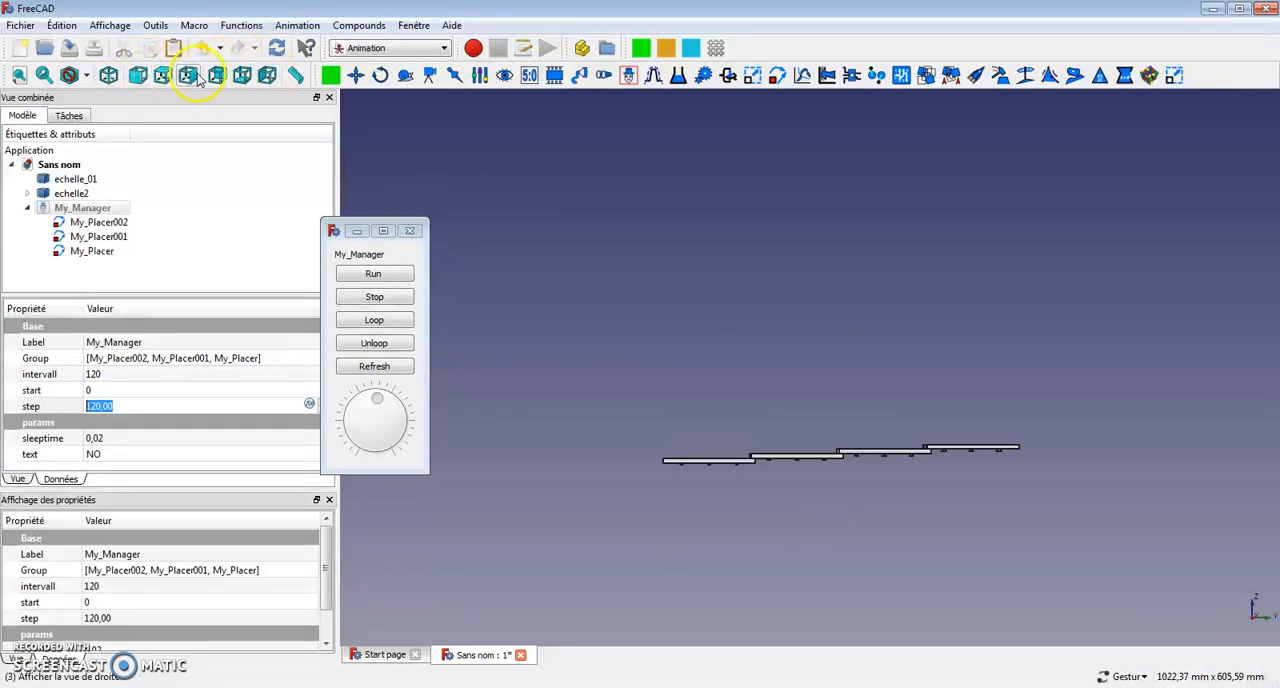
click(217, 76)
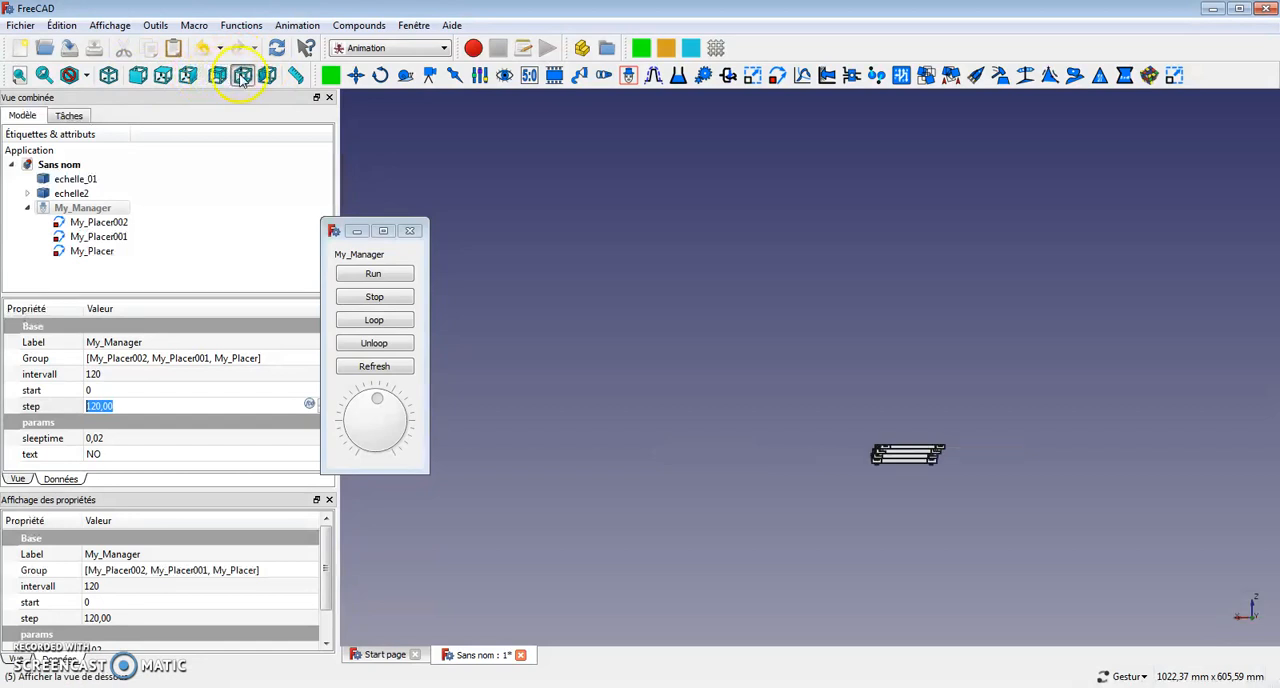
click(242, 76)
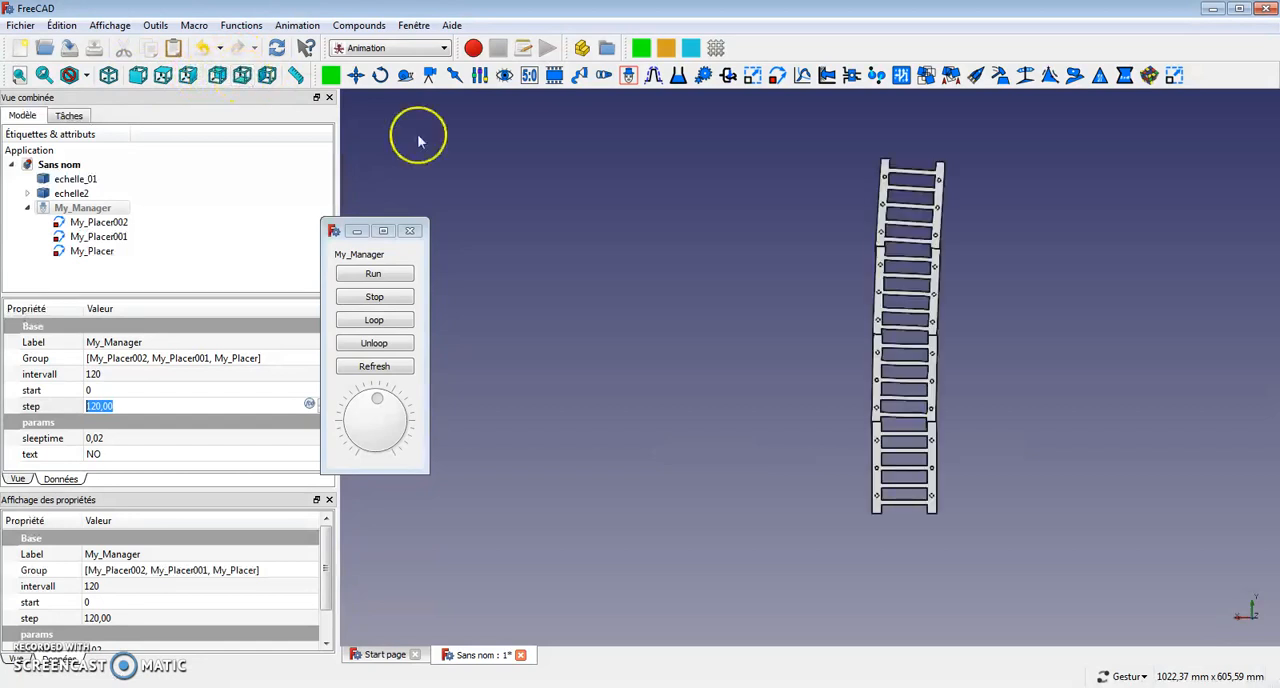
click(380, 274)
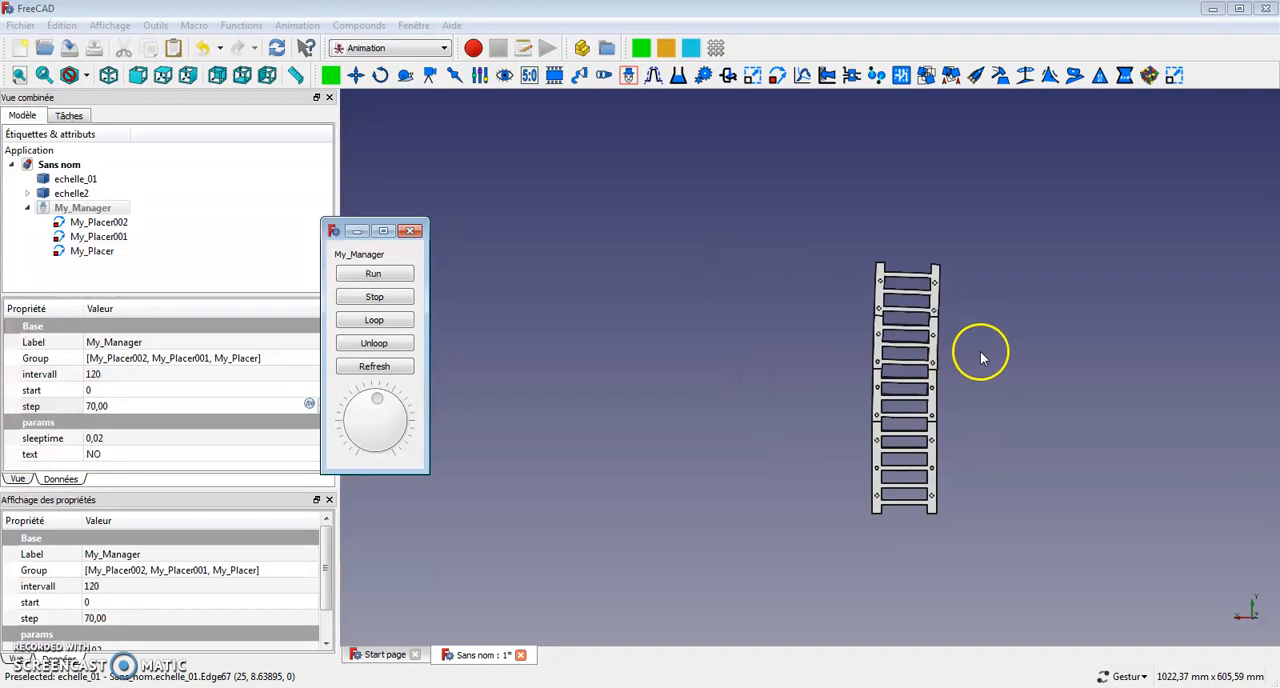
drag(790, 341, 906, 408)
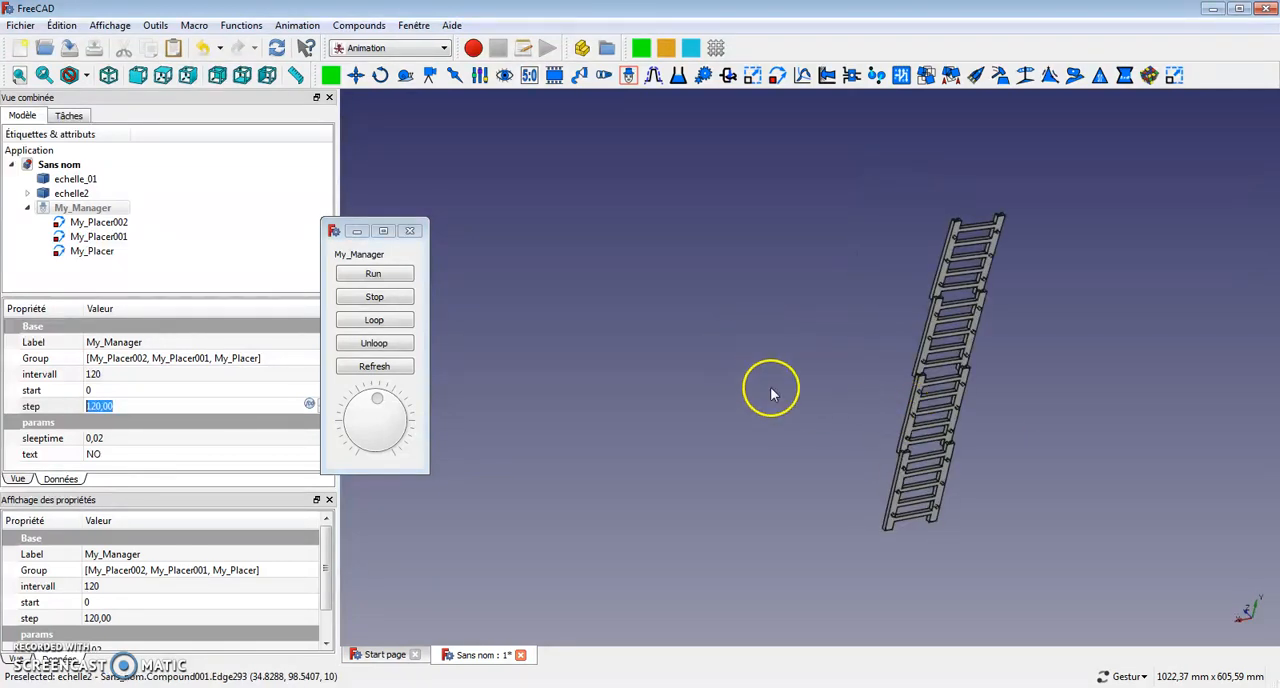